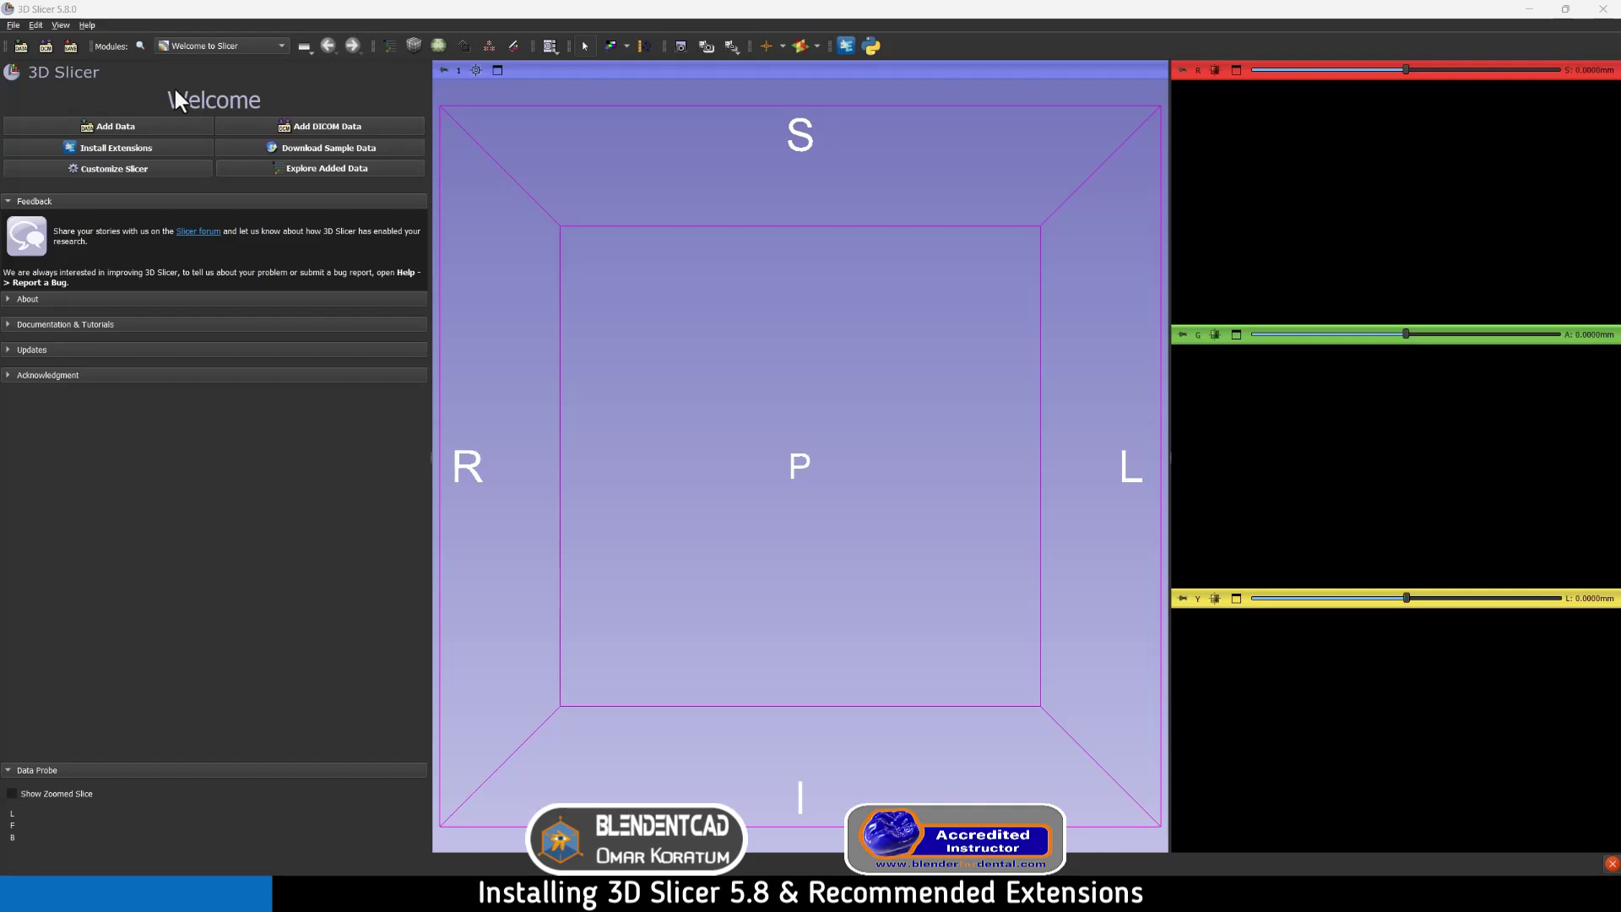
Step: Open the Extensions Manager and browse the extensions offered in the Segmentation category
{"action": "left_click", "coordinate": [60, 24]}
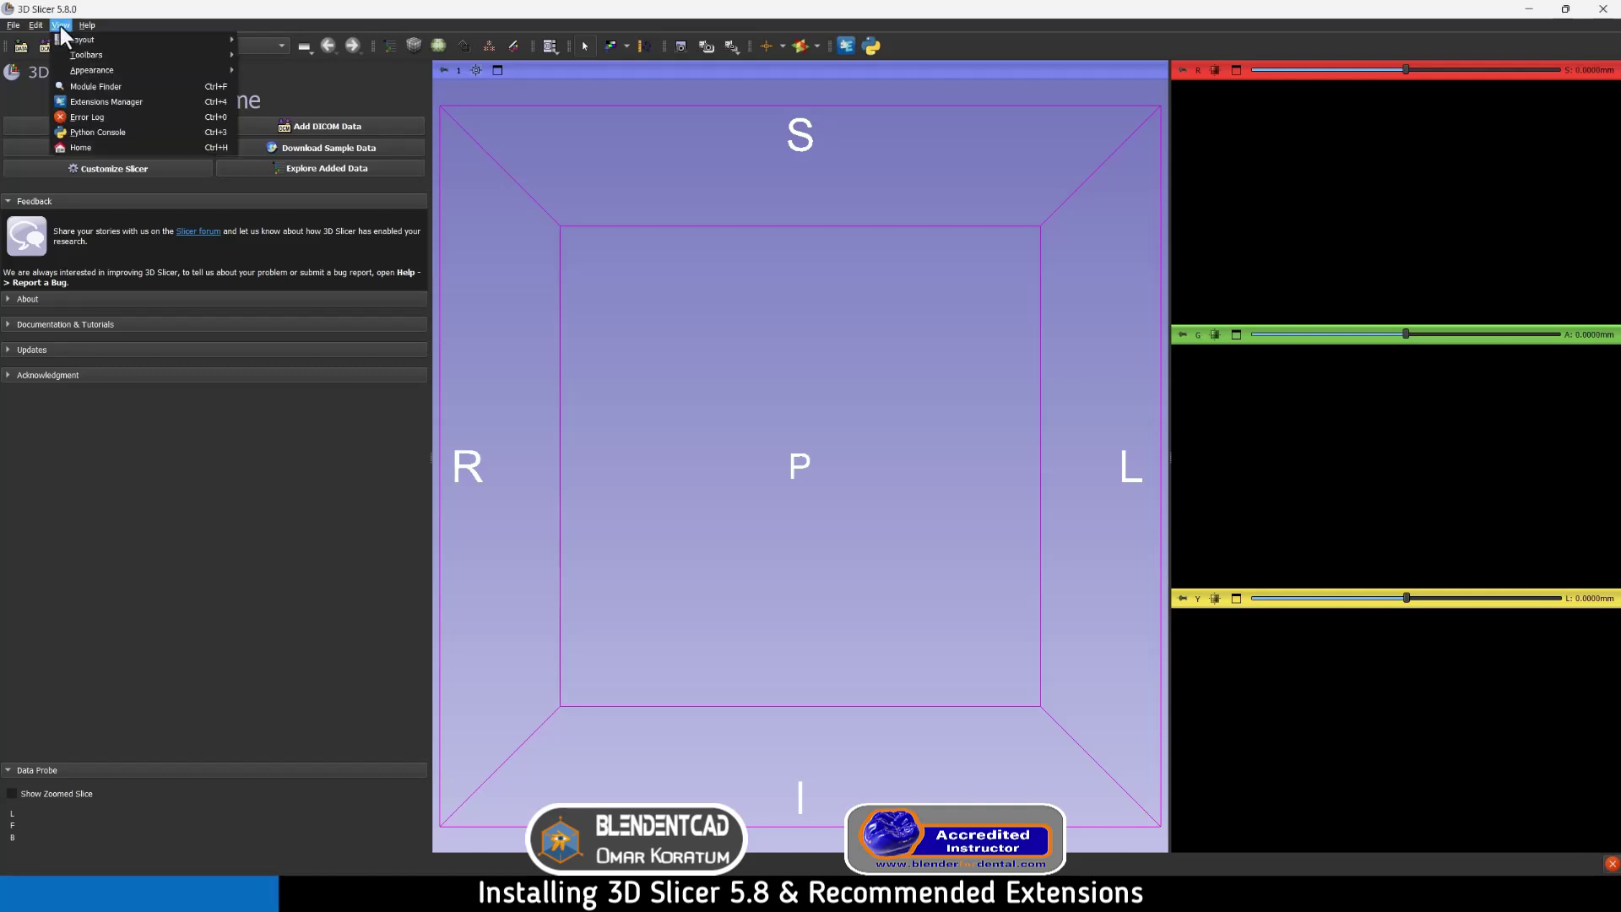
{"action": "left_click", "coordinate": [118, 99]}
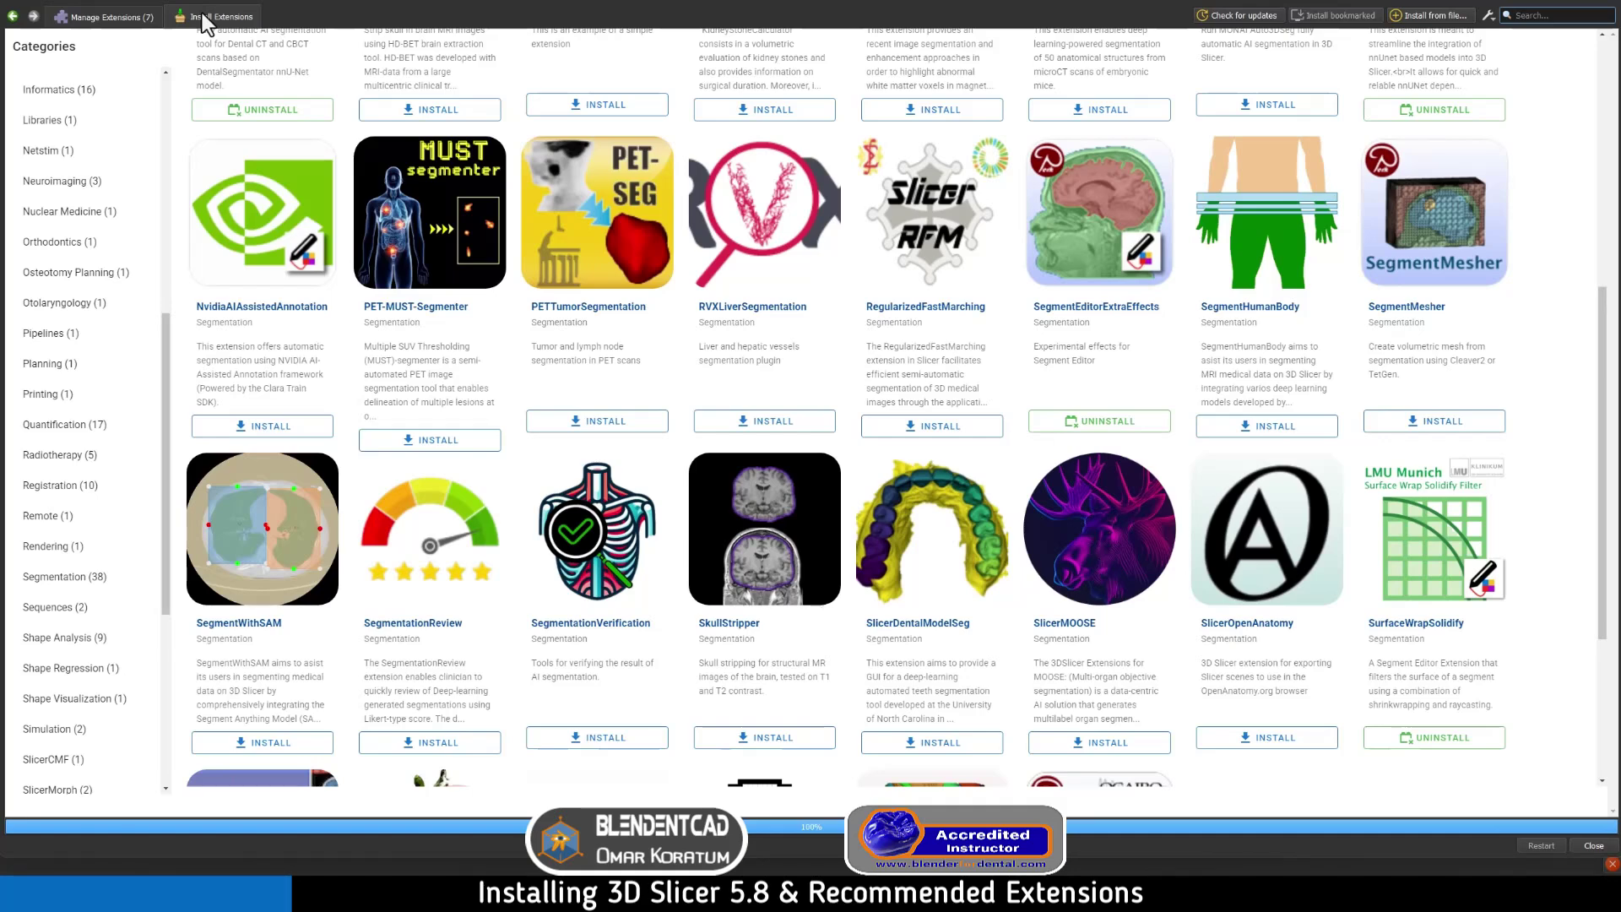
{"action": "scroll", "coordinate": [82, 226], "scroll_direction": "down", "scroll_amount": 3}
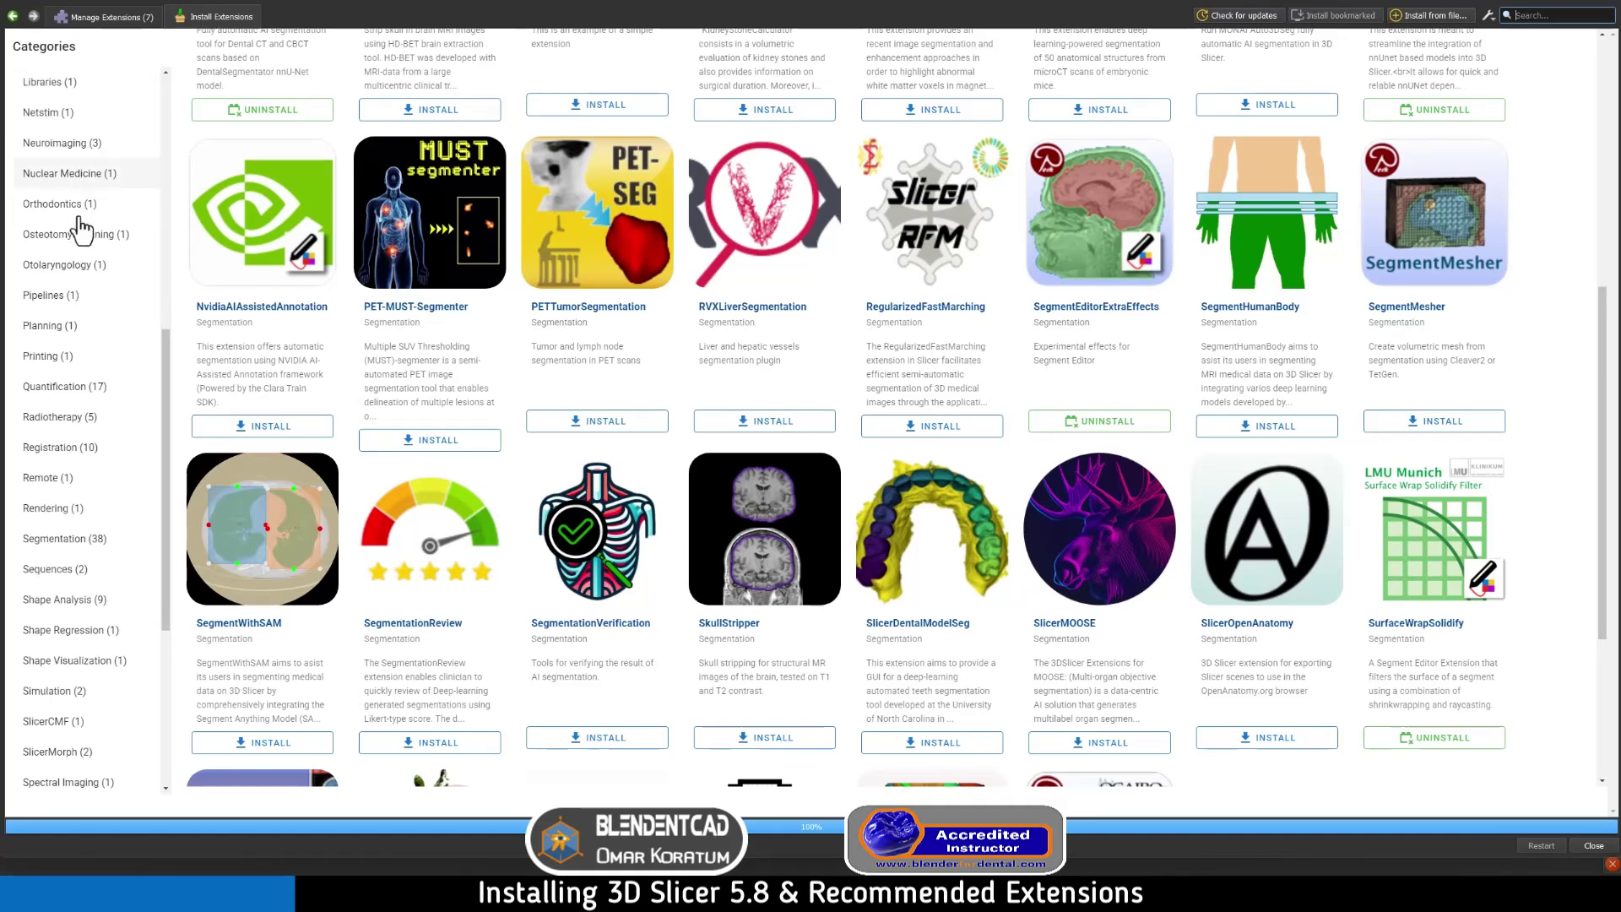
{"action": "scroll", "coordinate": [82, 226], "scroll_direction": "down", "scroll_amount": 2}
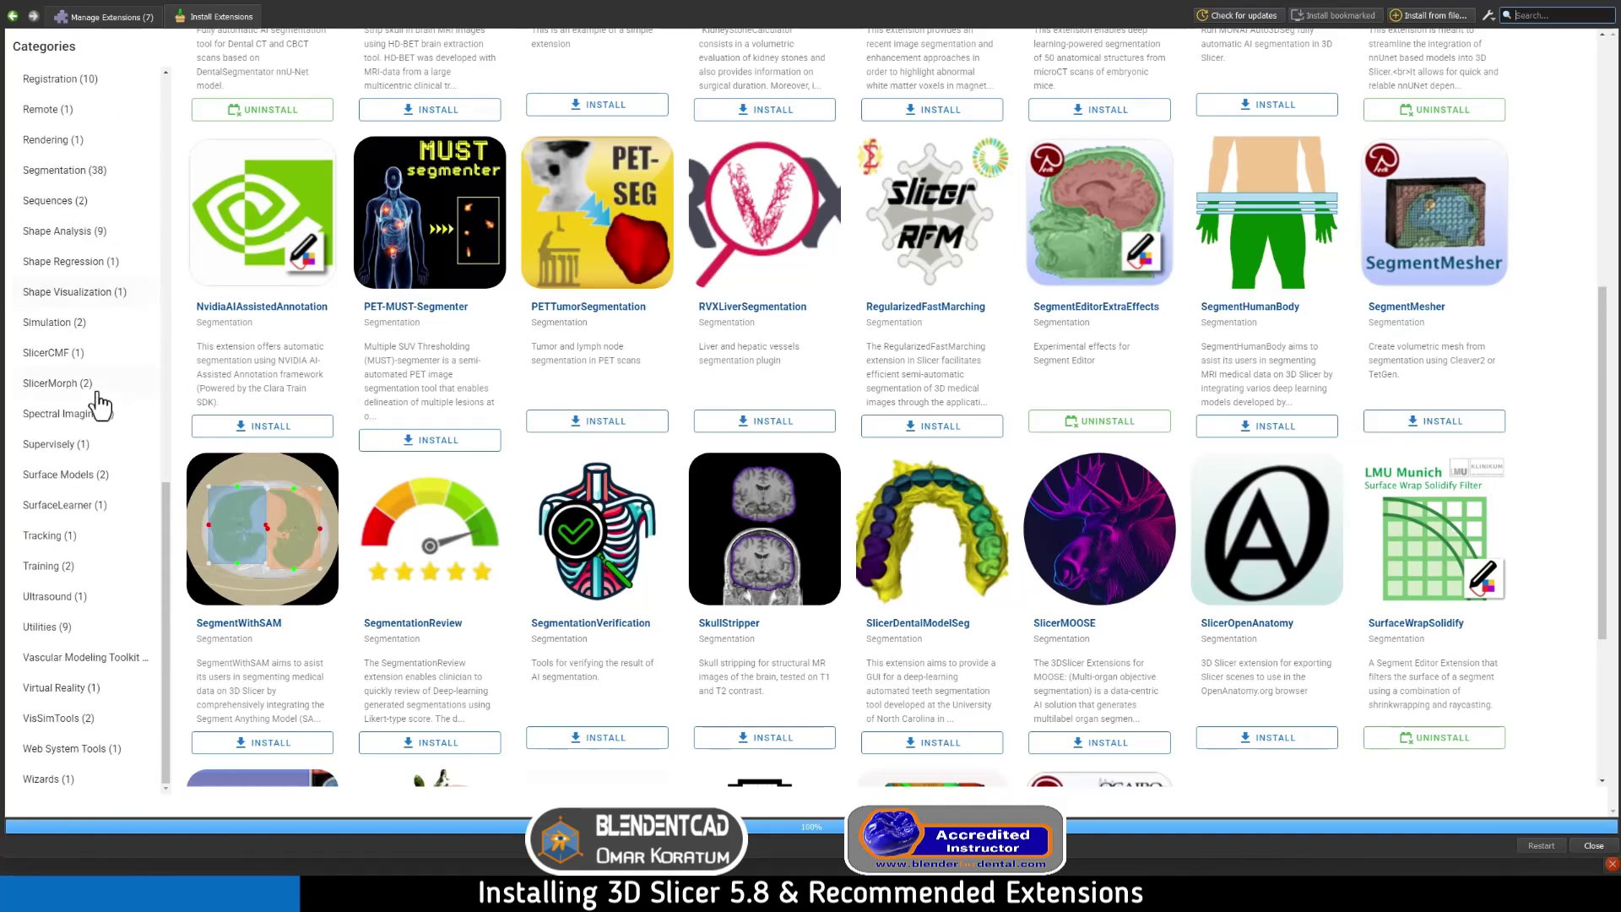
{"action": "left_click", "coordinate": [71, 172]}
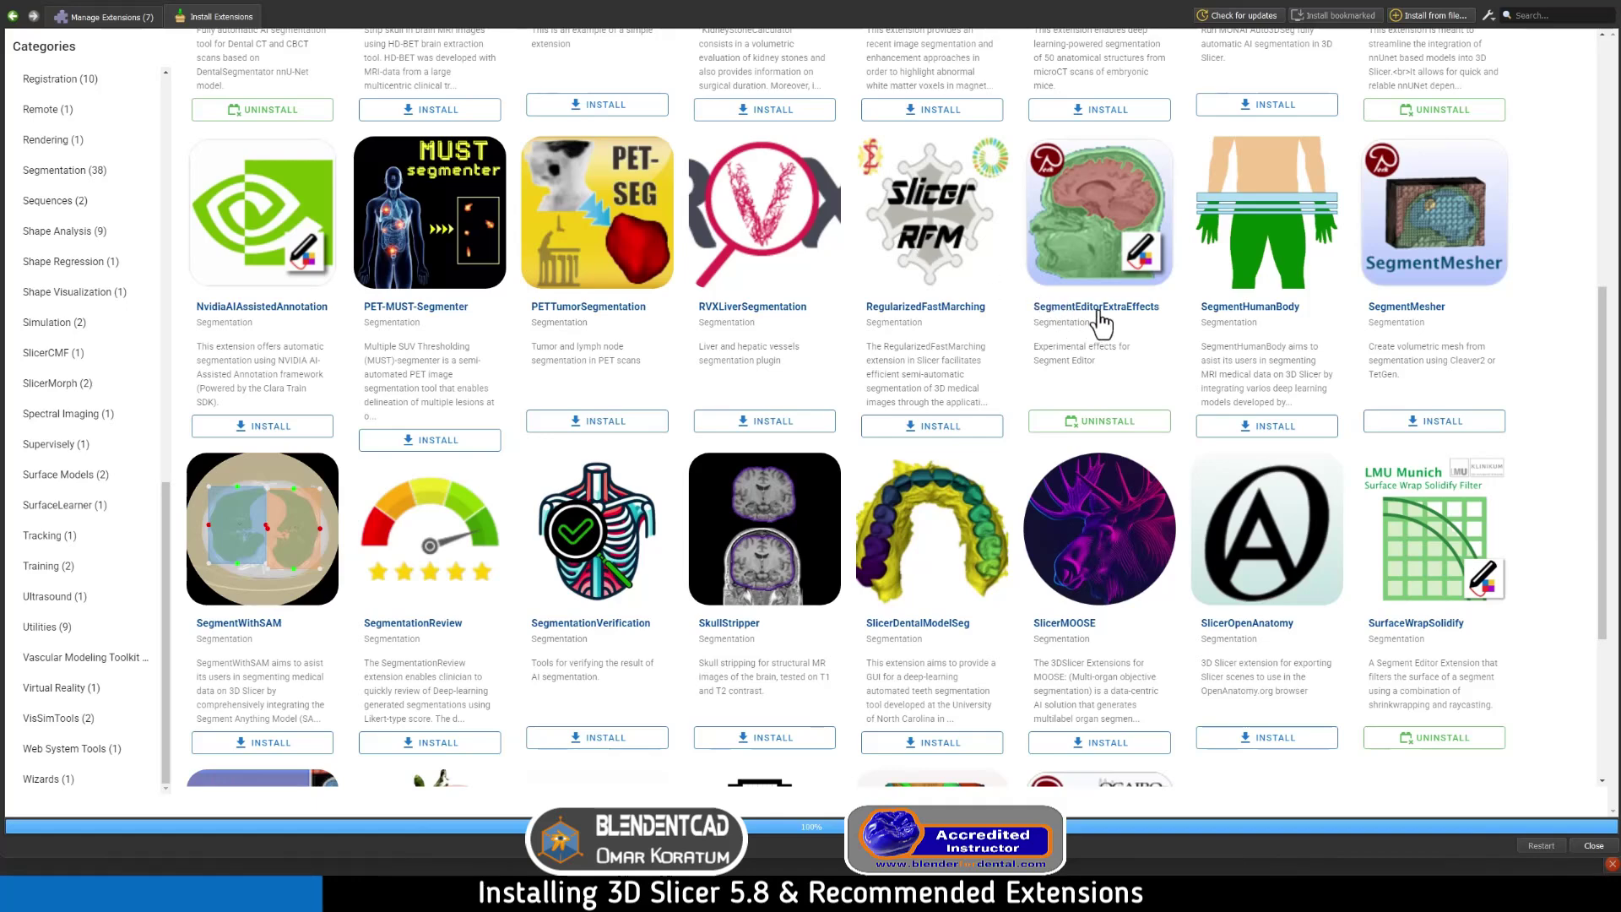
{"action": "scroll", "coordinate": [1077, 344], "scroll_direction": "up", "scroll_amount": 3}
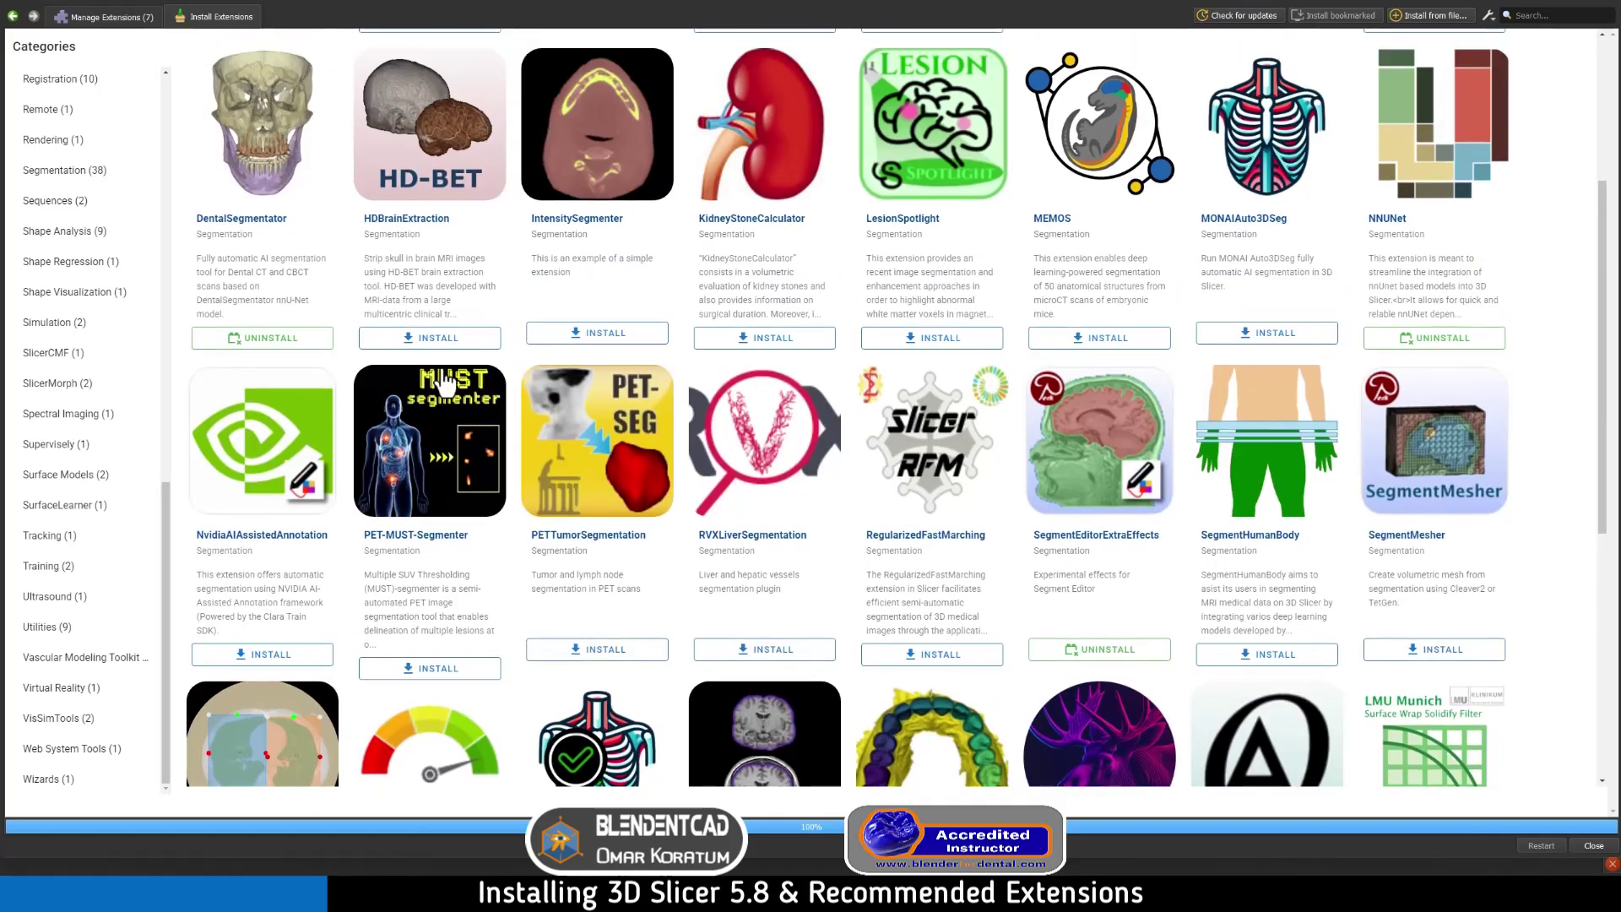
{"action": "scroll", "coordinate": [371, 346], "scroll_direction": "up", "scroll_amount": 1}
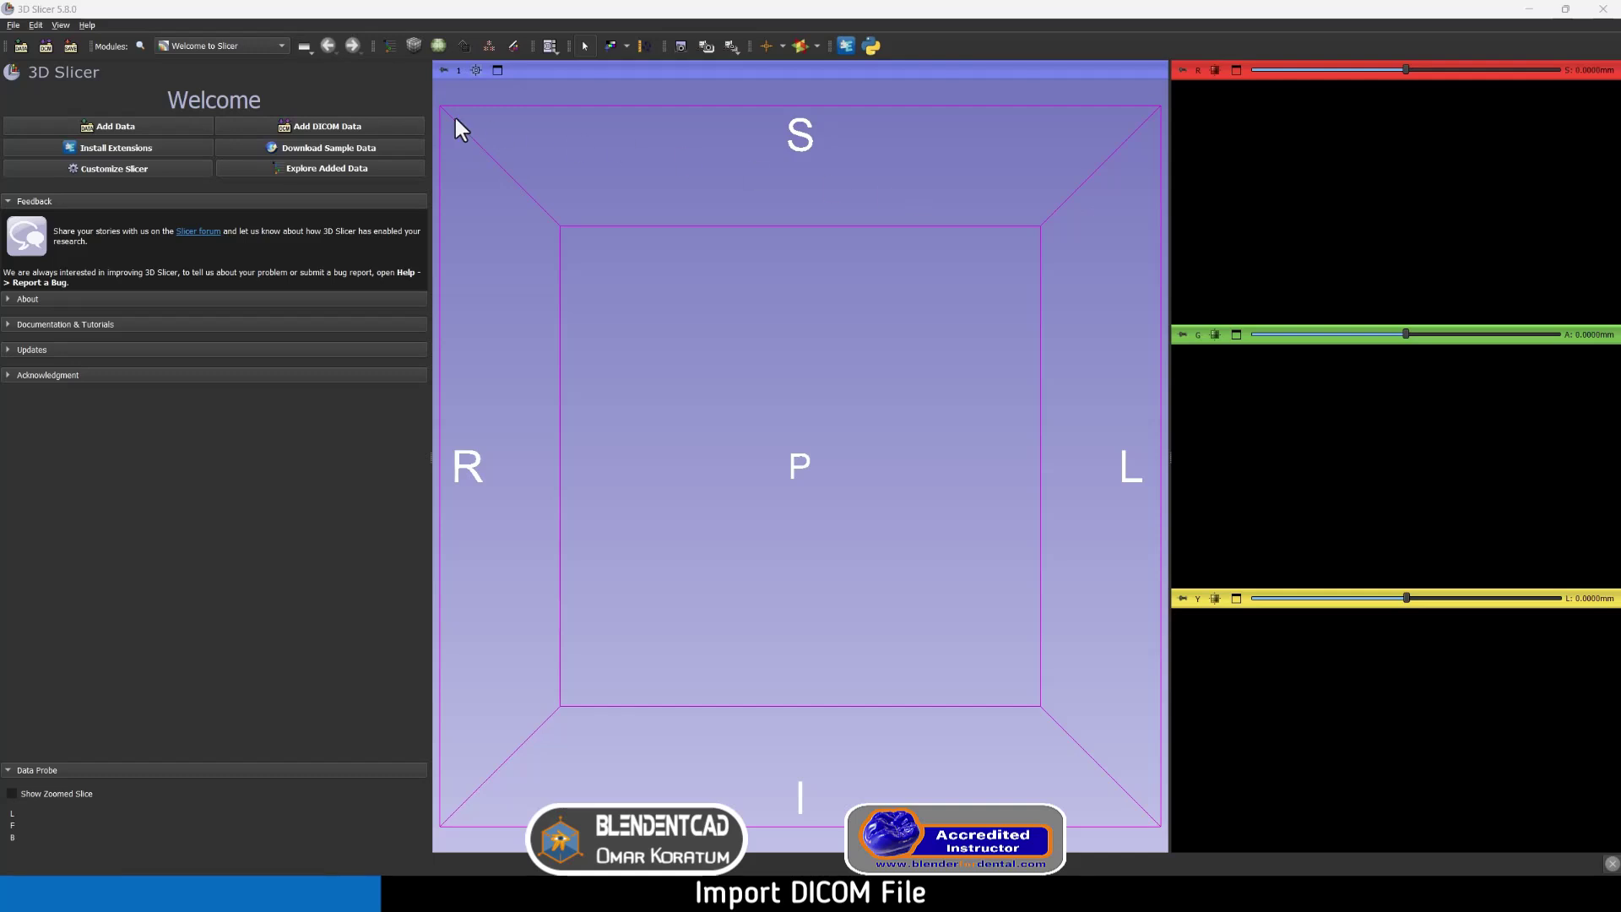
Step: Load series 5 (MPR) of the last patient's CT study from the DICOM database
{"action": "left_click", "coordinate": [46, 46]}
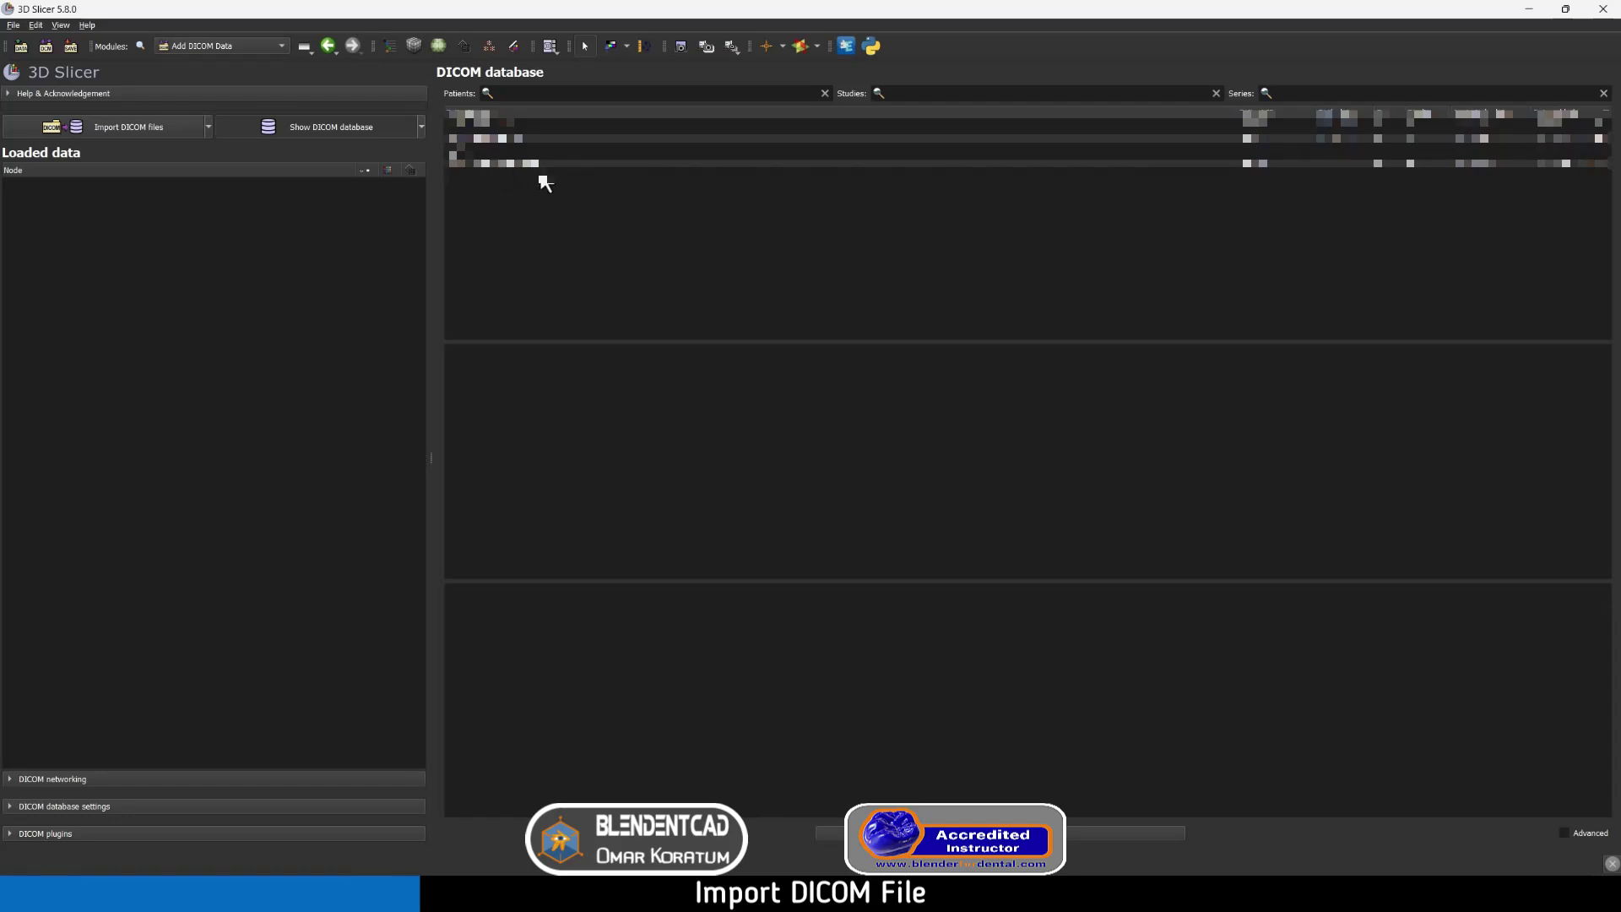
{"action": "left_click", "coordinate": [507, 164]}
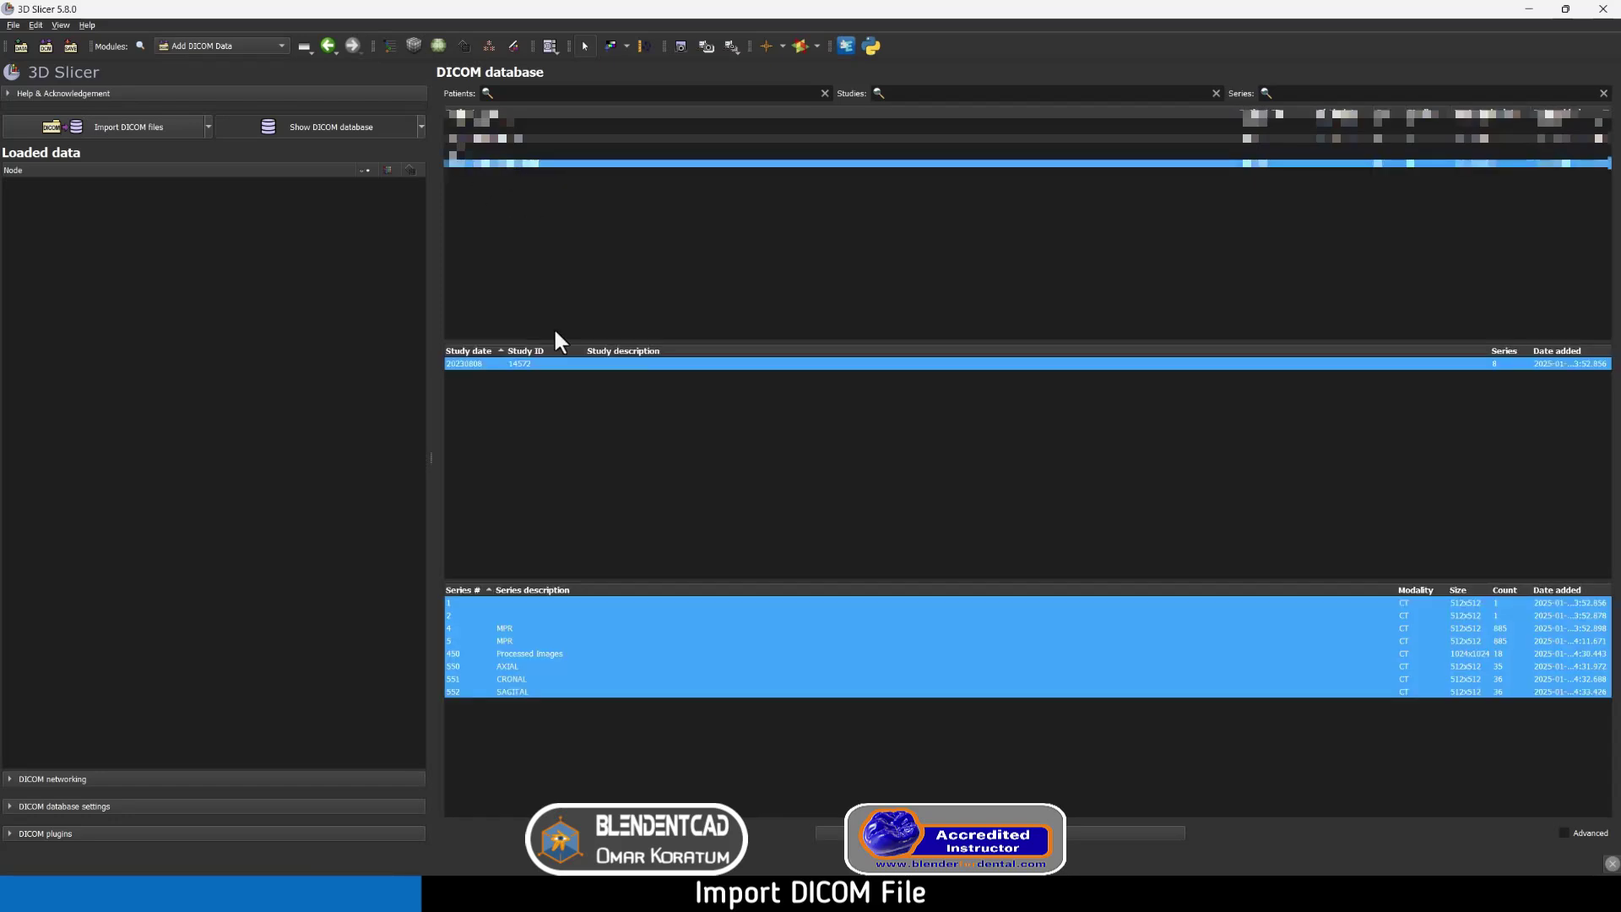
{"action": "left_click", "coordinate": [504, 644]}
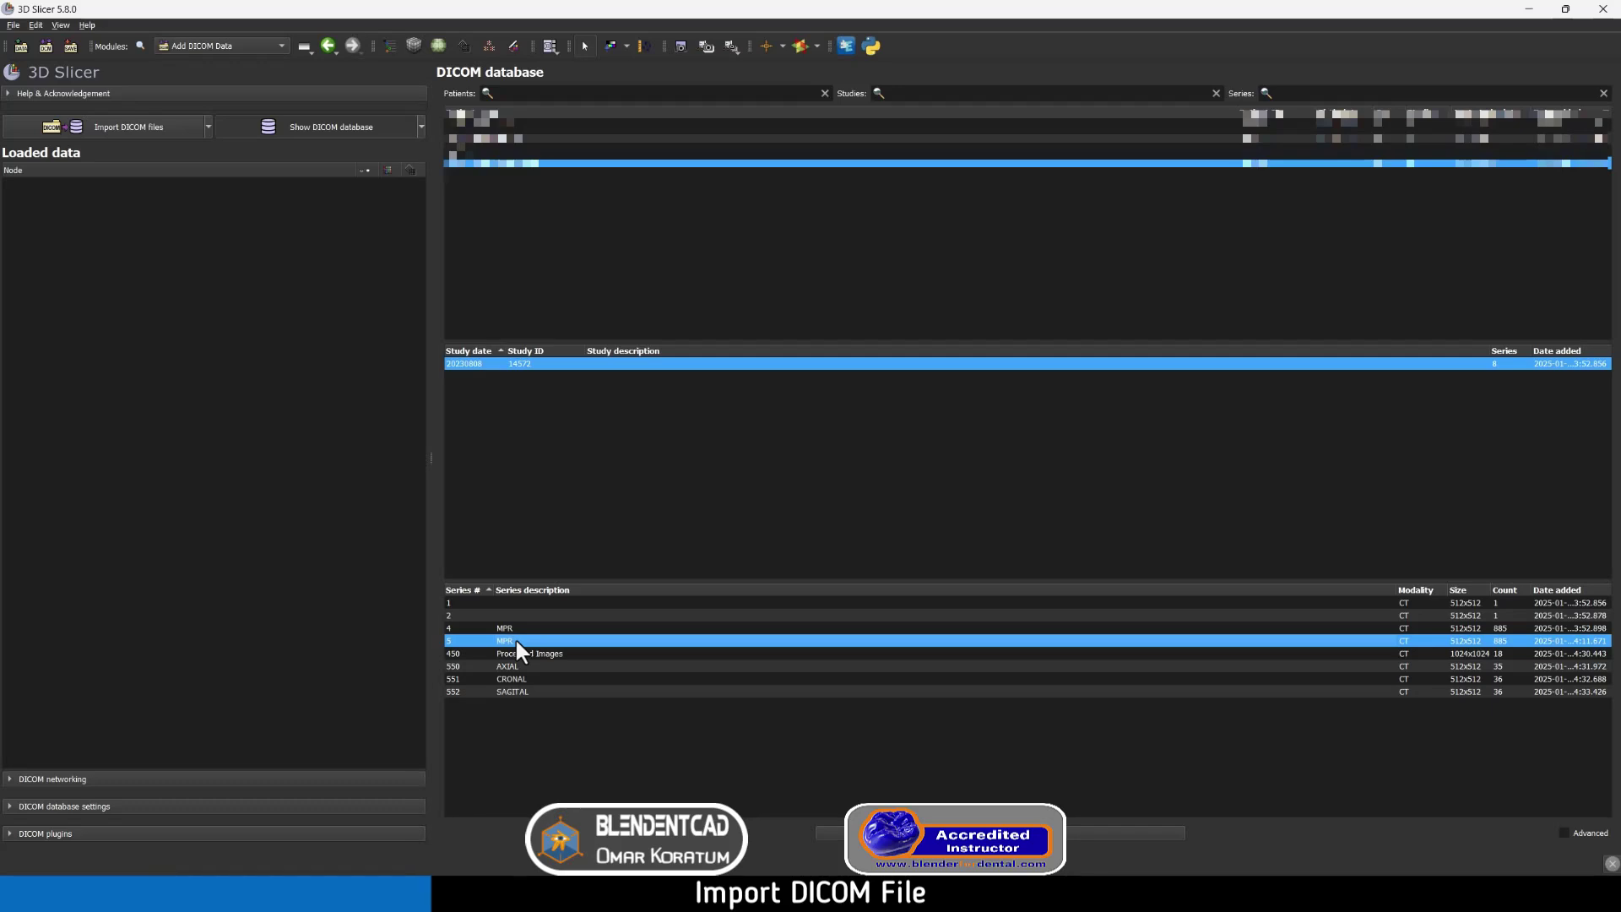
{"action": "double_click", "coordinate": [515, 639]}
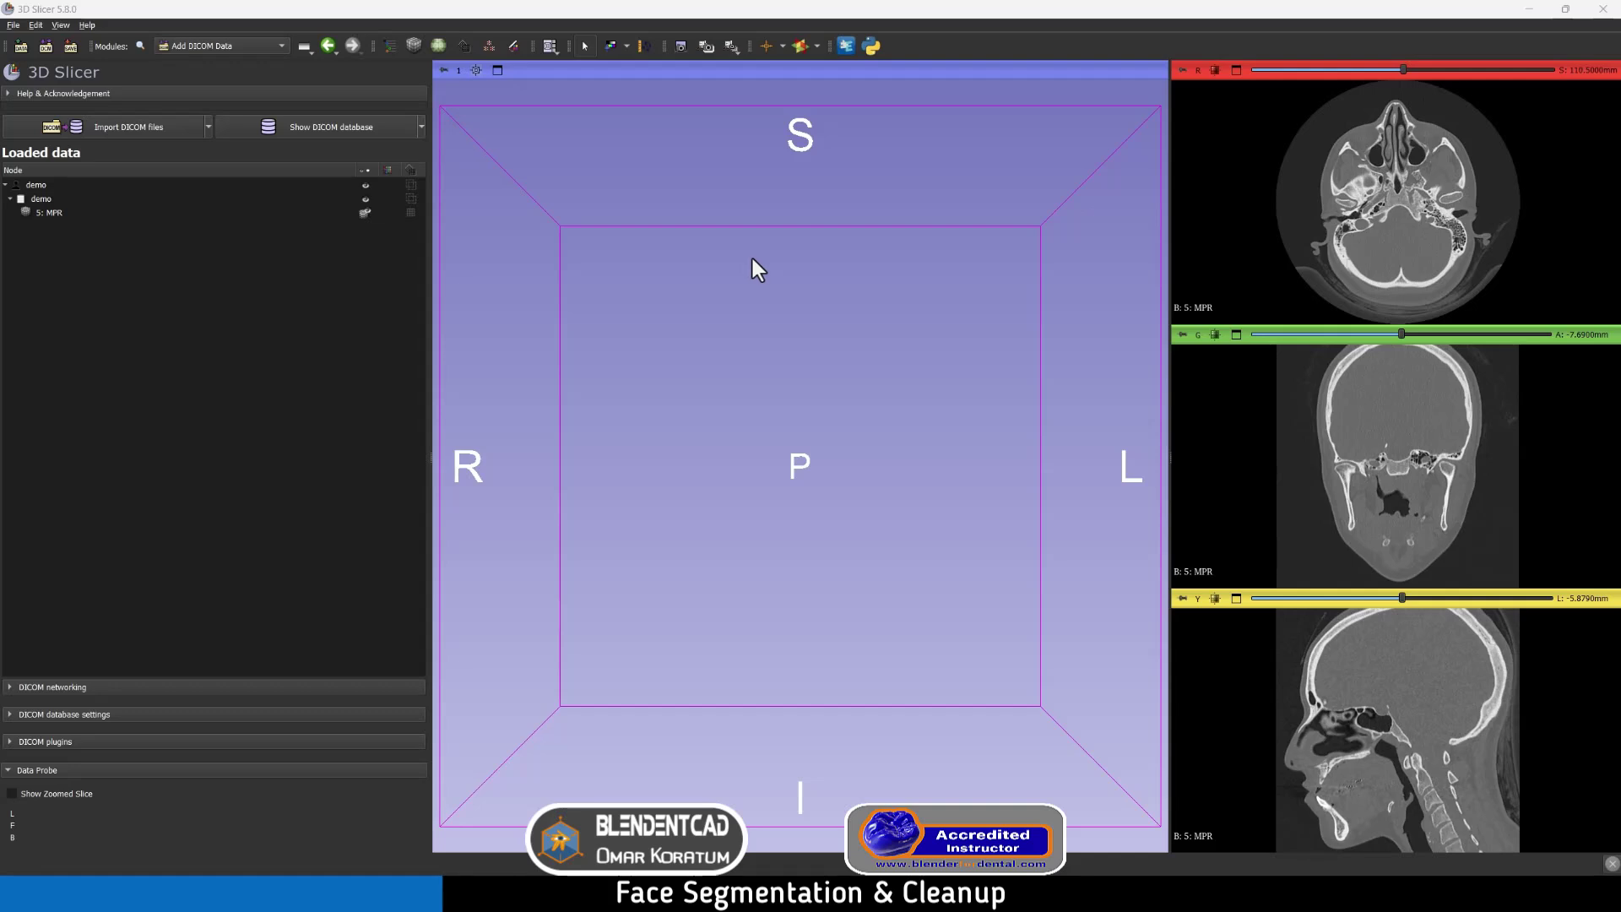
Step: Switch to the Segment Editor module and add a new segment to the segmentation
{"action": "left_click", "coordinate": [210, 42]}
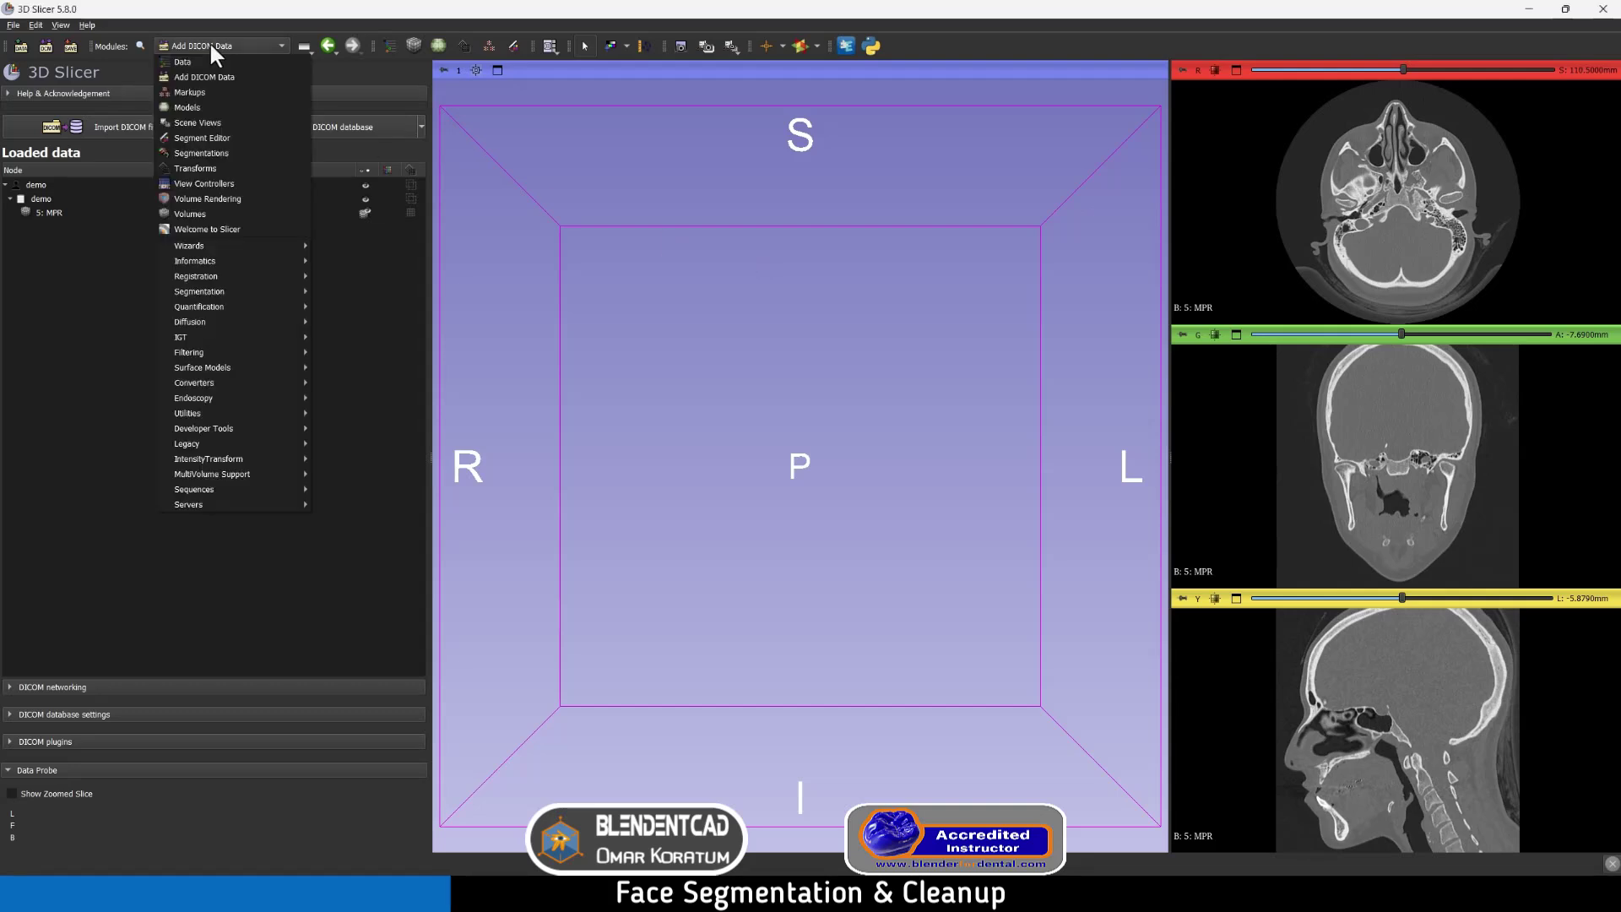
{"action": "left_click", "coordinate": [221, 138]}
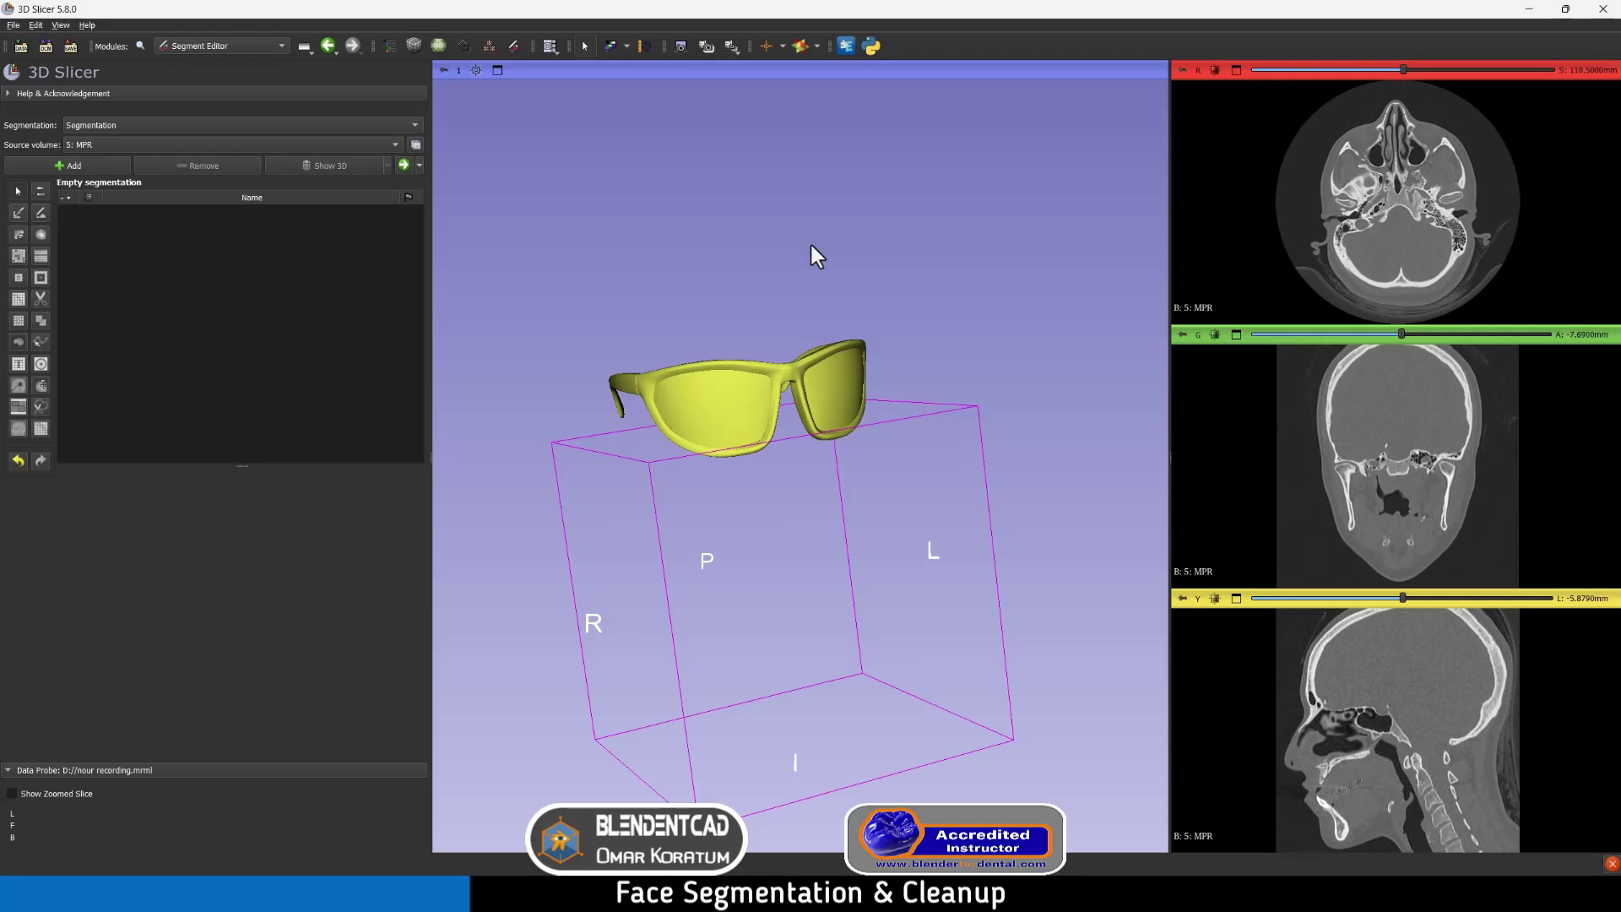
{"action": "left_click", "coordinate": [79, 167]}
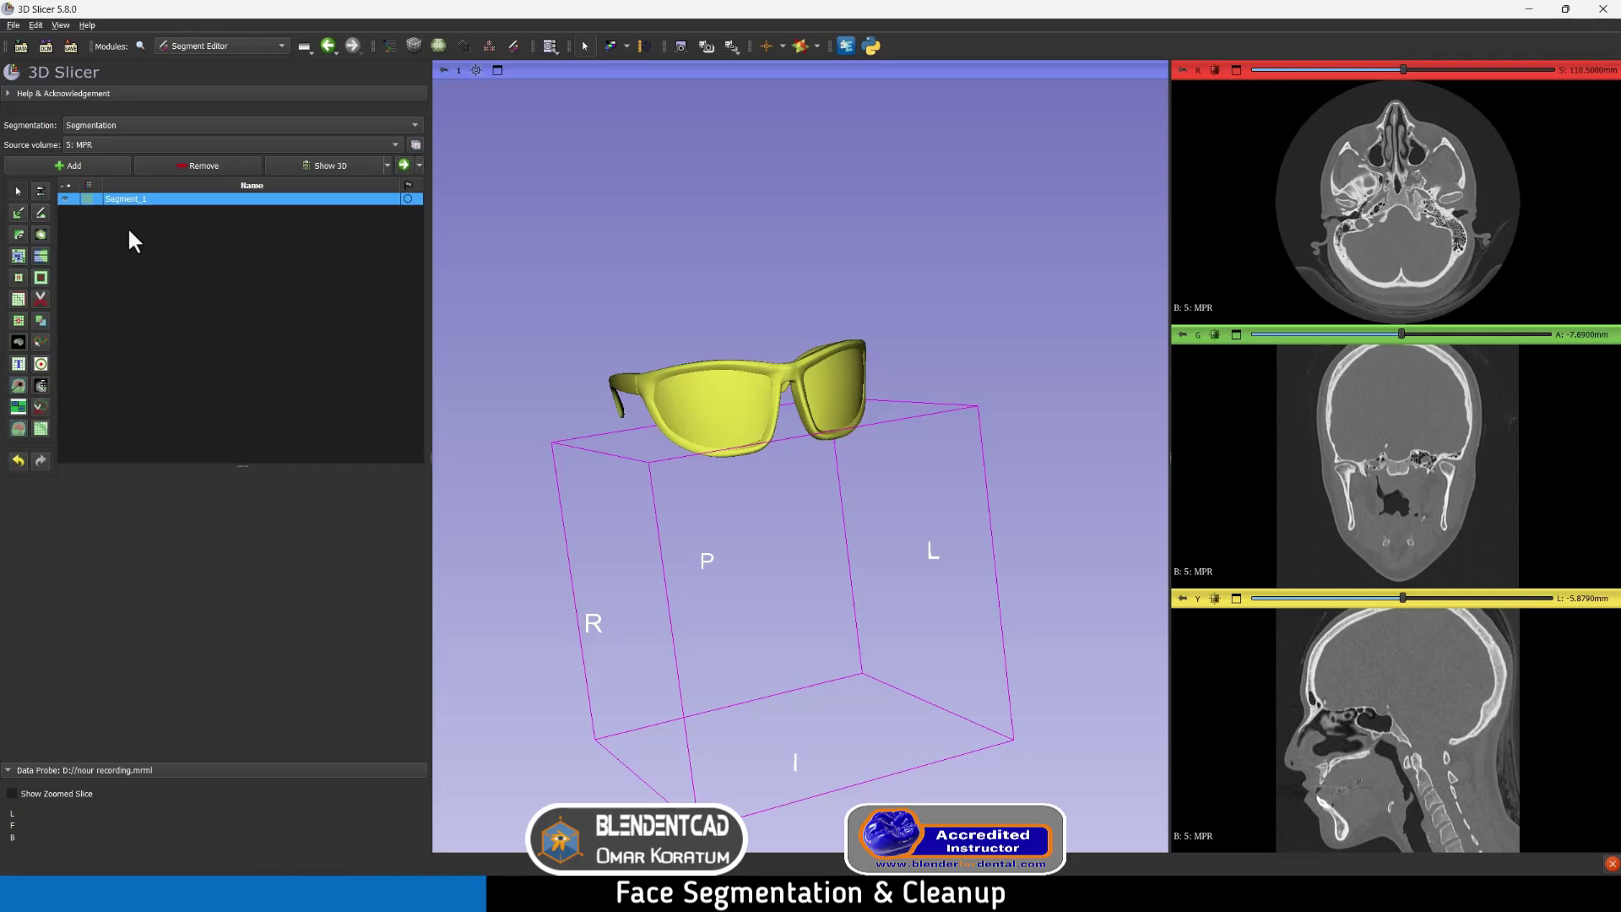
Step: Apply a Threshold range of -417 to 4000 to Segment_1 to capture the face's soft tissue
{"action": "left_click", "coordinate": [40, 191]}
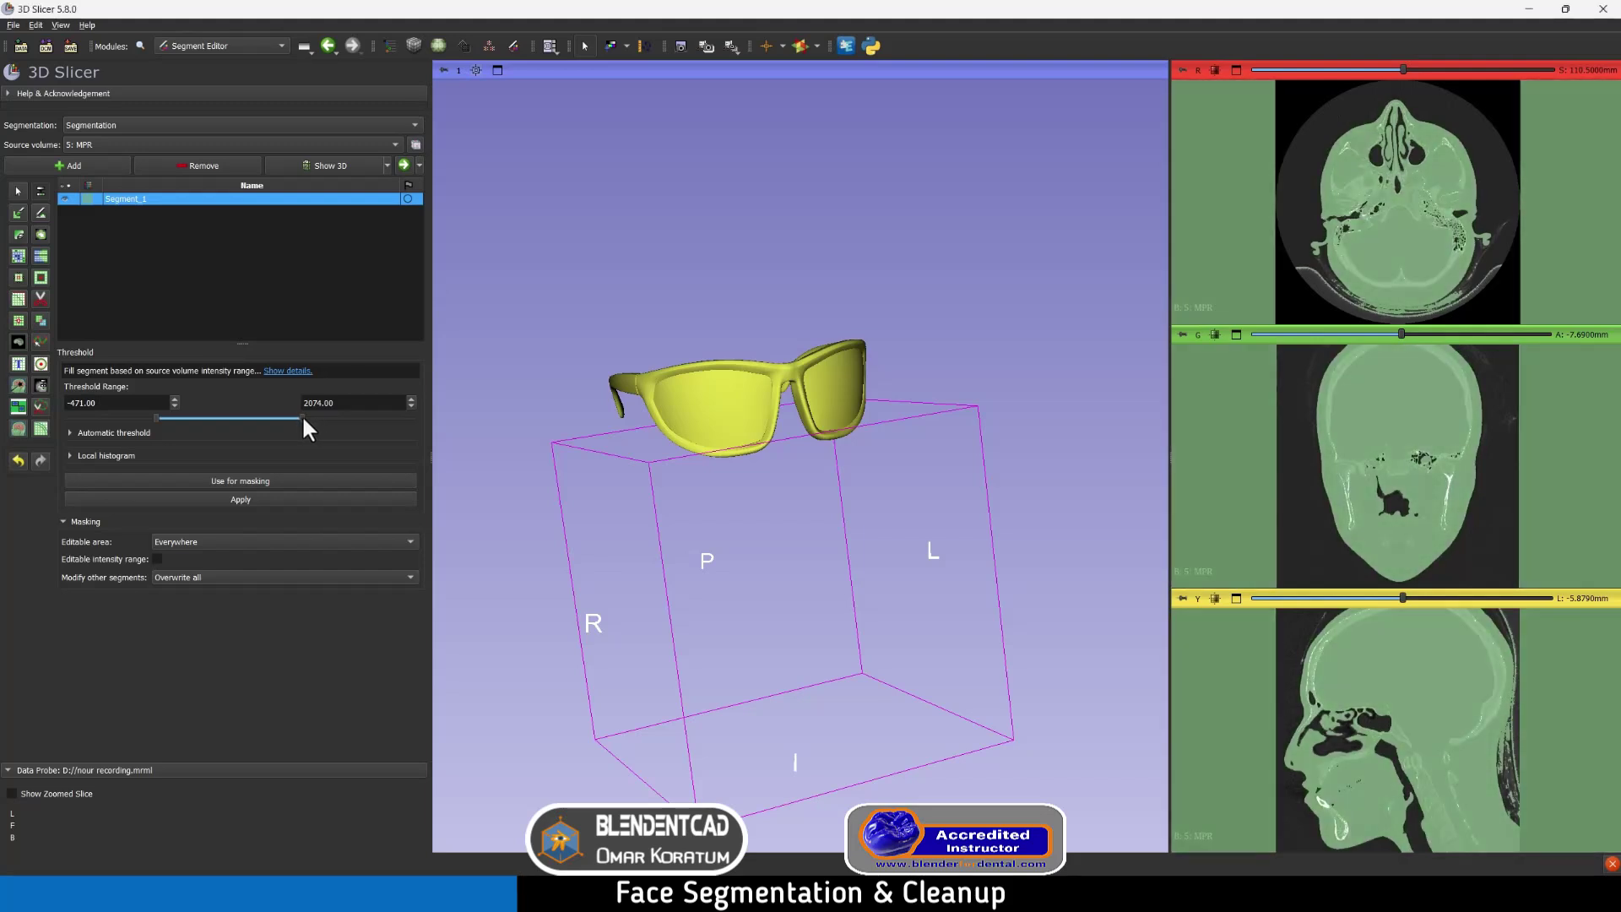
{"action": "left_click_drag", "start_coordinate": [302, 415], "coordinate": [434, 422]}
{"action": "mouse_move", "coordinate": [160, 418]}
{"action": "left_mouse_down"}
{"action": "mouse_move", "coordinate": [204, 422]}
{"action": "mouse_move", "coordinate": [138, 414]}
{"action": "mouse_move", "coordinate": [178, 419]}
{"action": "mouse_move", "coordinate": [157, 419]}
{"action": "left_mouse_up"}
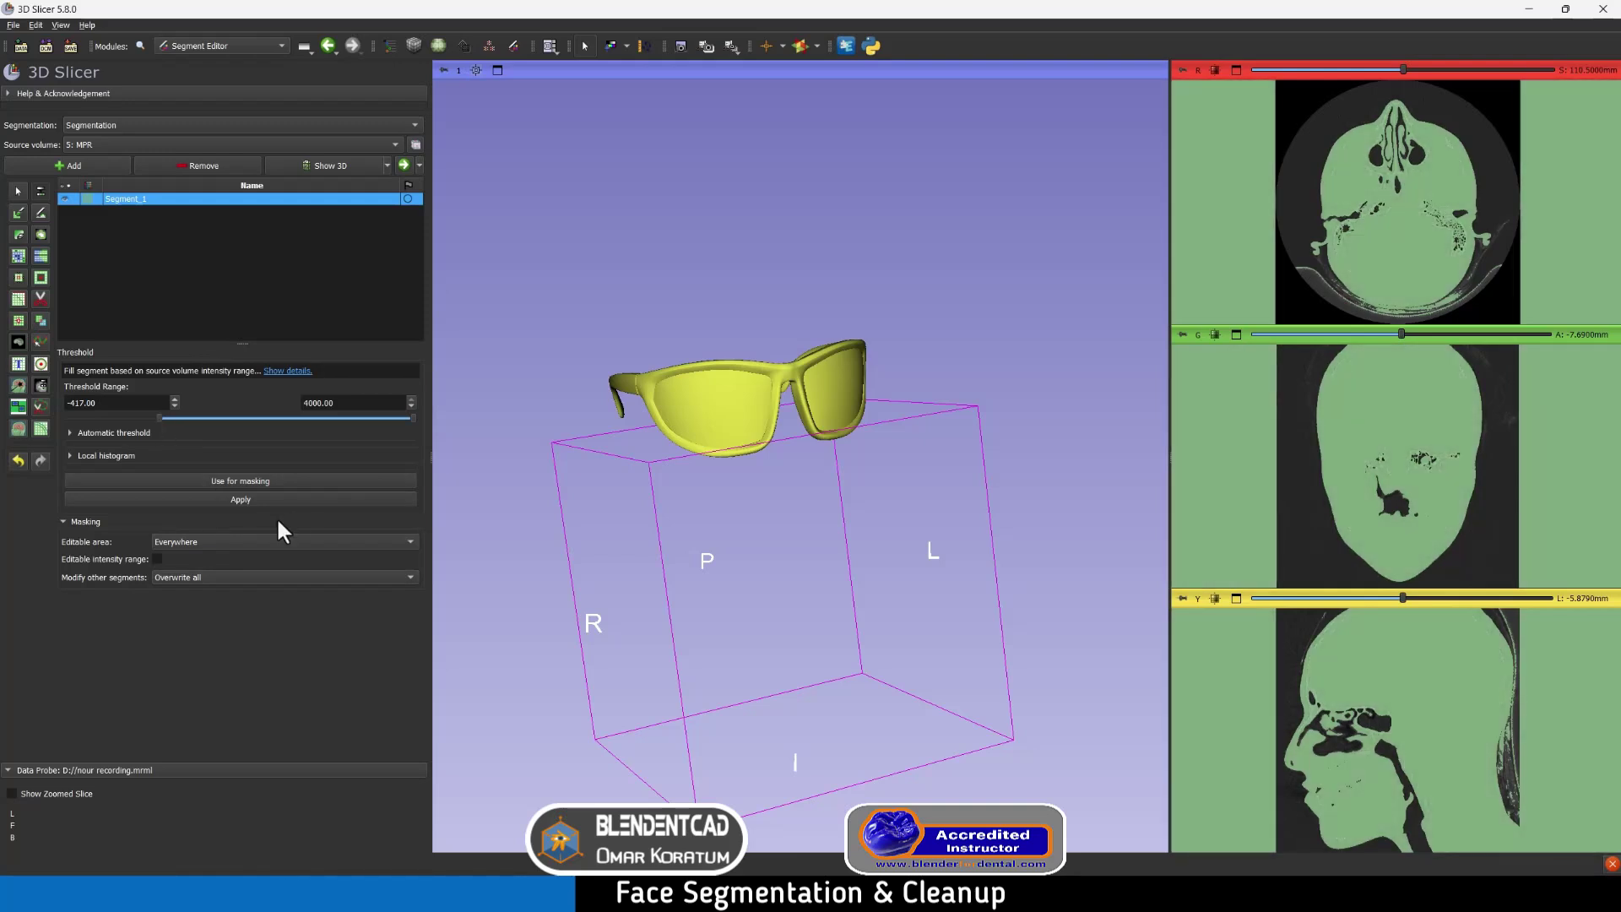
{"action": "left_click", "coordinate": [242, 498]}
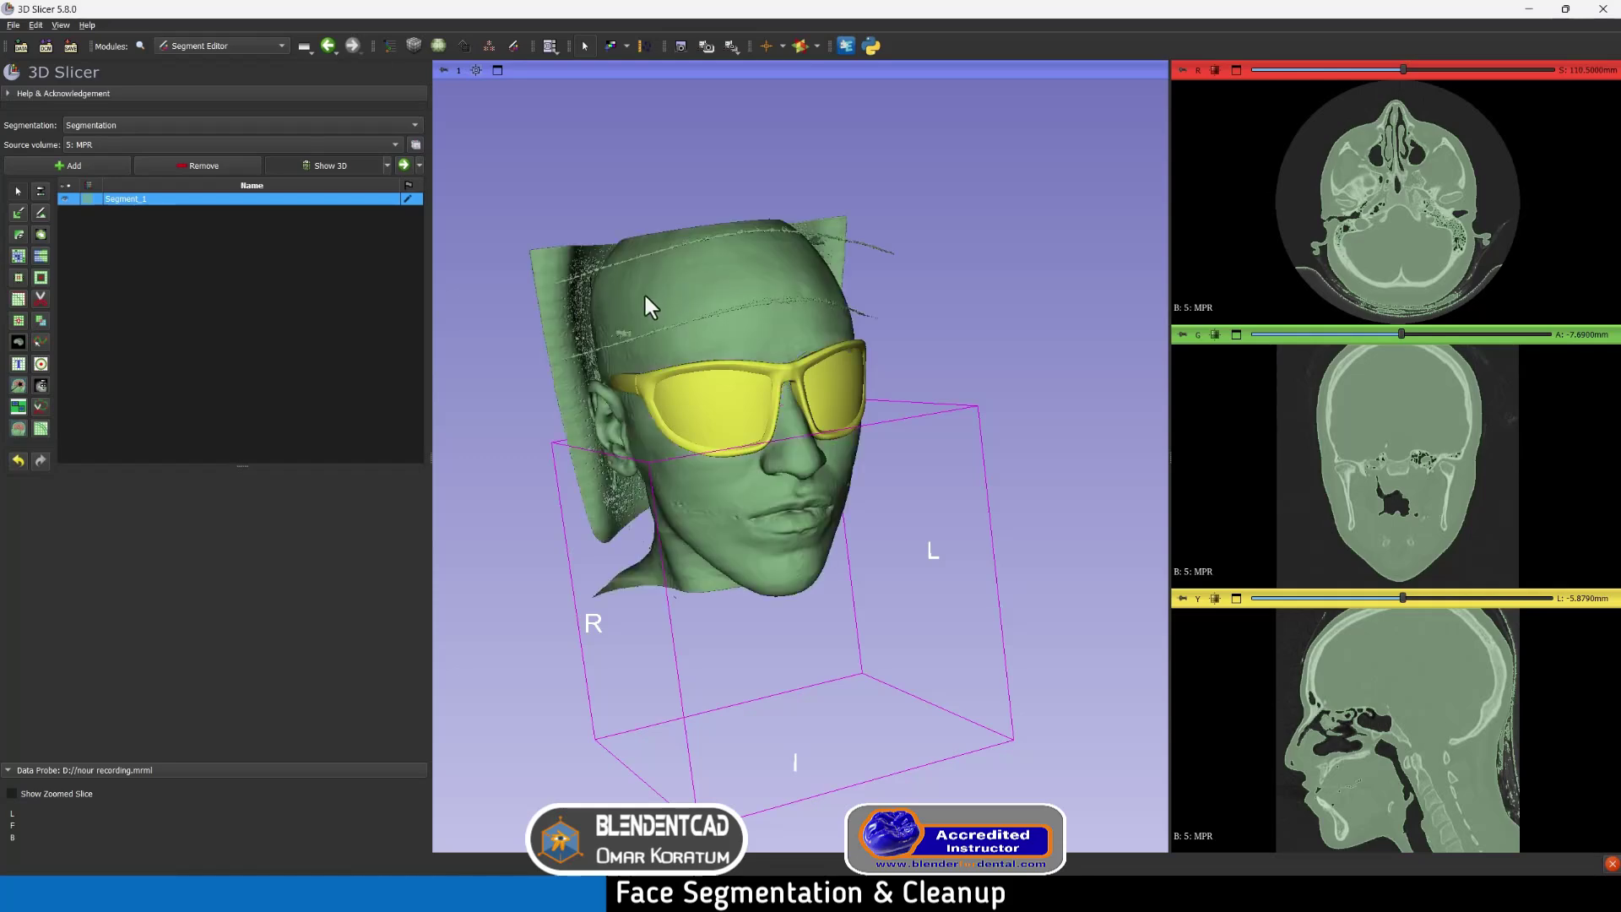
{"action": "left_click_drag", "start_coordinate": [644, 292], "coordinate": [815, 308]}
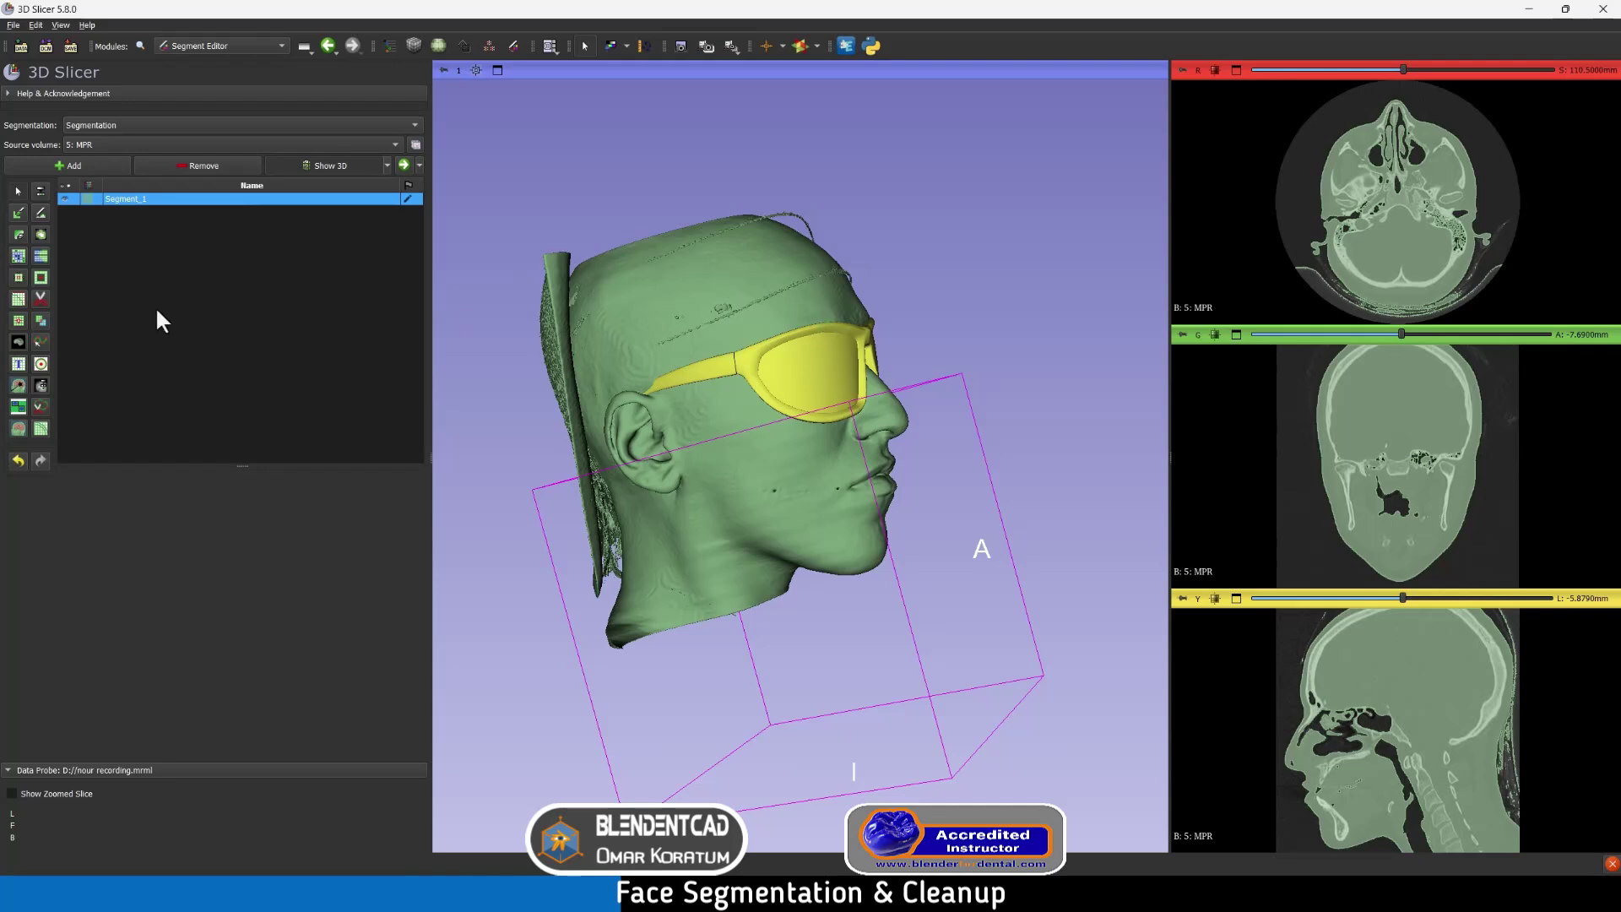
Step: Allow overlap with other segments and keep only the largest island of Segment_1
{"action": "left_click", "coordinate": [17, 341]}
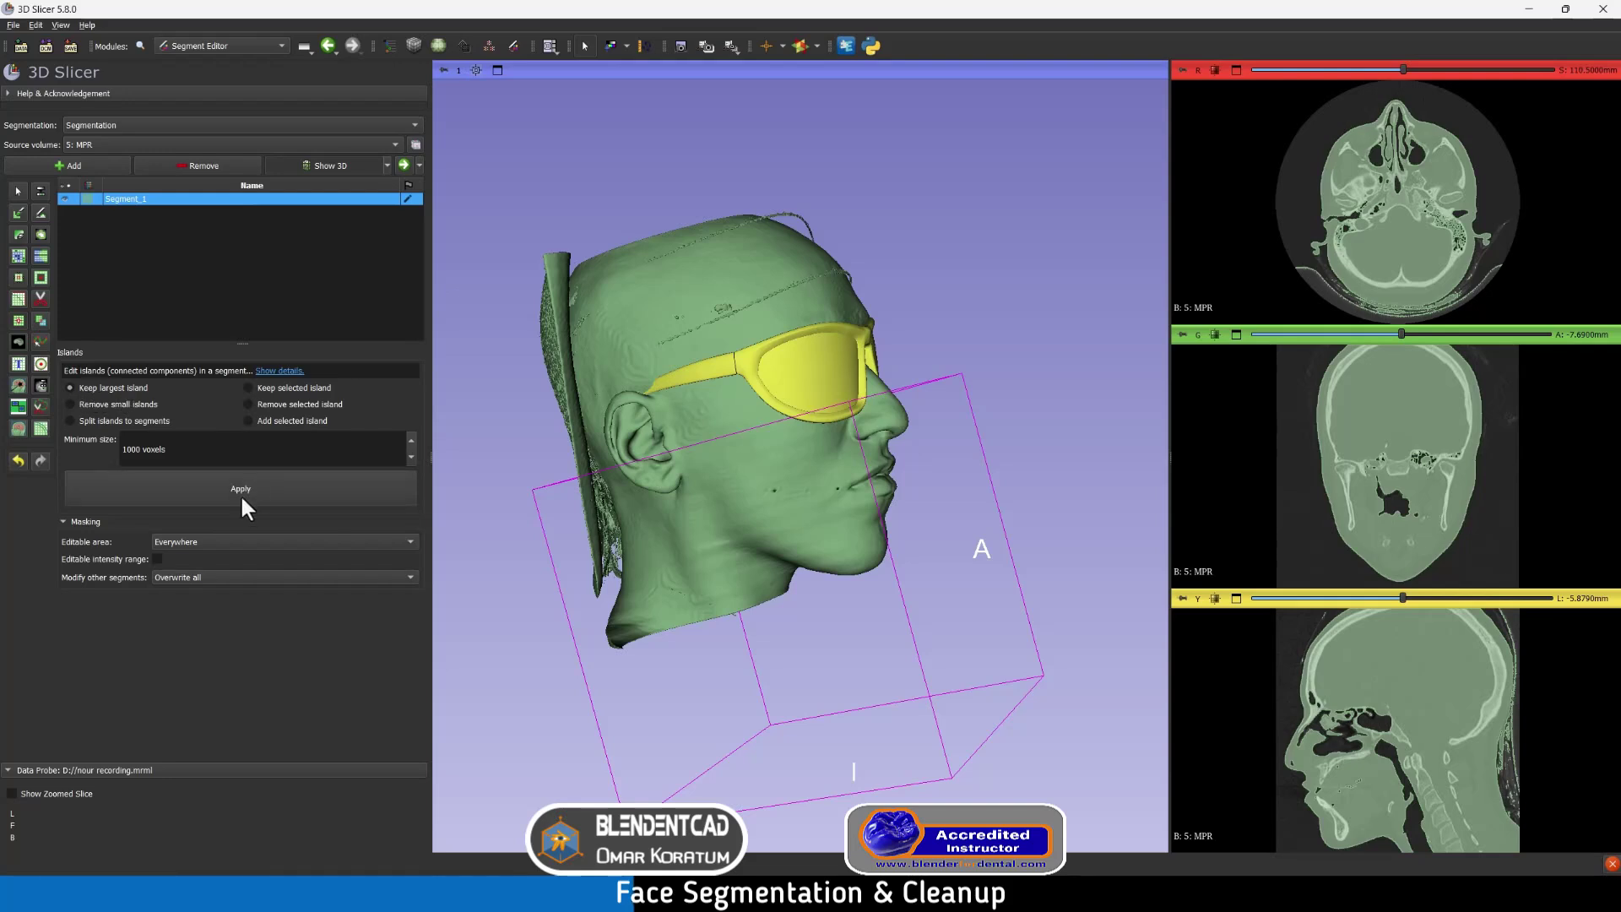
{"action": "left_click", "coordinate": [196, 578]}
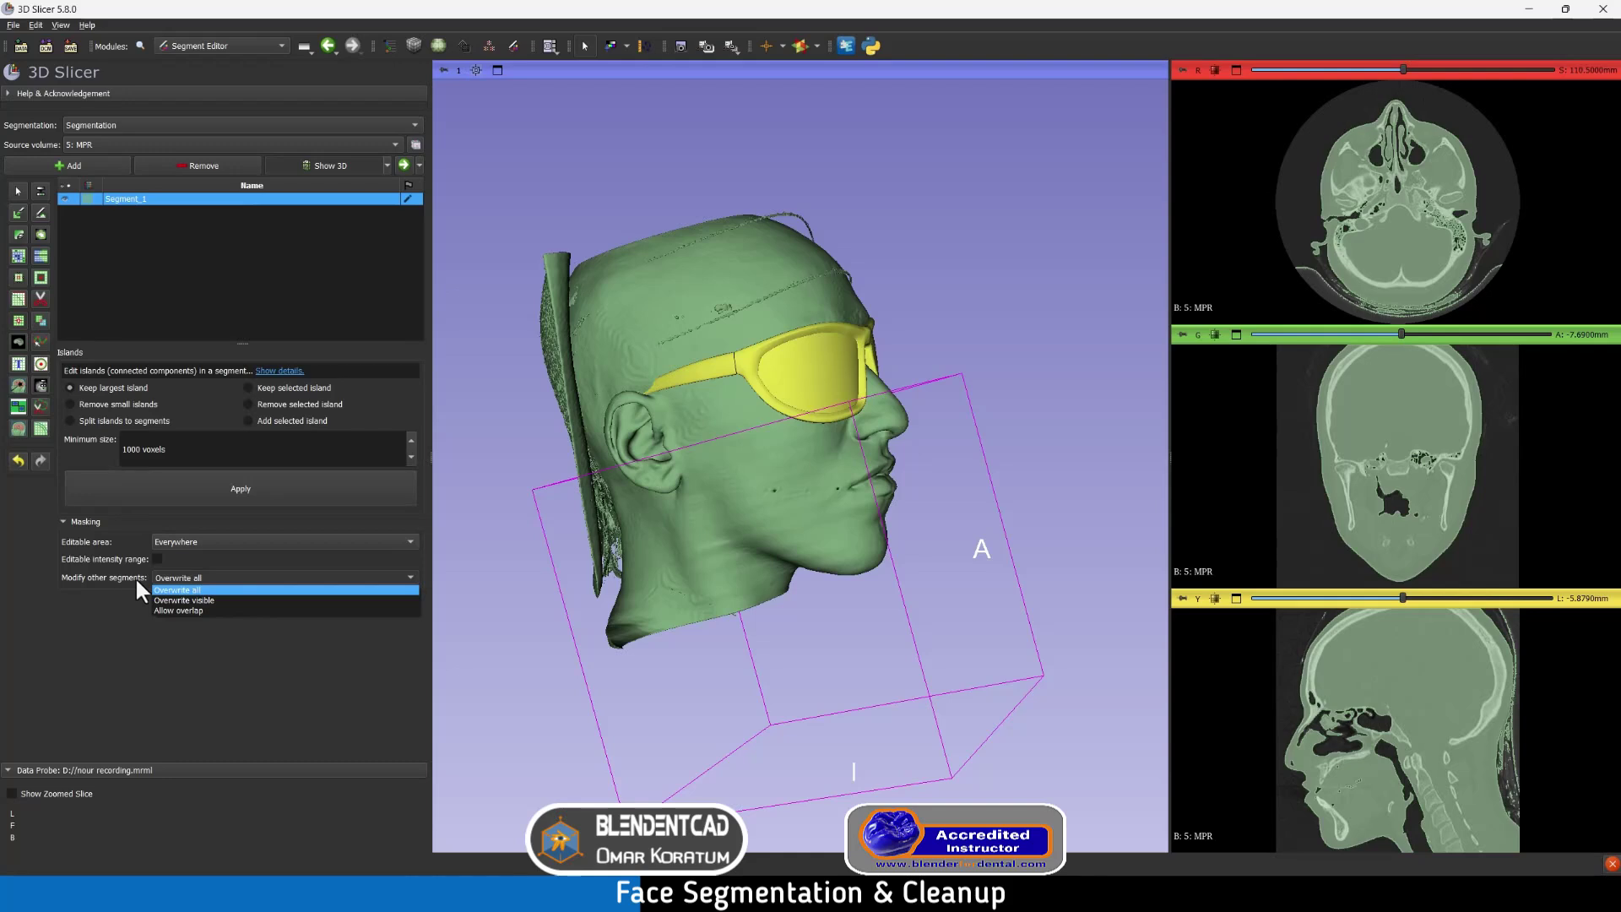
{"action": "left_click", "coordinate": [190, 611]}
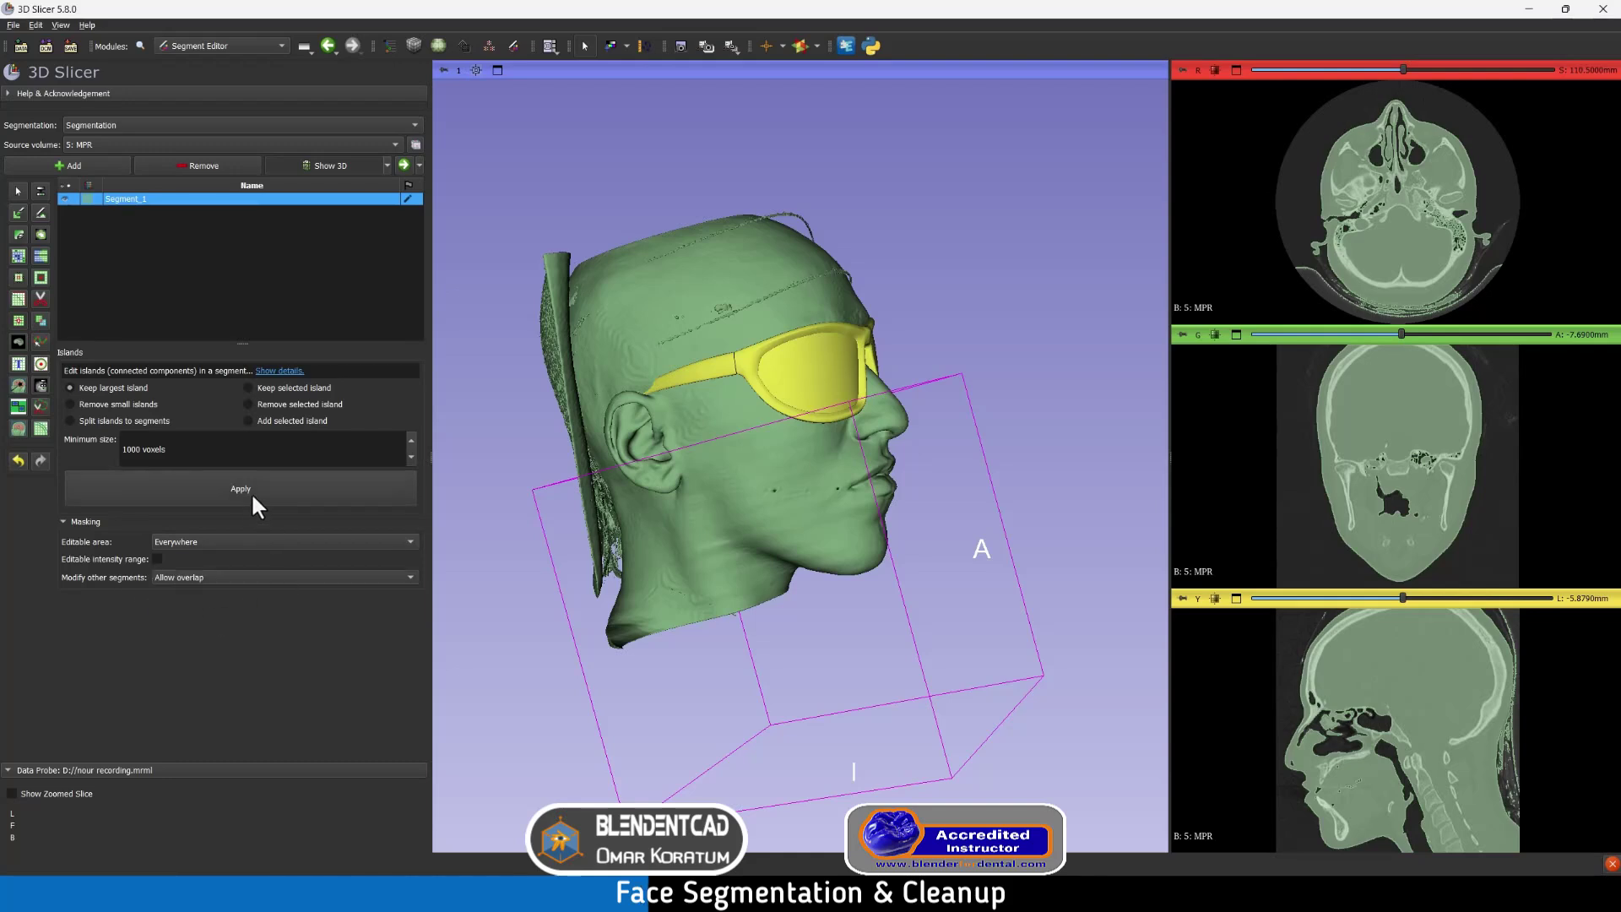
{"action": "left_click_drag", "start_coordinate": [517, 515], "coordinate": [898, 277]}
{"action": "mouse_move", "coordinate": [755, 289]}
{"action": "left_mouse_down"}
{"action": "mouse_move", "coordinate": [872, 363]}
{"action": "mouse_move", "coordinate": [802, 326]}
{"action": "mouse_move", "coordinate": [837, 517]}
{"action": "mouse_move", "coordinate": [797, 383]}
{"action": "mouse_move", "coordinate": [819, 340]}
{"action": "mouse_move", "coordinate": [773, 279]}
{"action": "mouse_move", "coordinate": [711, 293]}
{"action": "mouse_move", "coordinate": [755, 308]}
{"action": "left_mouse_up"}
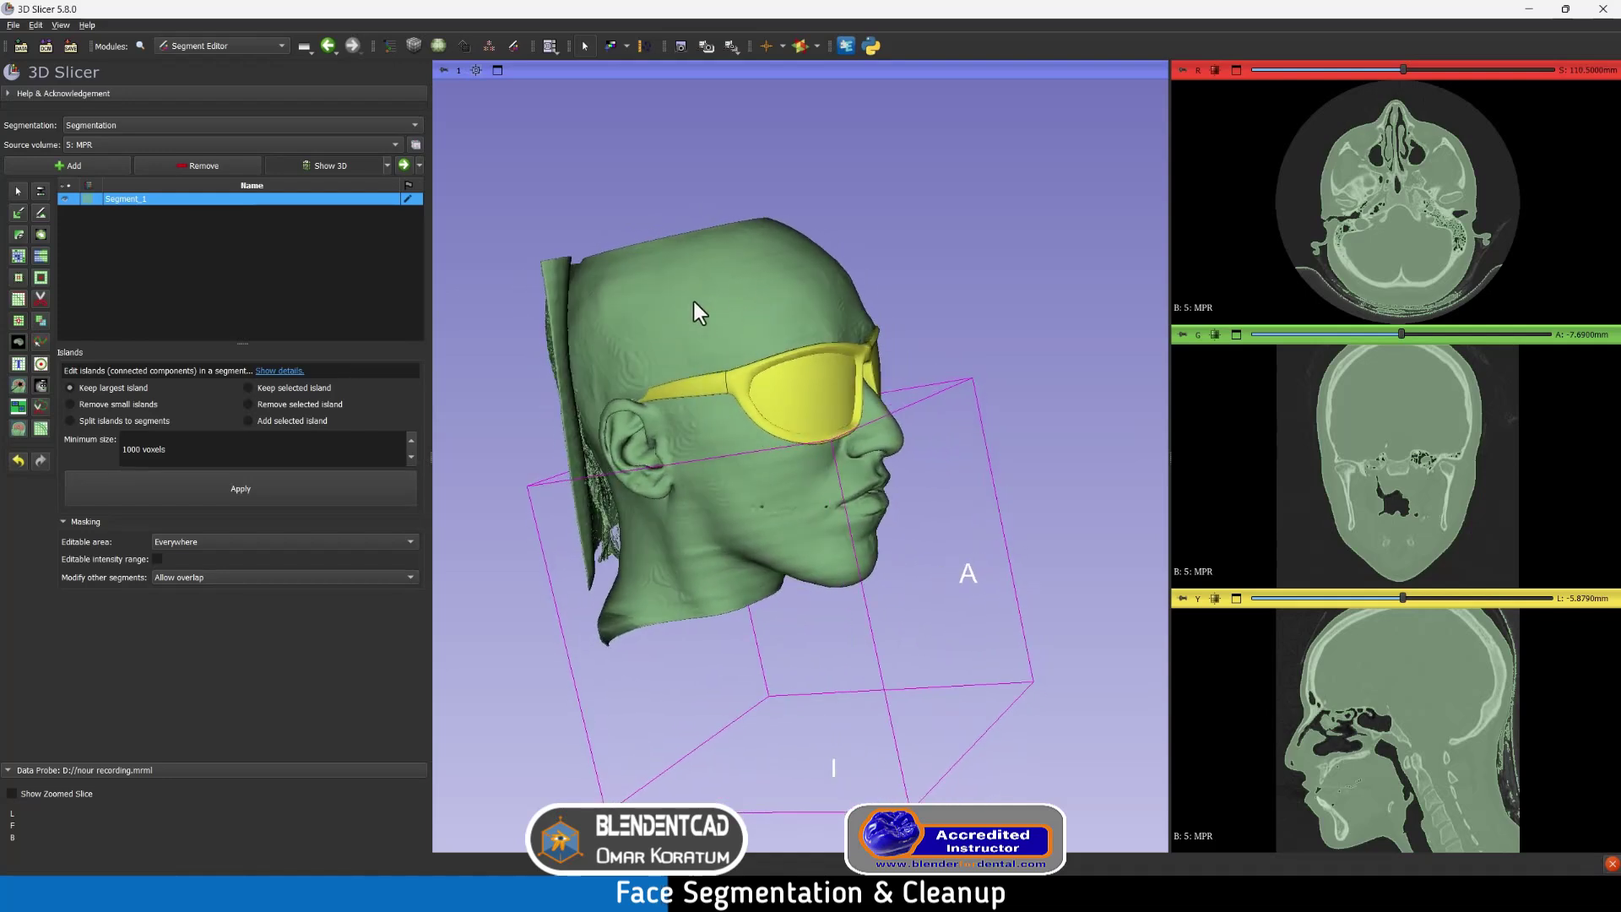
Step: Undo the last edit and, from the top view, erase the headrest behind the head with free-form Scissors
{"action": "key", "text": "ctrl+z"}
{"action": "left_click_drag", "start_coordinate": [695, 301], "coordinate": [821, 287]}
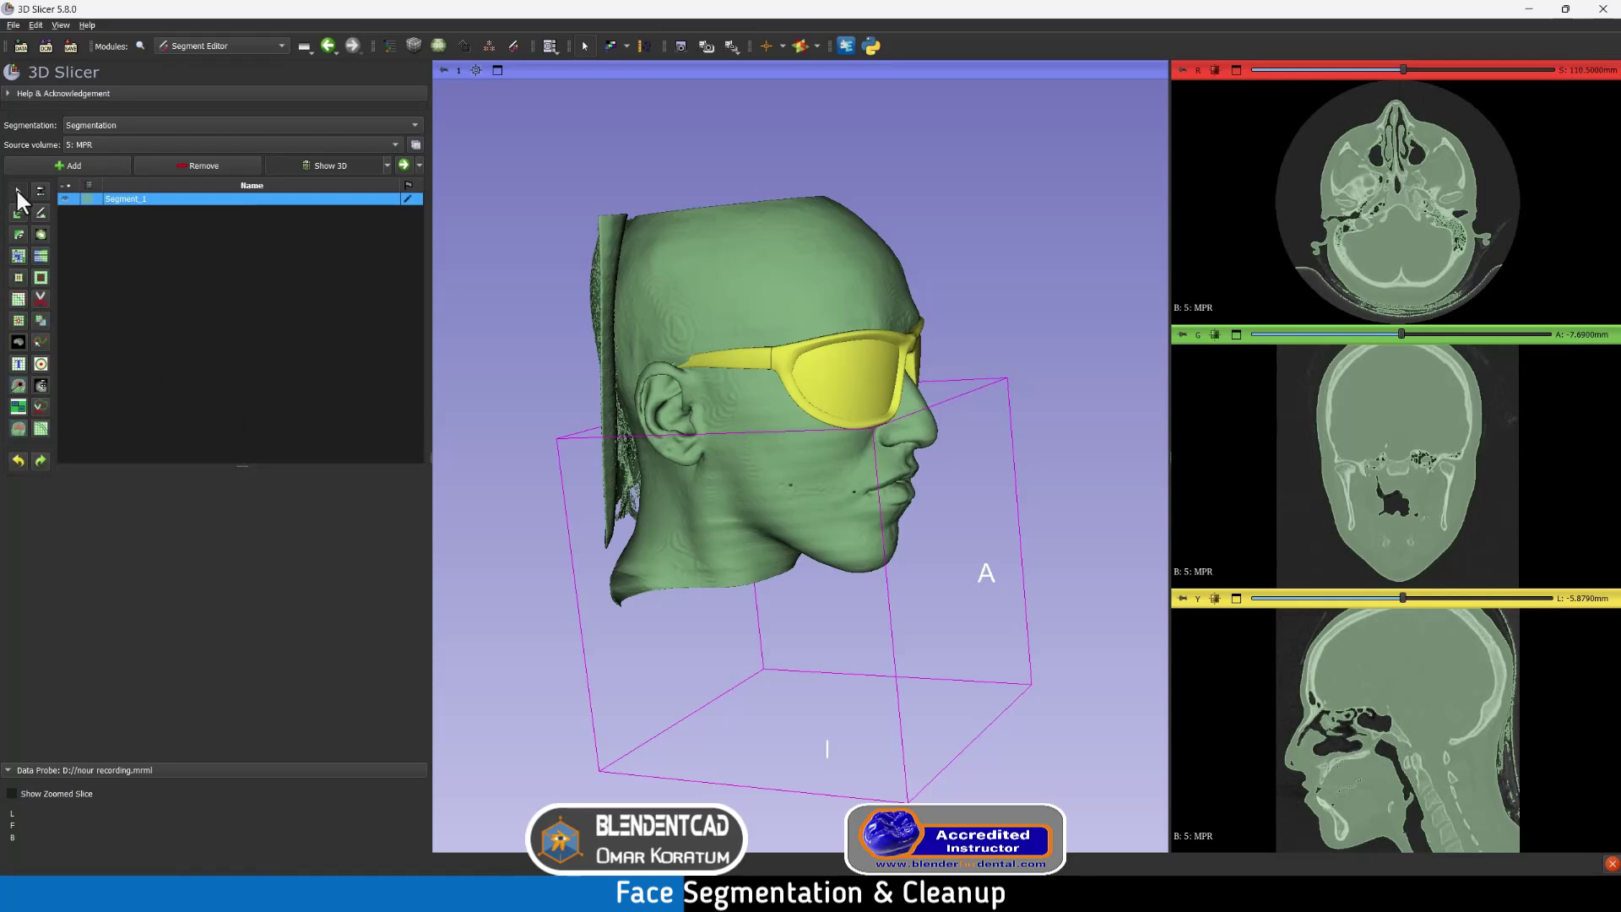
{"action": "left_click_drag", "start_coordinate": [734, 325], "coordinate": [812, 499]}
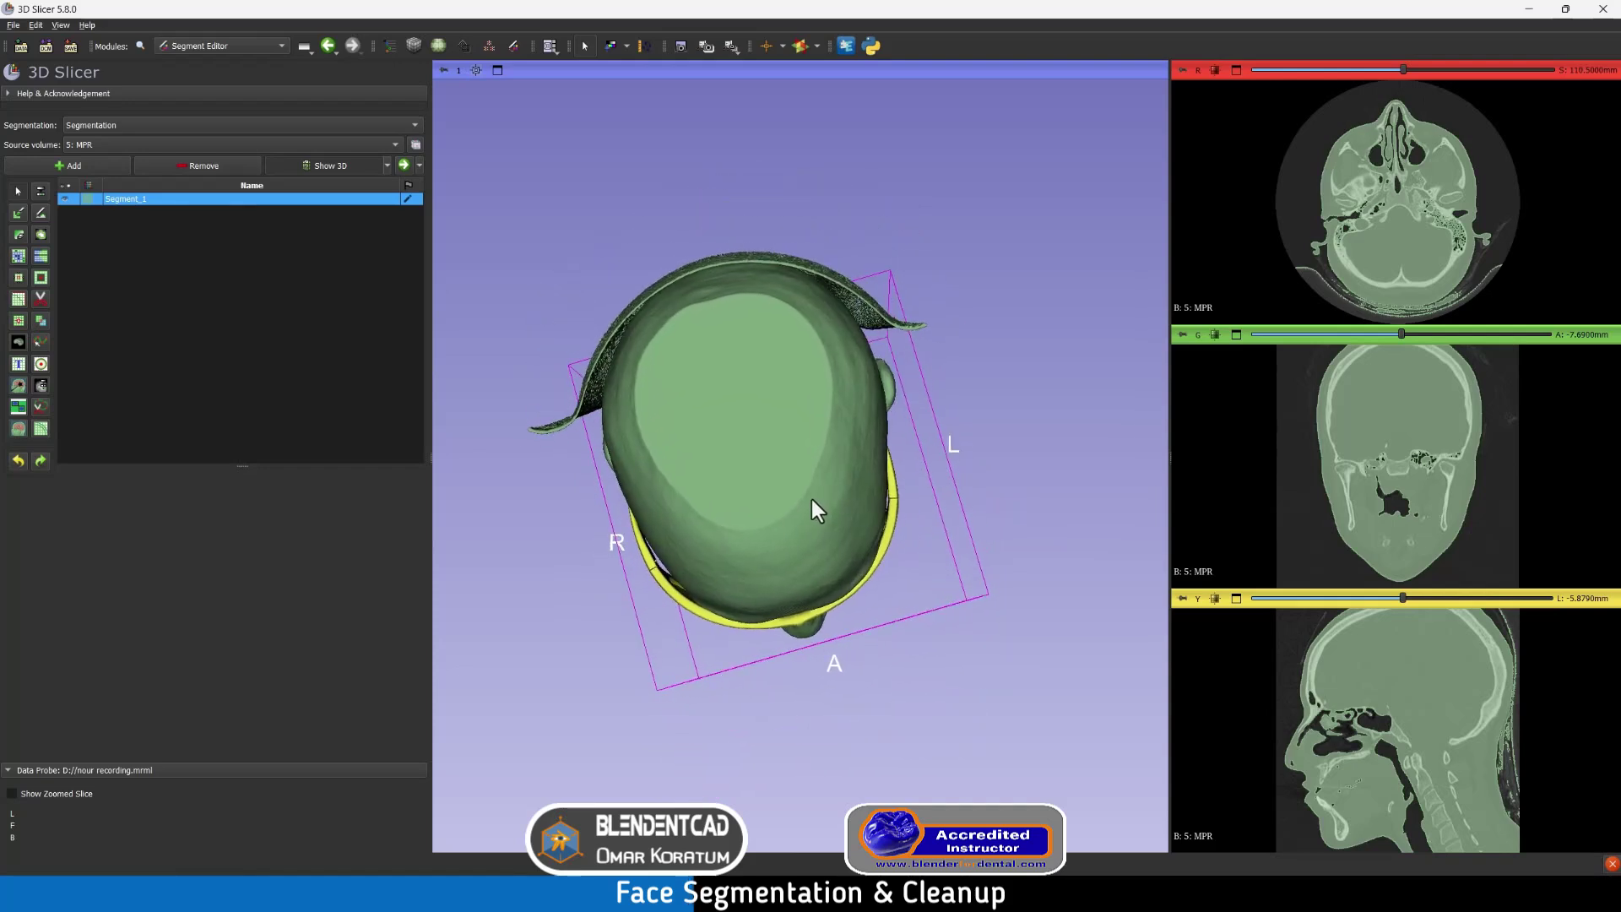
{"action": "left_click", "coordinate": [40, 298]}
{"action": "mouse_move", "coordinate": [990, 296]}
{"action": "left_mouse_down"}
{"action": "mouse_move", "coordinate": [952, 338]}
{"action": "mouse_move", "coordinate": [891, 342]}
{"action": "mouse_move", "coordinate": [735, 286]}
{"action": "mouse_move", "coordinate": [668, 316]}
{"action": "mouse_move", "coordinate": [611, 409]}
{"action": "mouse_move", "coordinate": [529, 459]}
{"action": "mouse_move", "coordinate": [766, 198]}
{"action": "mouse_move", "coordinate": [1000, 265]}
{"action": "left_mouse_up"}
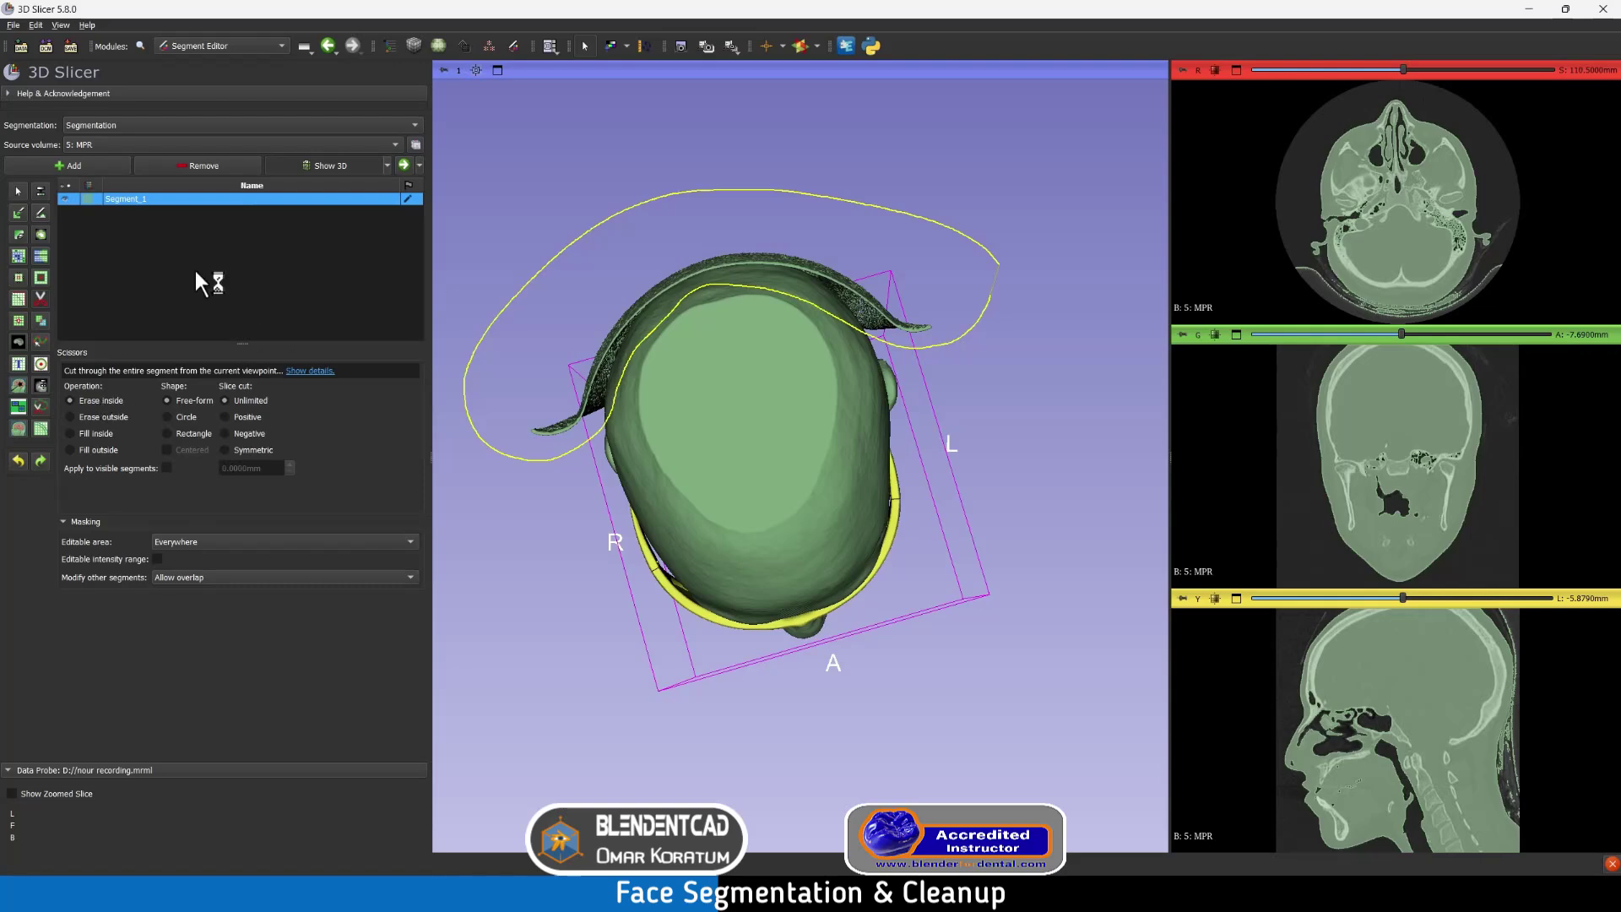
Step: Erase the lower neck and remaining headrest below the skull with free-form Scissors in side view
{"action": "left_click", "coordinate": [19, 193]}
{"action": "left_click_drag", "start_coordinate": [707, 423], "coordinate": [824, 321]}
{"action": "left_click", "coordinate": [39, 299]}
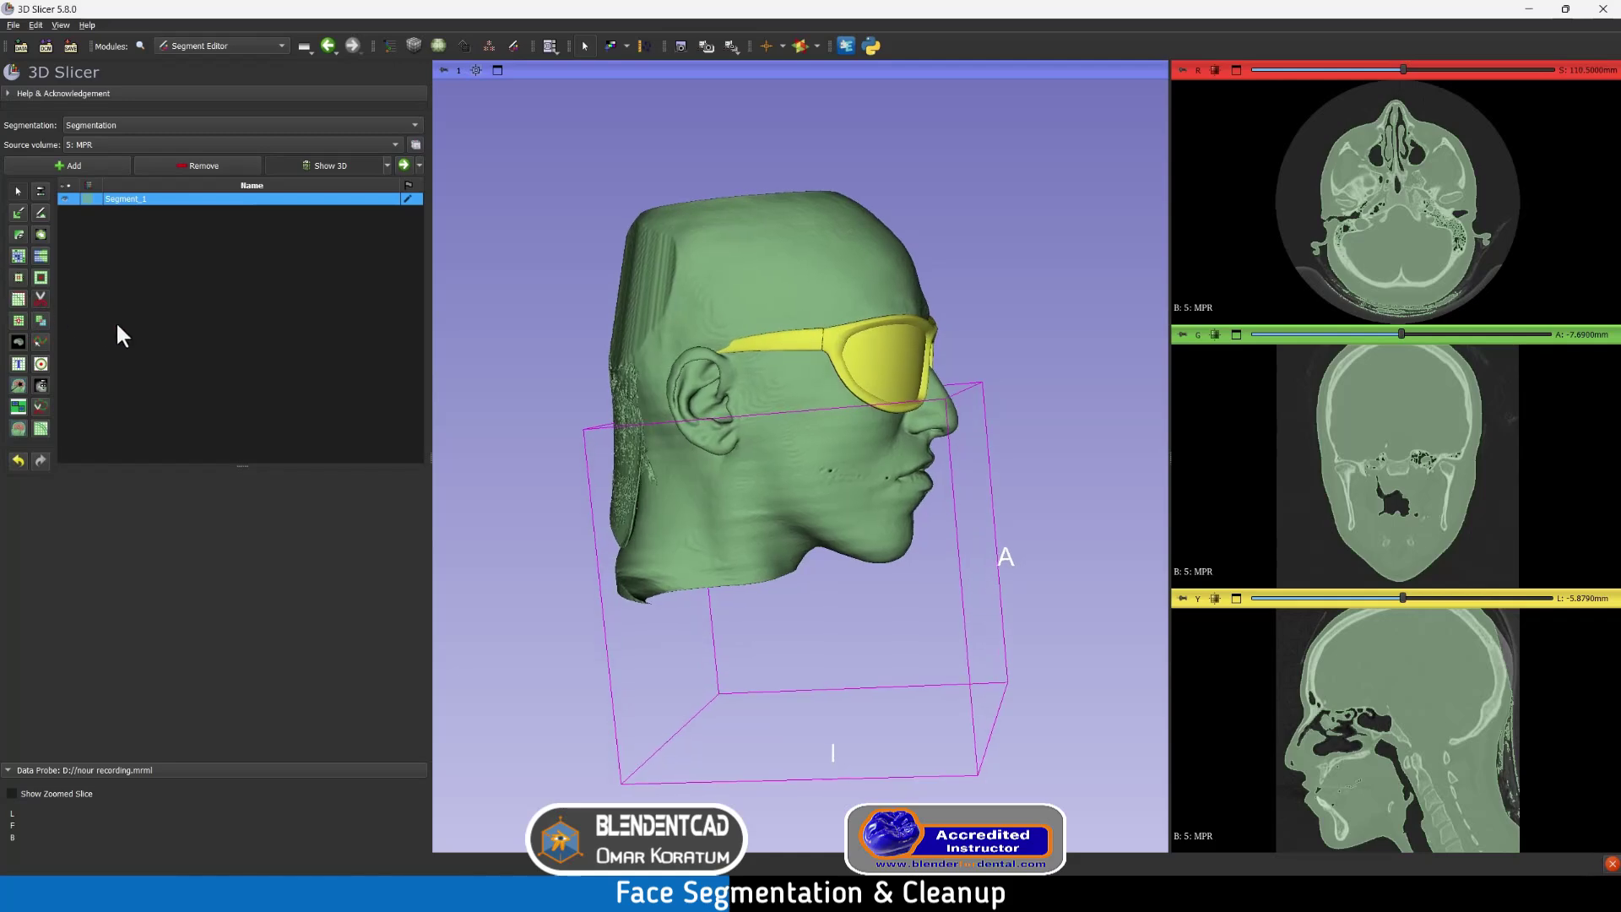
{"action": "mouse_move", "coordinate": [596, 353]}
{"action": "left_mouse_down"}
{"action": "mouse_move", "coordinate": [523, 565]}
{"action": "mouse_move", "coordinate": [479, 506]}
{"action": "left_mouse_up"}
Step: Erase the rough back of the head behind the ear with a free-form Scissors cut
{"action": "left_click", "coordinate": [17, 192]}
{"action": "mouse_move", "coordinate": [811, 371]}
{"action": "left_mouse_down"}
{"action": "mouse_move", "coordinate": [687, 382]}
{"action": "mouse_move", "coordinate": [769, 202]}
{"action": "mouse_move", "coordinate": [693, 295]}
{"action": "left_mouse_up"}
{"action": "left_click", "coordinate": [40, 299]}
{"action": "left_click_drag", "start_coordinate": [742, 174], "coordinate": [630, 128]}
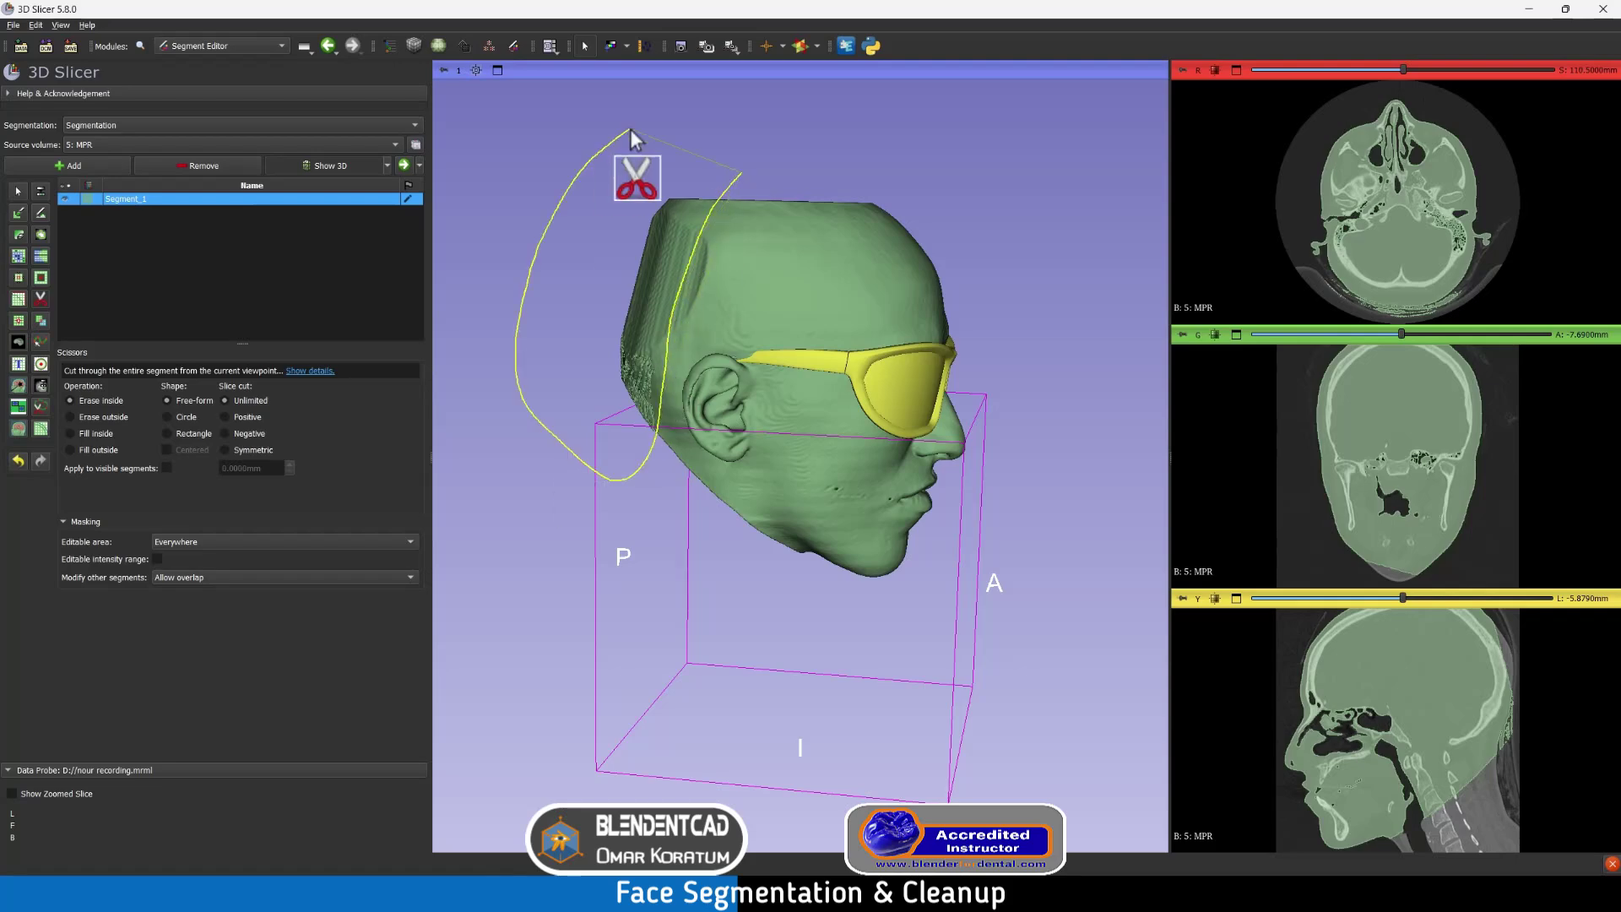
Step: Trim the leftover material at the back of the head from the opposite side with free-form Scissors
{"action": "left_click", "coordinate": [21, 194]}
{"action": "left_click_drag", "start_coordinate": [844, 355], "coordinate": [452, 398]}
{"action": "scroll", "coordinate": [473, 397], "scroll_direction": "up", "scroll_amount": 1}
{"action": "left_click_drag", "start_coordinate": [1005, 338], "coordinate": [921, 325]}
{"action": "left_click", "coordinate": [40, 299]}
{"action": "mouse_move", "coordinate": [985, 424]}
{"action": "left_mouse_down"}
{"action": "mouse_move", "coordinate": [947, 444]}
{"action": "mouse_move", "coordinate": [913, 226]}
{"action": "left_mouse_up"}
Step: Cut the thin connection between the ear and the stray fragments behind it with free-form Scissors
{"action": "left_click", "coordinate": [18, 192]}
{"action": "left_click_drag", "start_coordinate": [884, 377], "coordinate": [897, 422]}
{"action": "scroll", "coordinate": [897, 422], "scroll_direction": "up", "scroll_amount": 7}
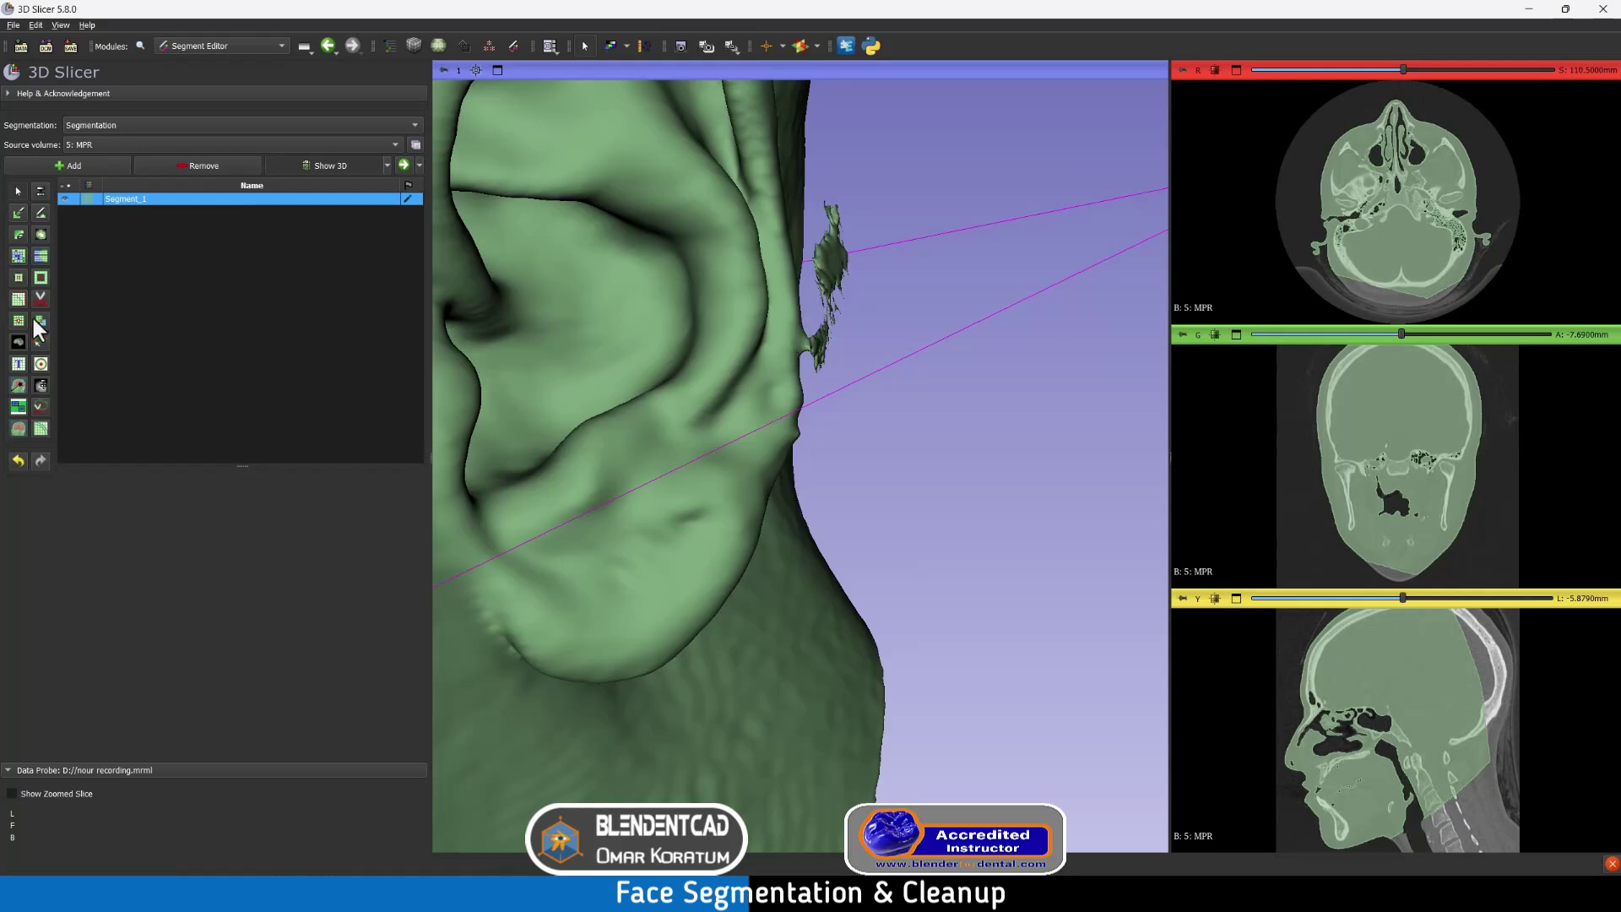
{"action": "left_click", "coordinate": [40, 299]}
{"action": "mouse_move", "coordinate": [814, 324]}
{"action": "left_mouse_down"}
{"action": "mouse_move", "coordinate": [809, 365]}
{"action": "mouse_move", "coordinate": [815, 323]}
{"action": "left_mouse_up"}
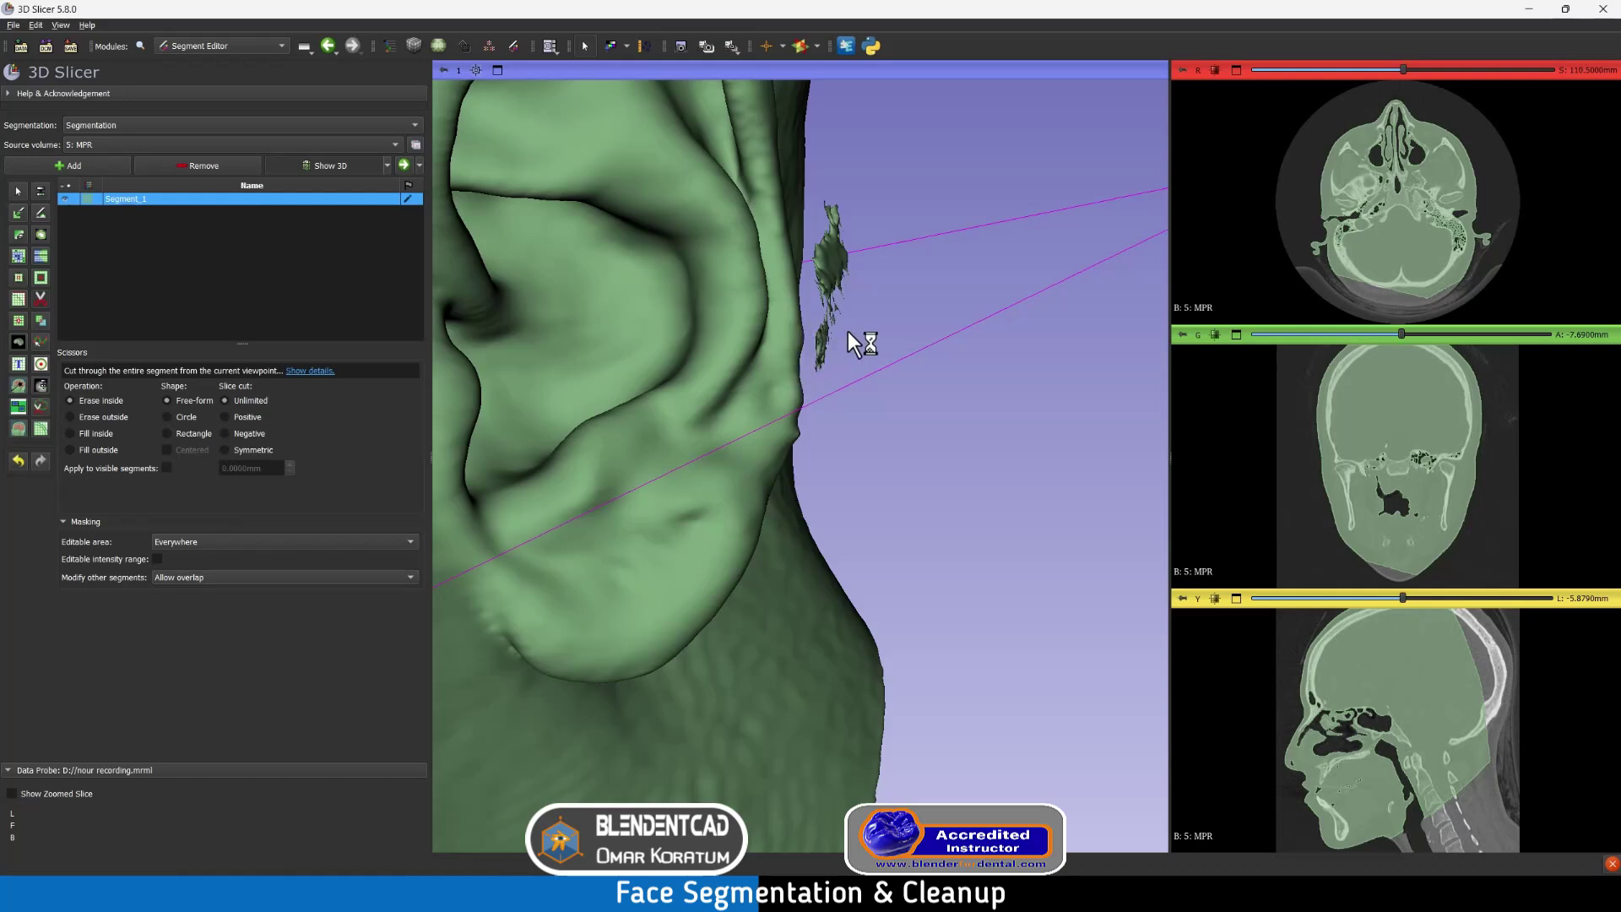
Step: Remove the detached fragments behind the ear by applying Islands with Keep largest island
{"action": "left_click", "coordinate": [17, 341]}
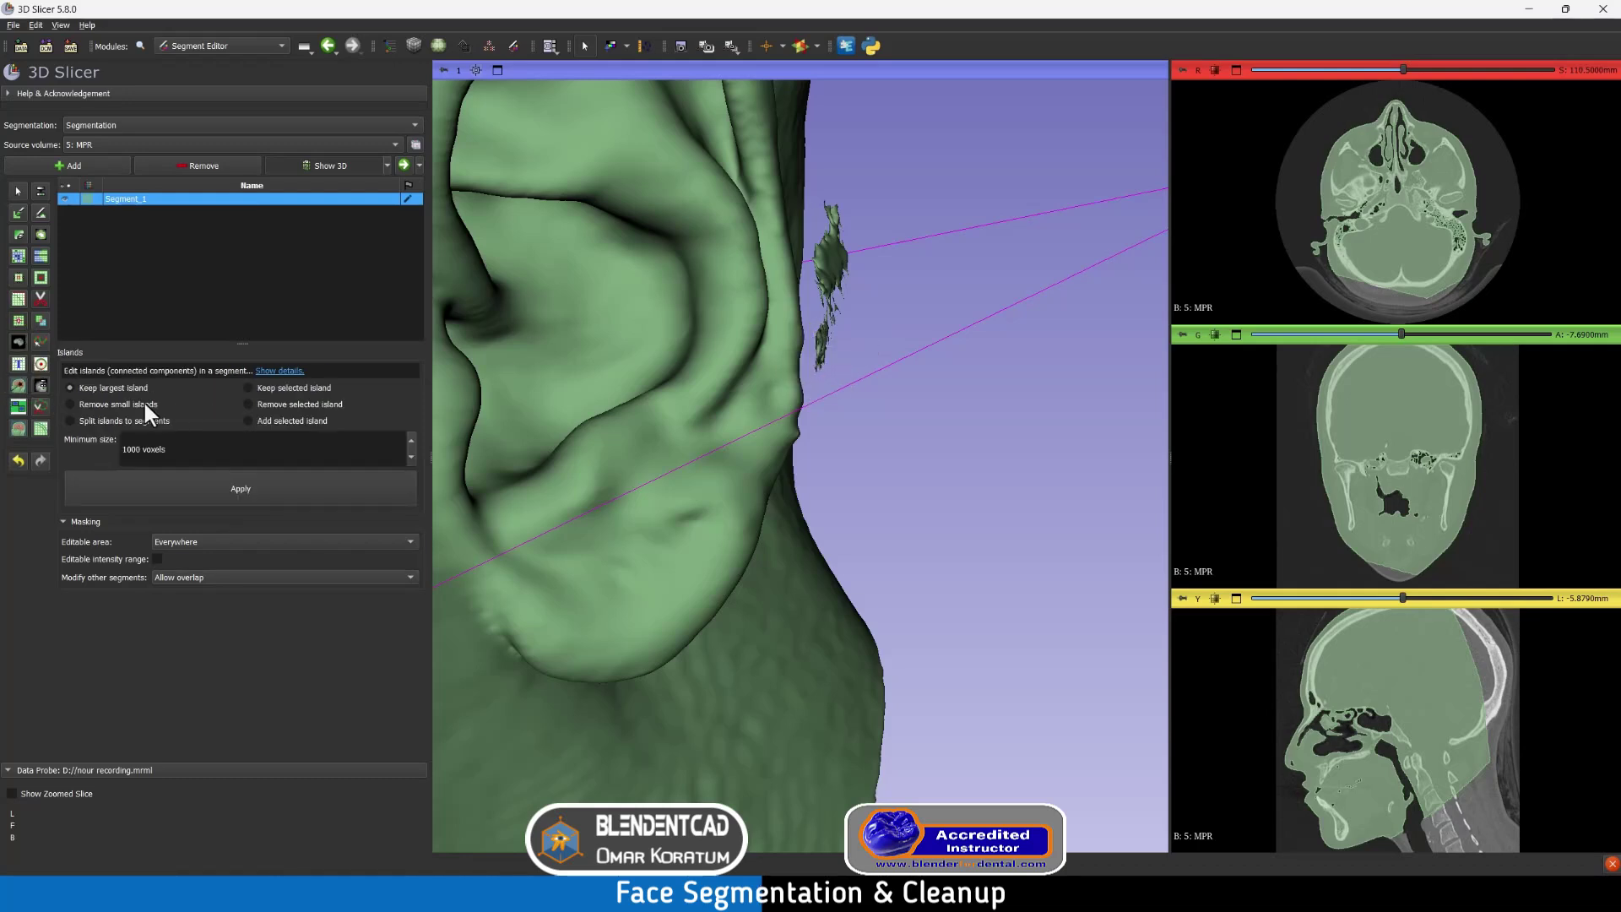
{"action": "left_click", "coordinate": [257, 485]}
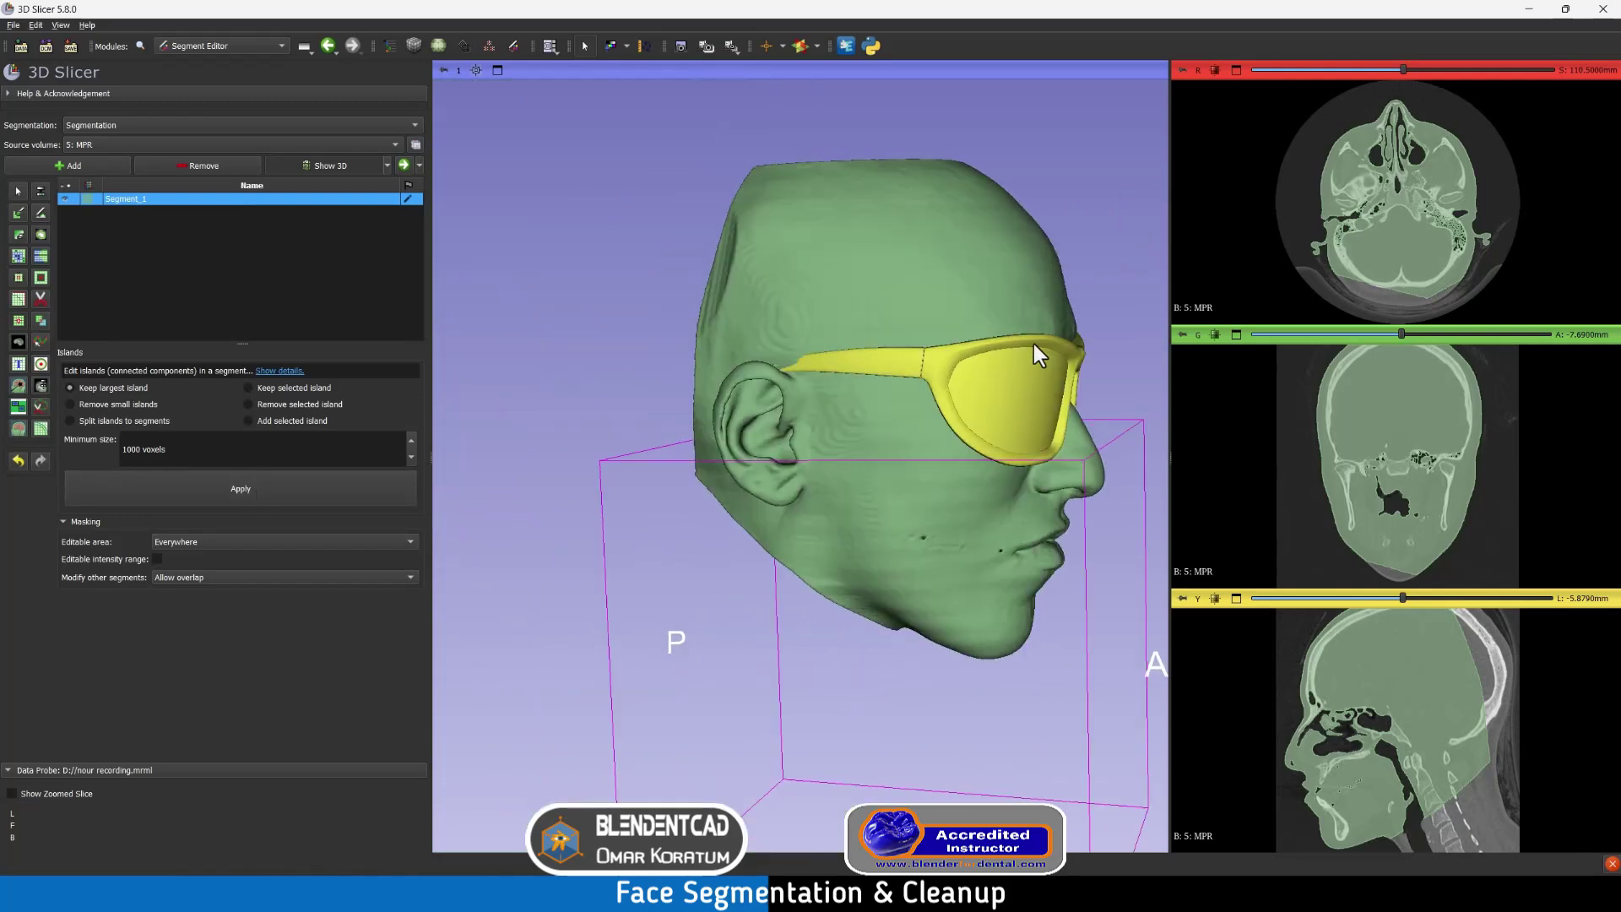
{"action": "left_click_drag", "start_coordinate": [1034, 343], "coordinate": [856, 397]}
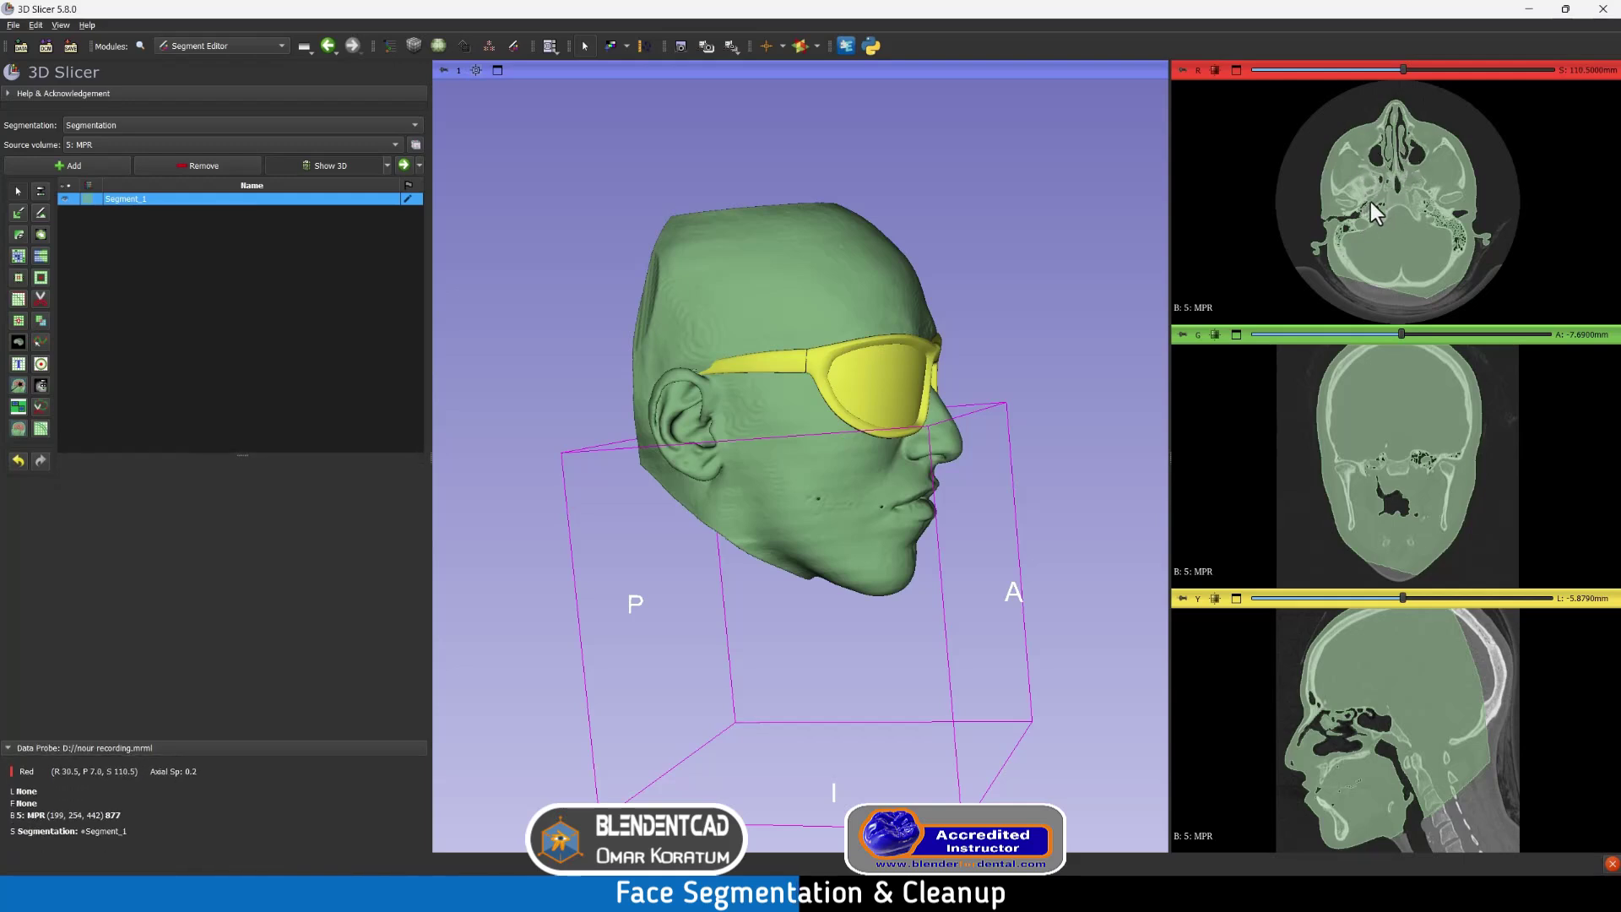
Step: In the Segmentations module, lower Segment_1's opacity to 0.50 and inspect the structures inside the head
{"action": "left_click", "coordinate": [224, 46]}
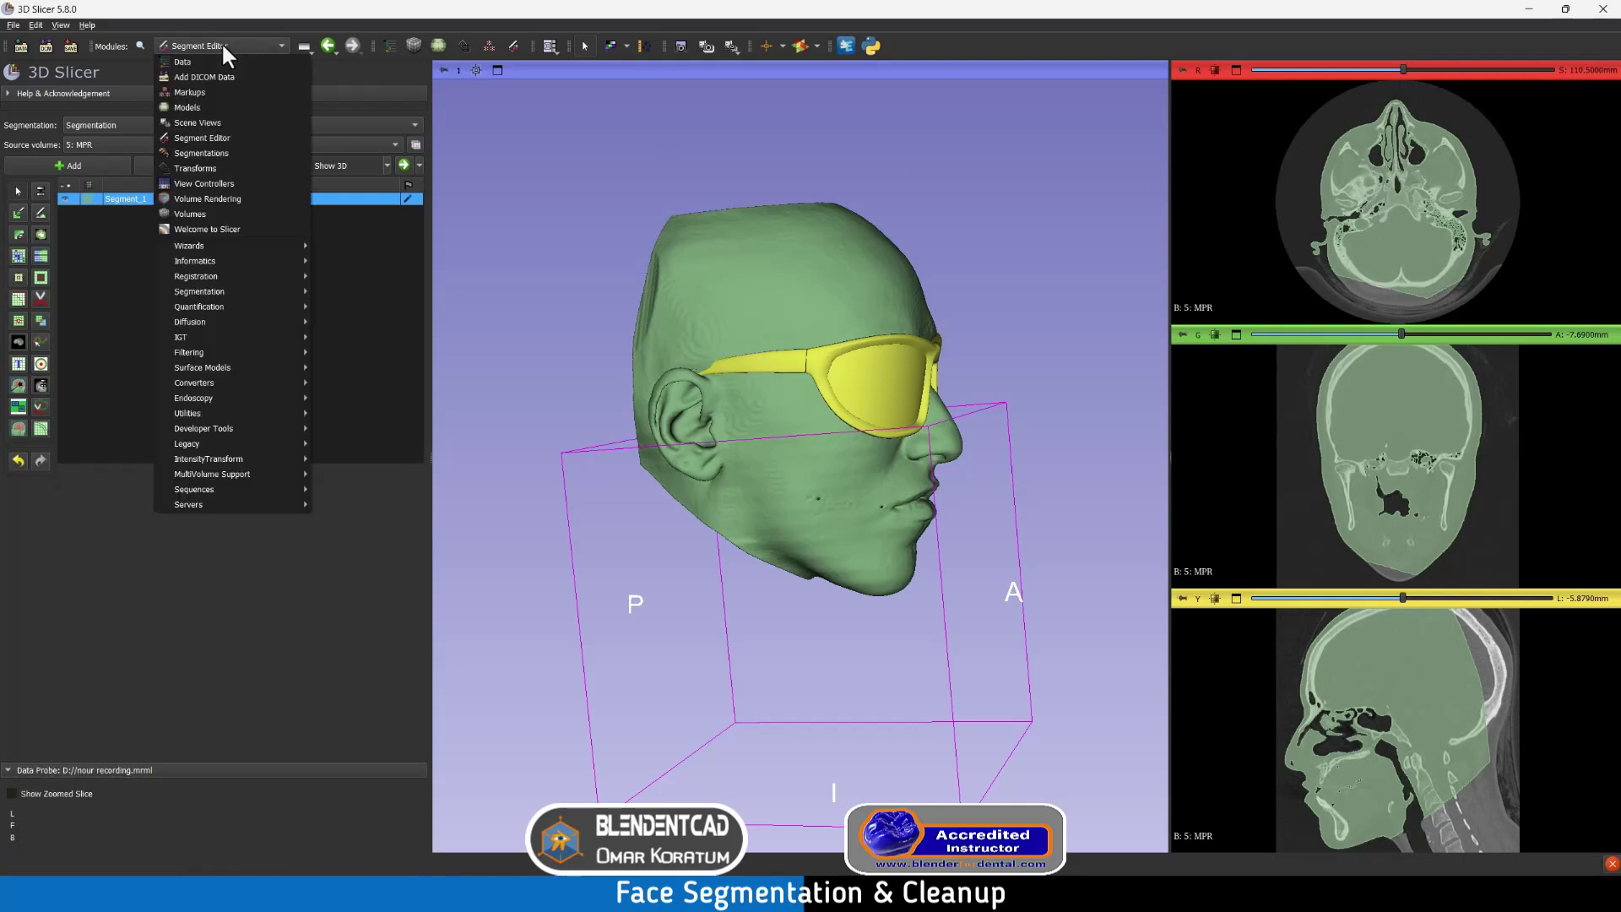
{"action": "left_click", "coordinate": [205, 153]}
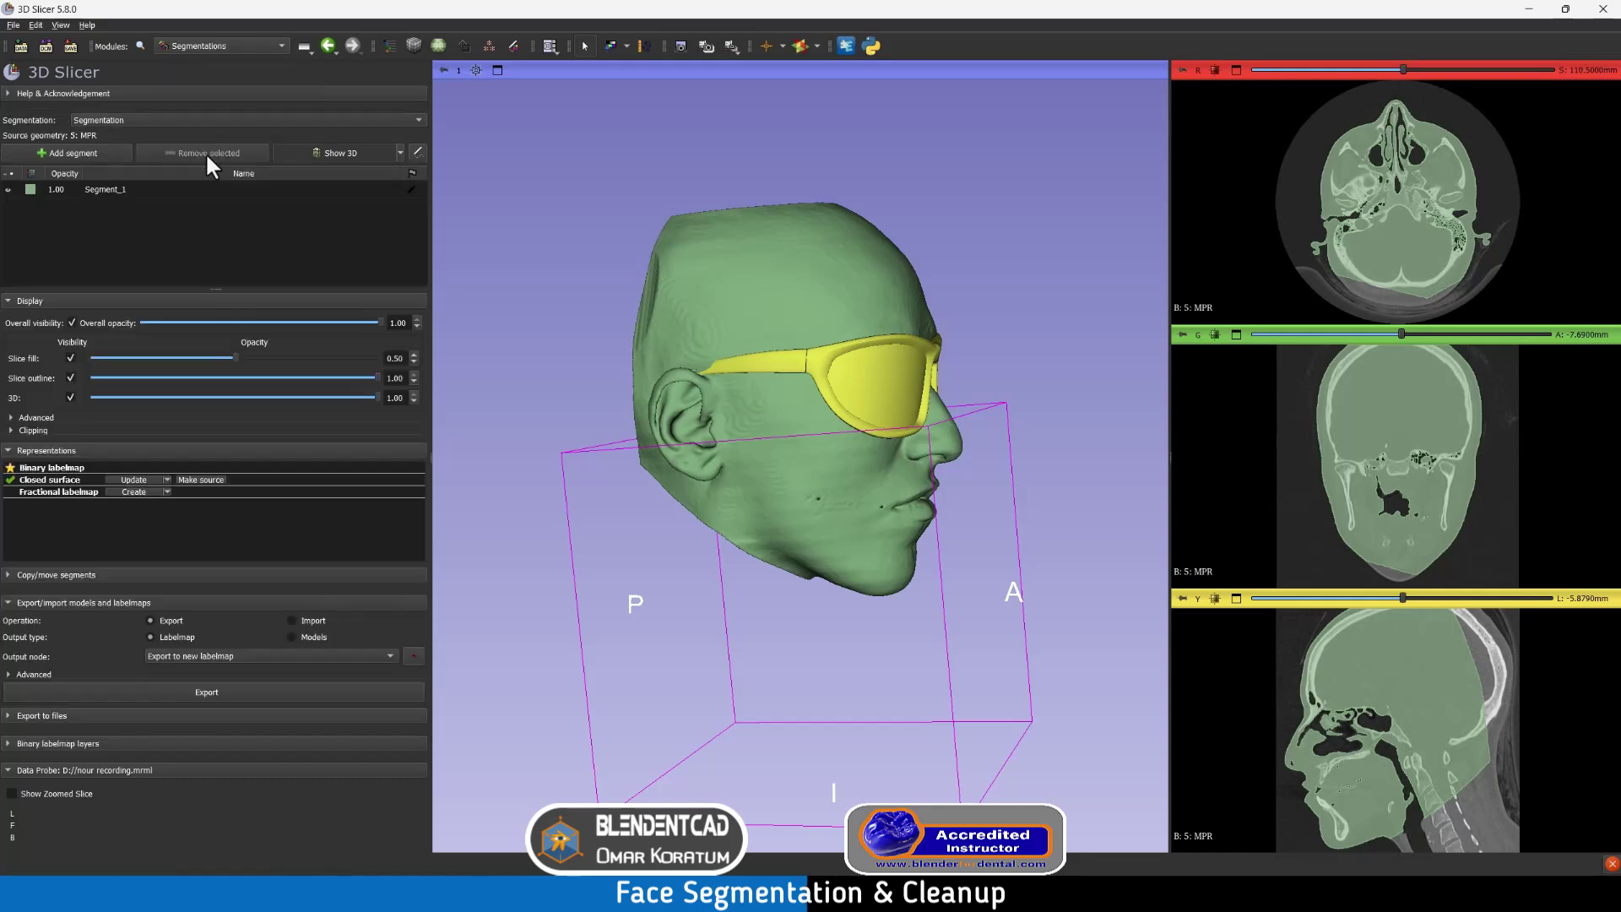
{"action": "left_click", "coordinate": [56, 190]}
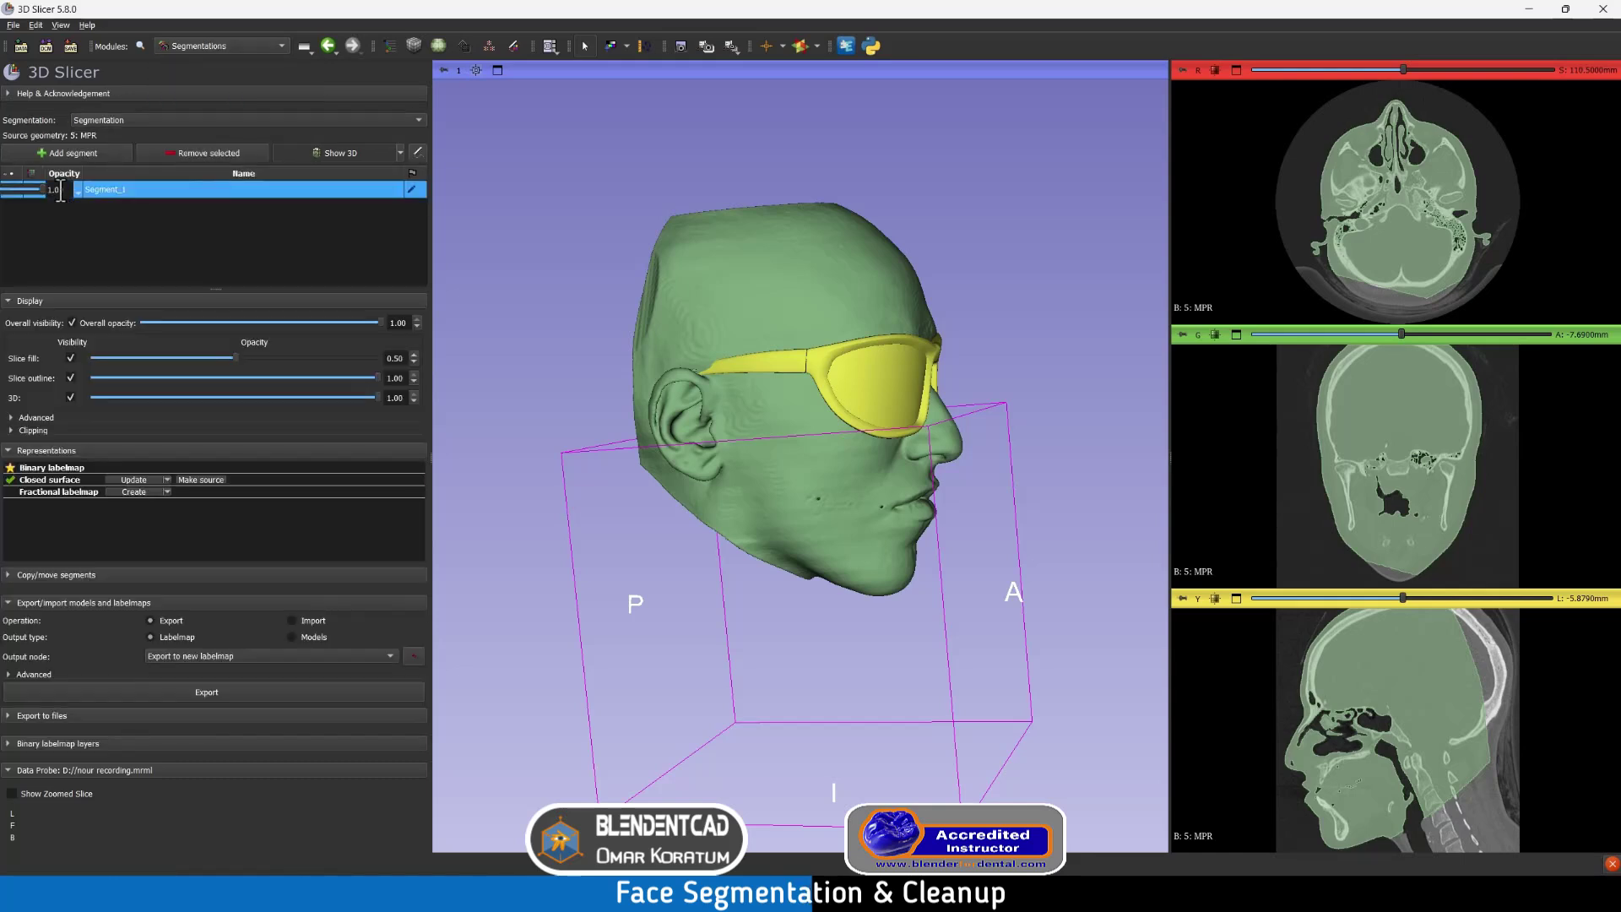
{"action": "left_click_drag", "start_coordinate": [43, 186], "coordinate": [24, 188]}
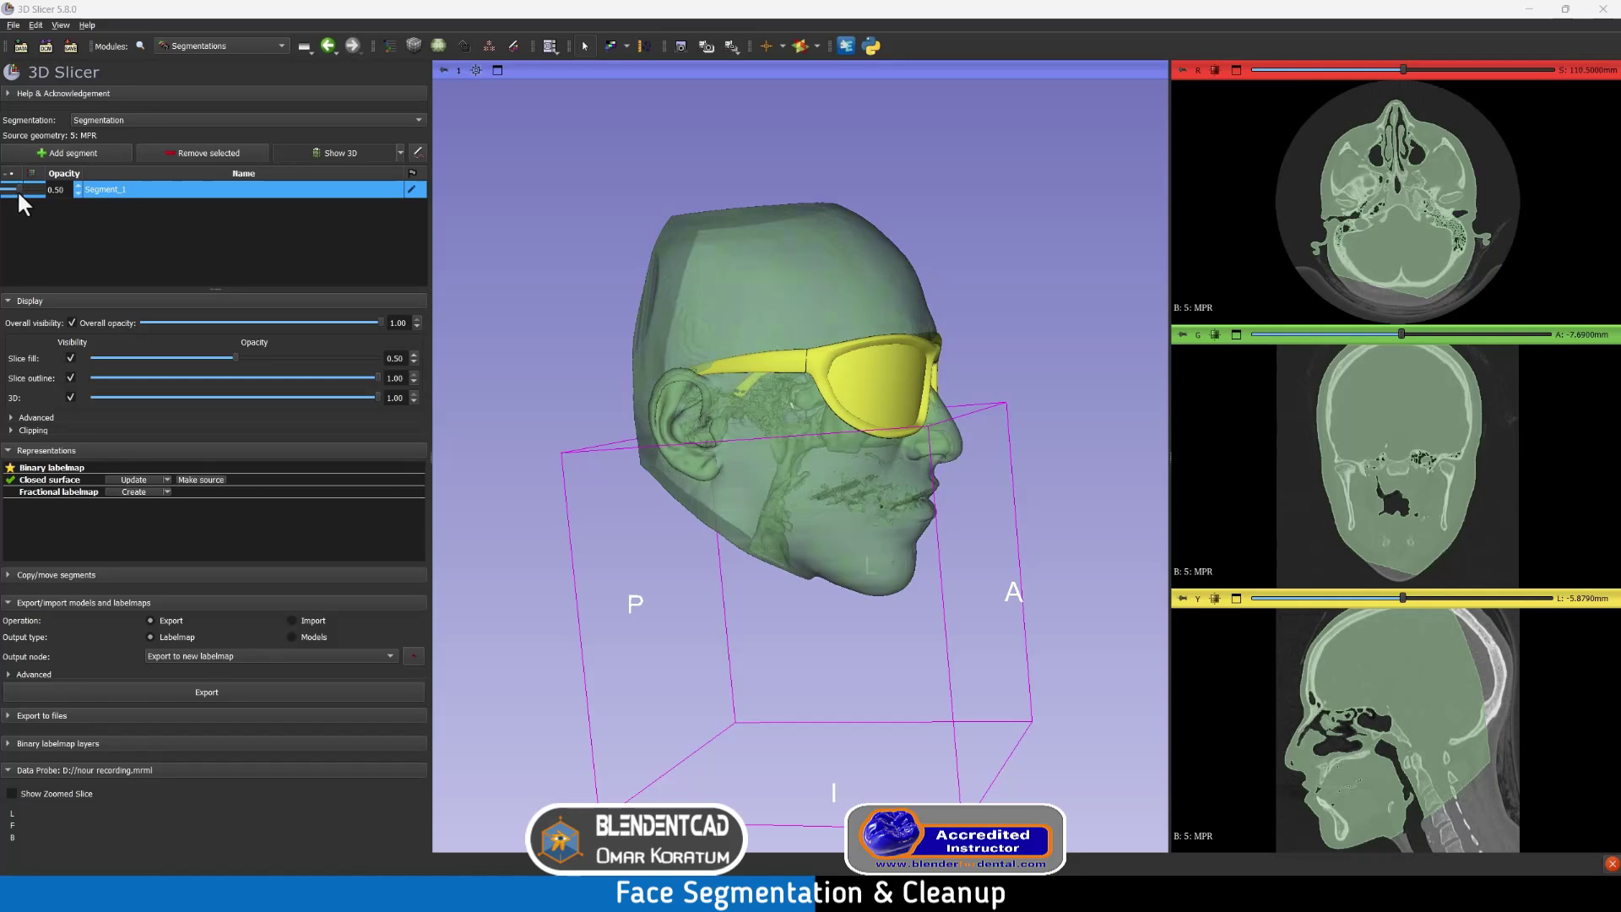
{"action": "scroll", "coordinate": [688, 240], "scroll_direction": "up", "scroll_amount": 5}
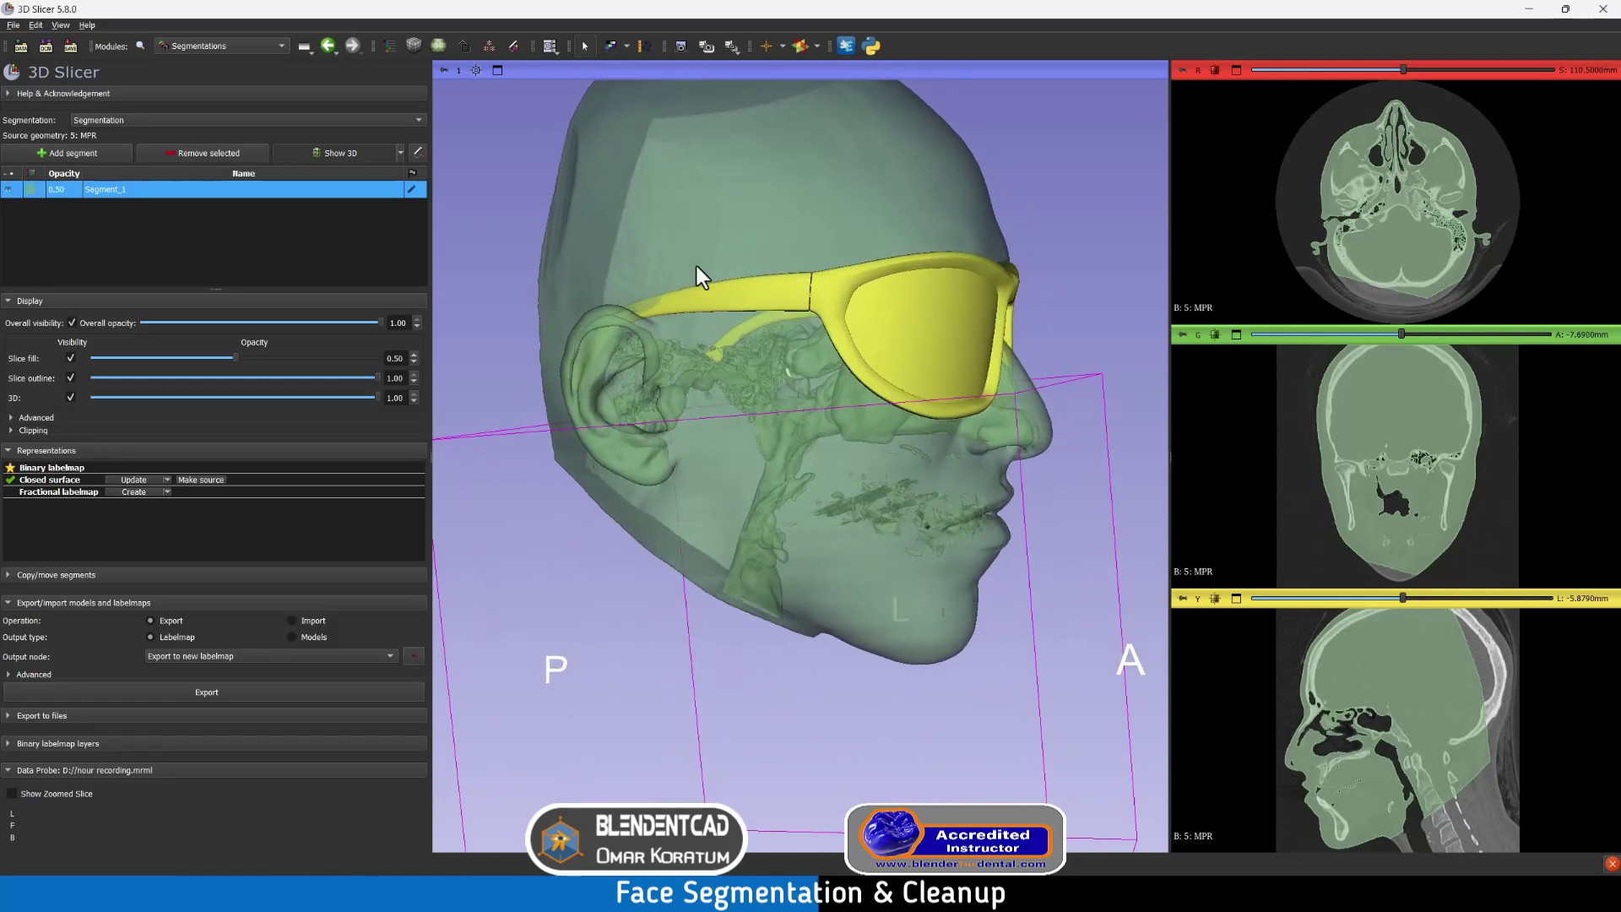
{"action": "left_click_drag", "start_coordinate": [1107, 478], "coordinate": [923, 480]}
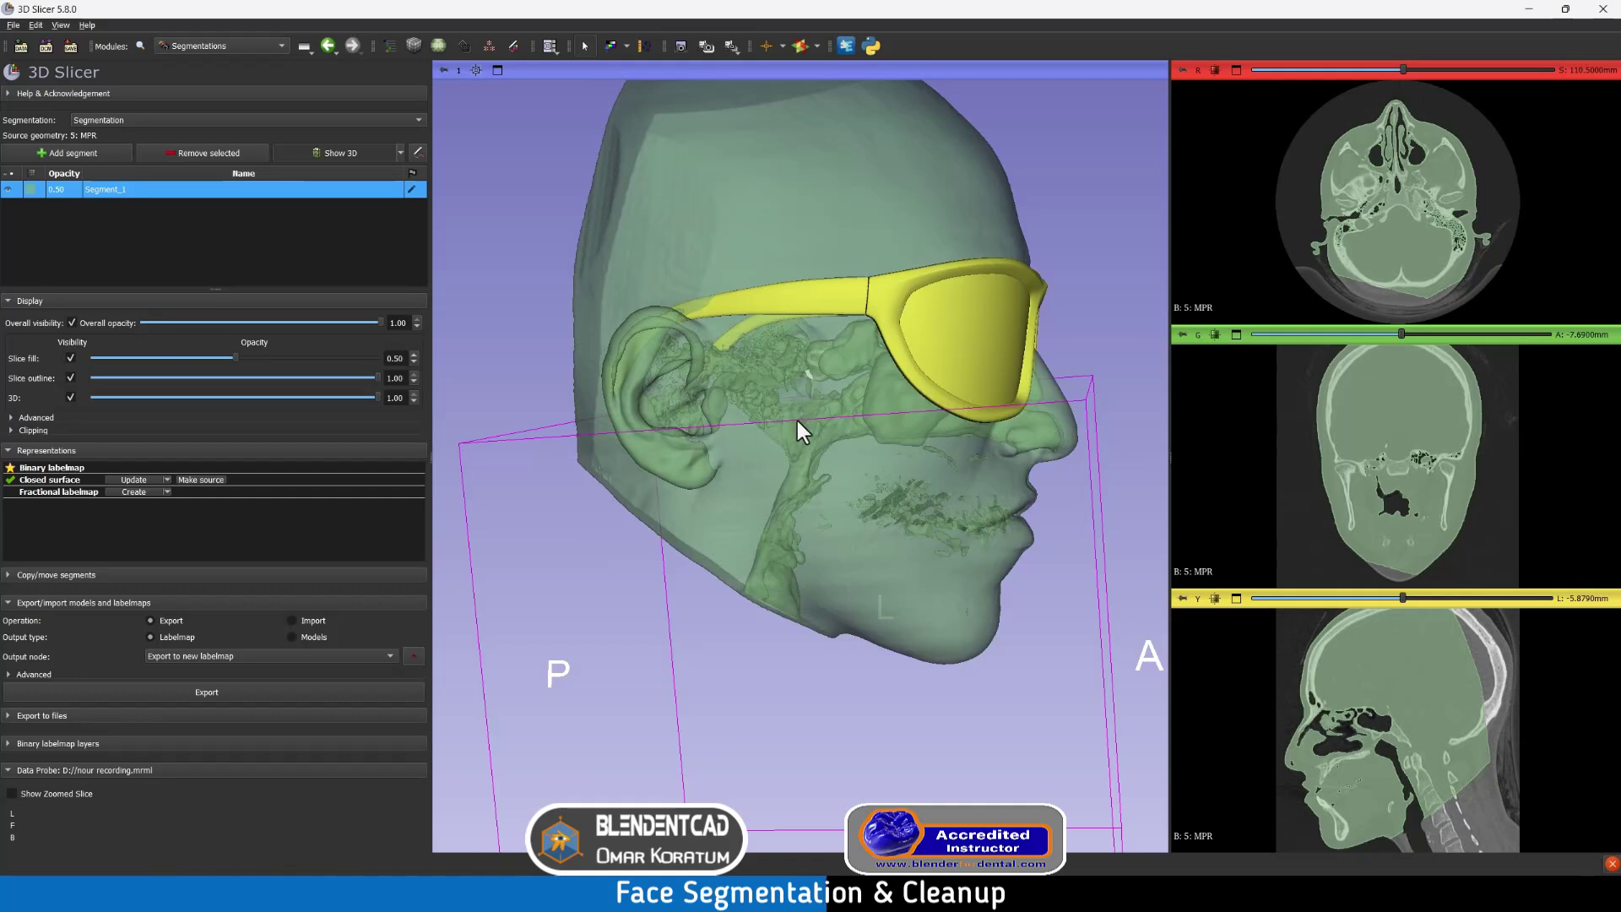
Step: Restore Segment_1's opacity to 1.00 and return to the Segment Editor module
{"action": "double_click", "coordinate": [53, 189]}
{"action": "left_click_drag", "start_coordinate": [26, 189], "coordinate": [47, 187]}
{"action": "left_click", "coordinate": [206, 49]}
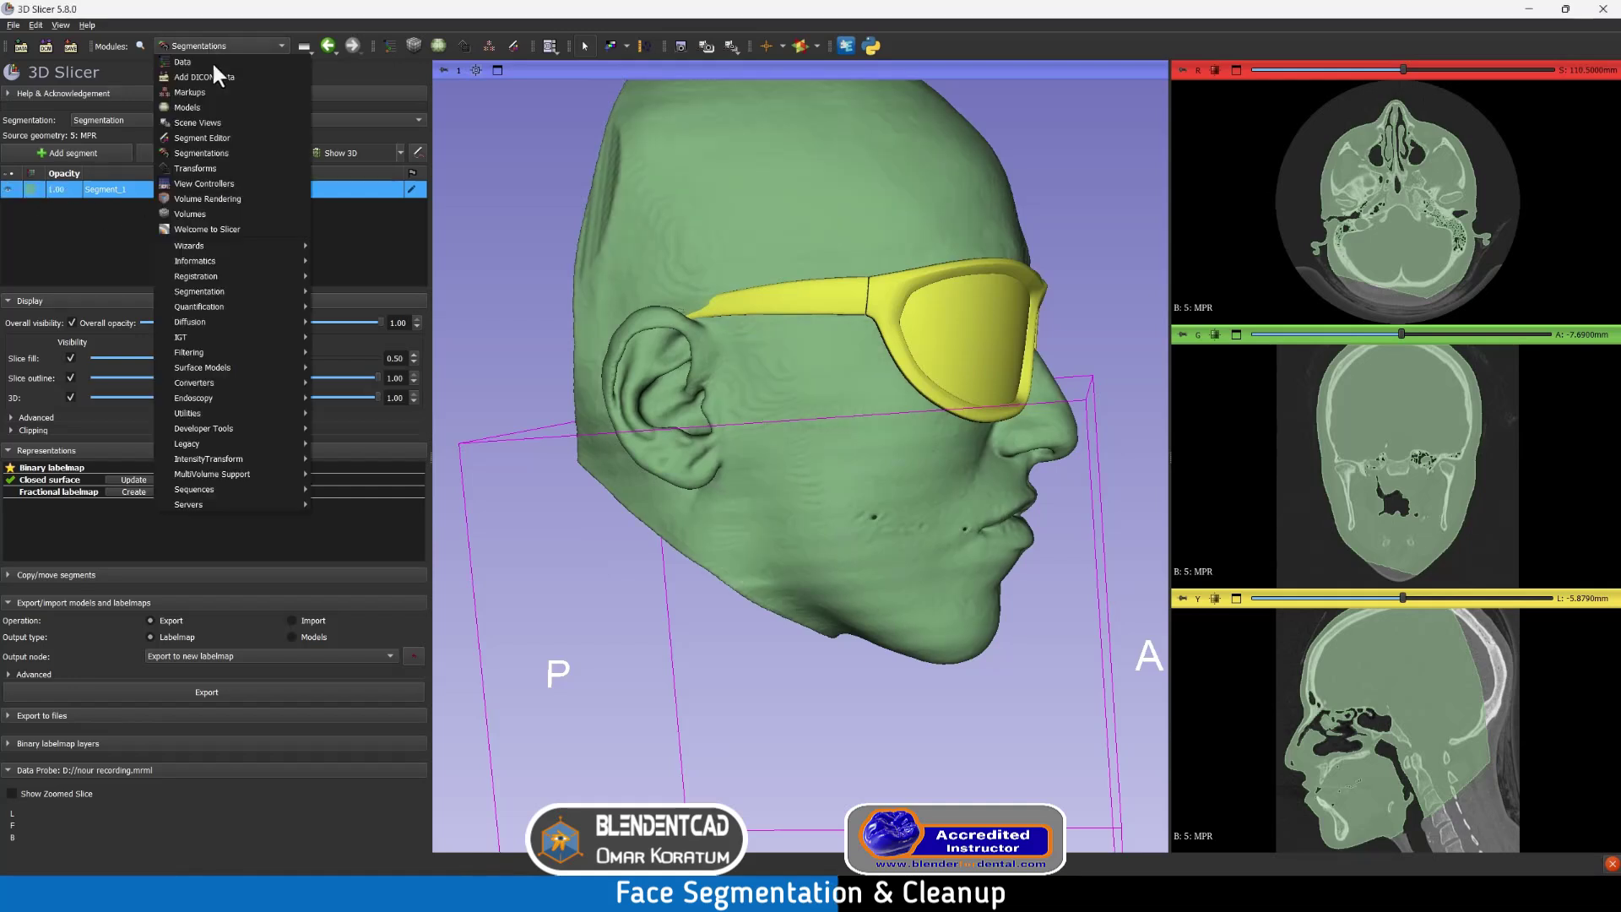
{"action": "left_click", "coordinate": [225, 139]}
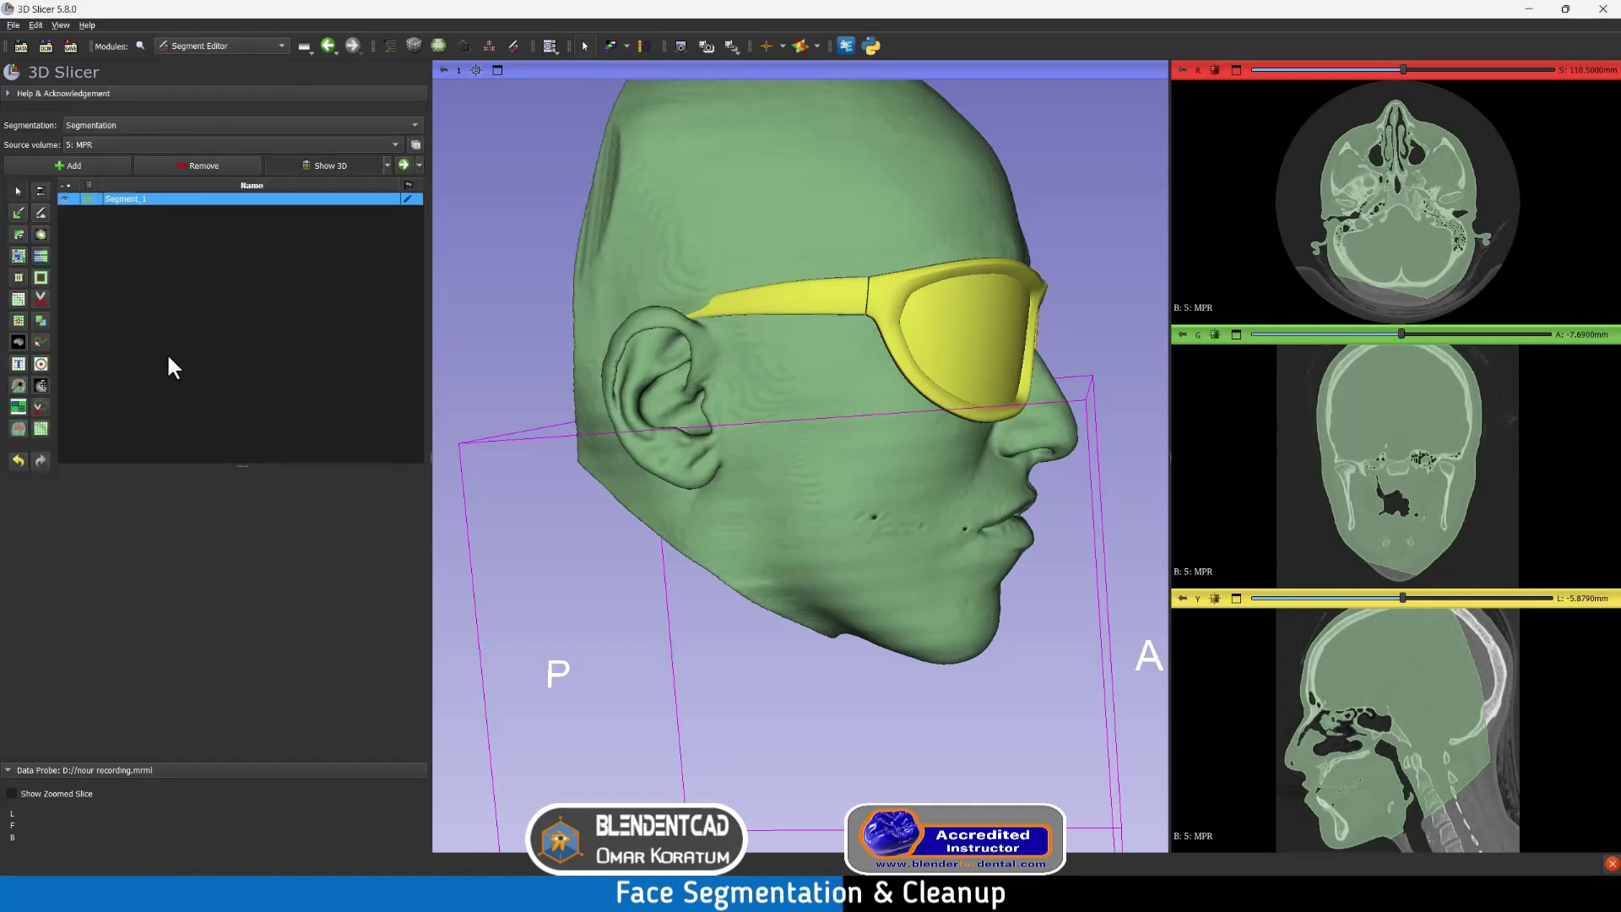
Step: Set up the Wrap Solidify effect for Segment_1 with the Outer surface region and Carve holes enabled
{"action": "left_click", "coordinate": [39, 428]}
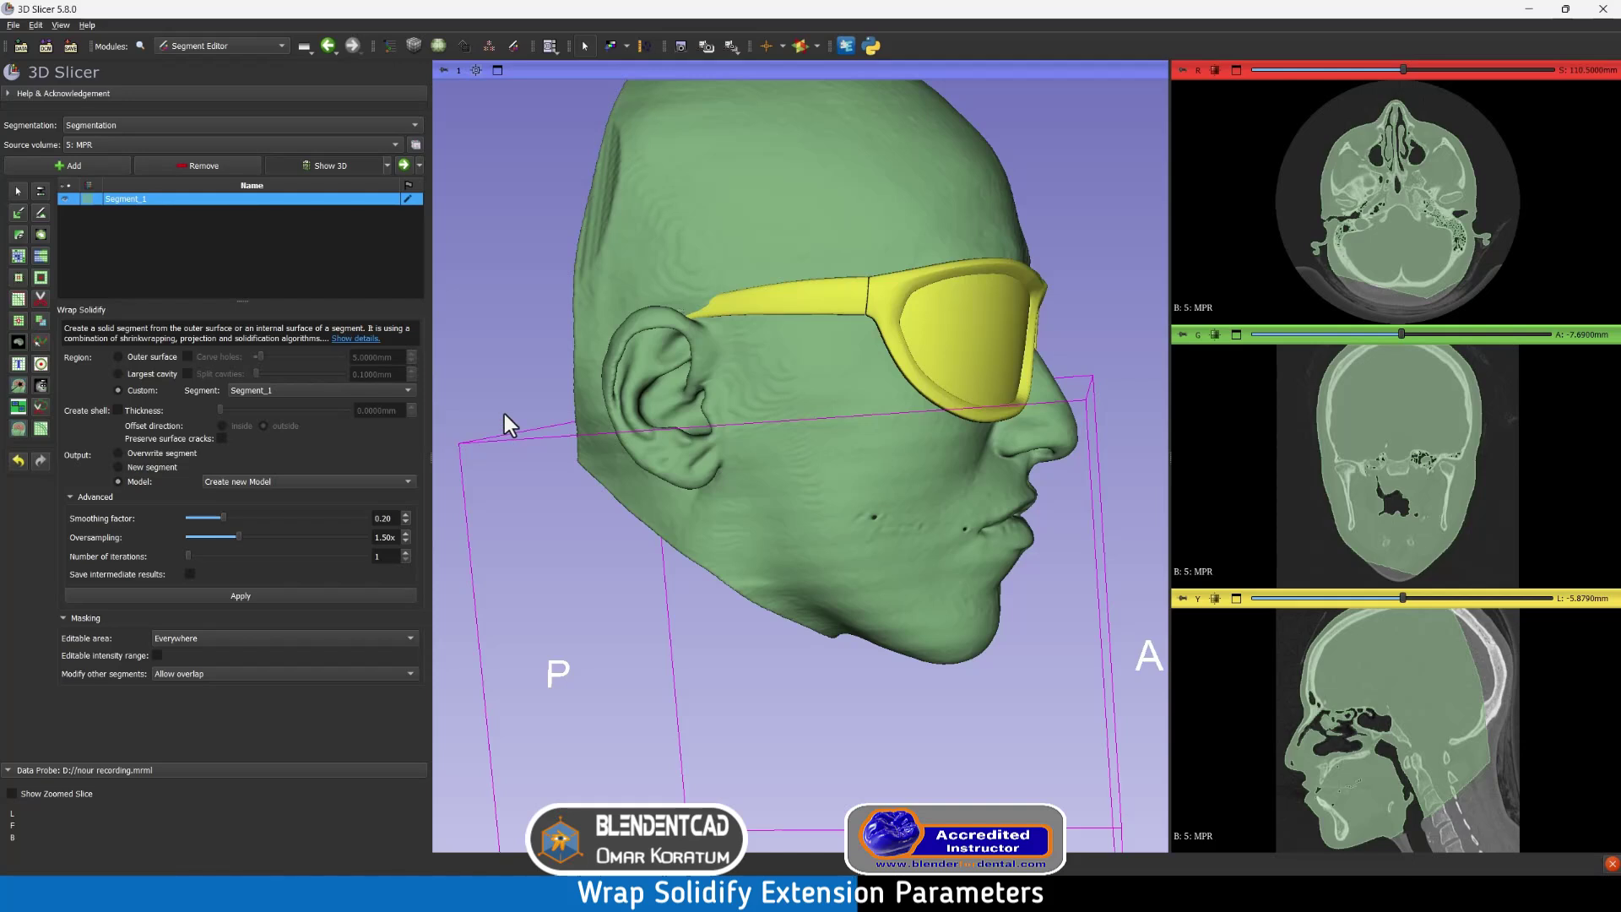
{"action": "left_click", "coordinate": [119, 357]}
{"action": "left_click", "coordinate": [186, 355]}
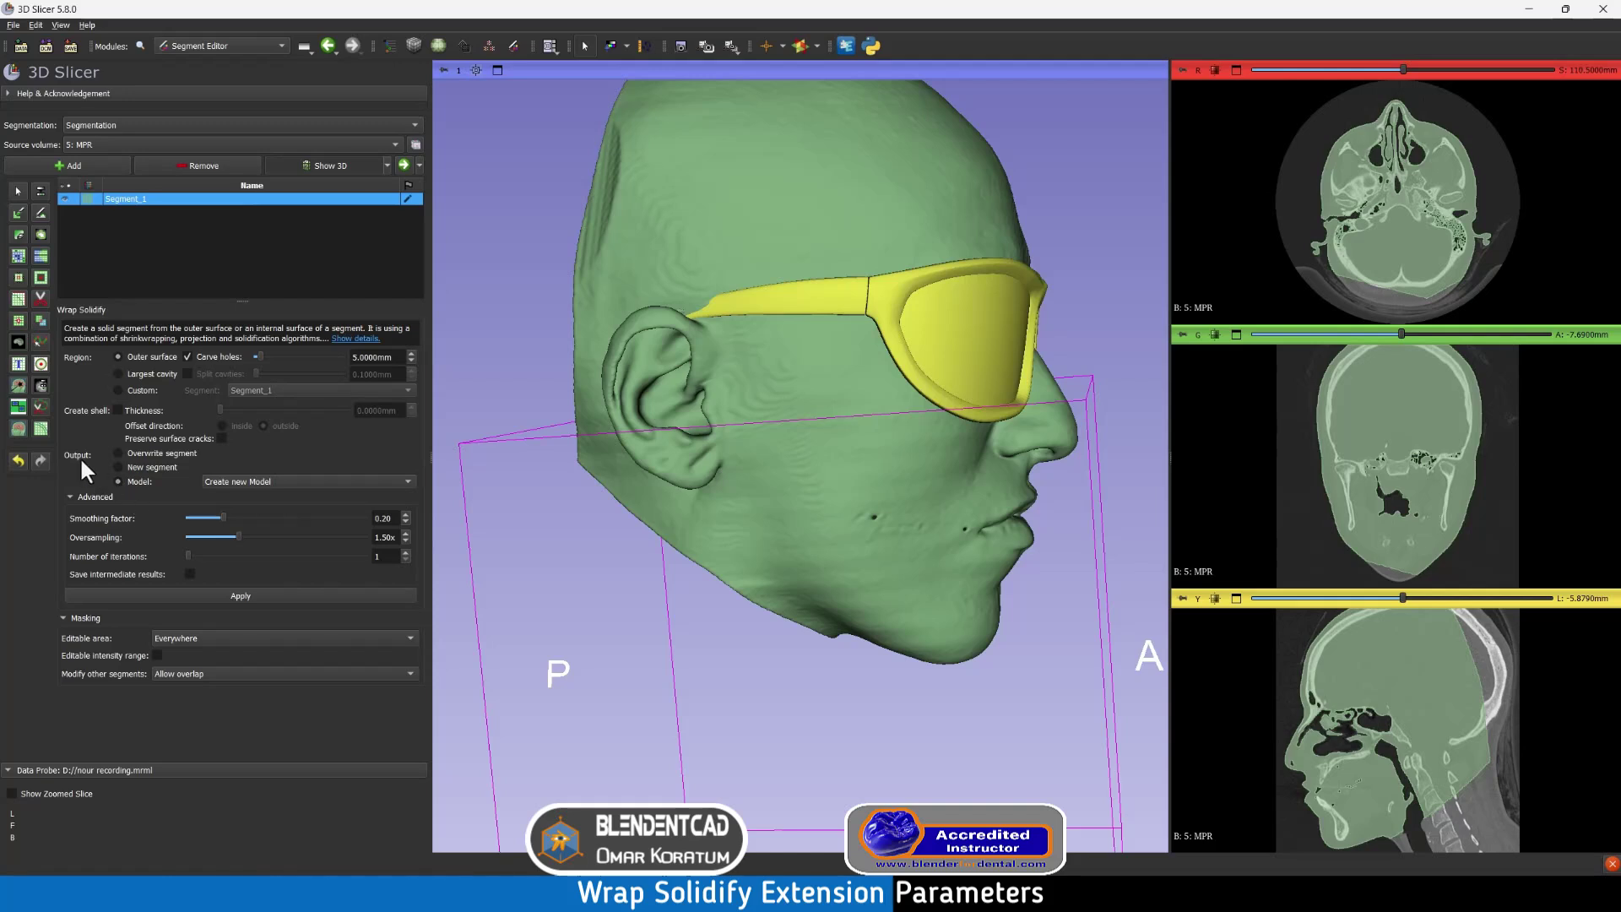
Step: Set the Wrap Solidify output to a new model named "original"
{"action": "left_click", "coordinate": [247, 482]}
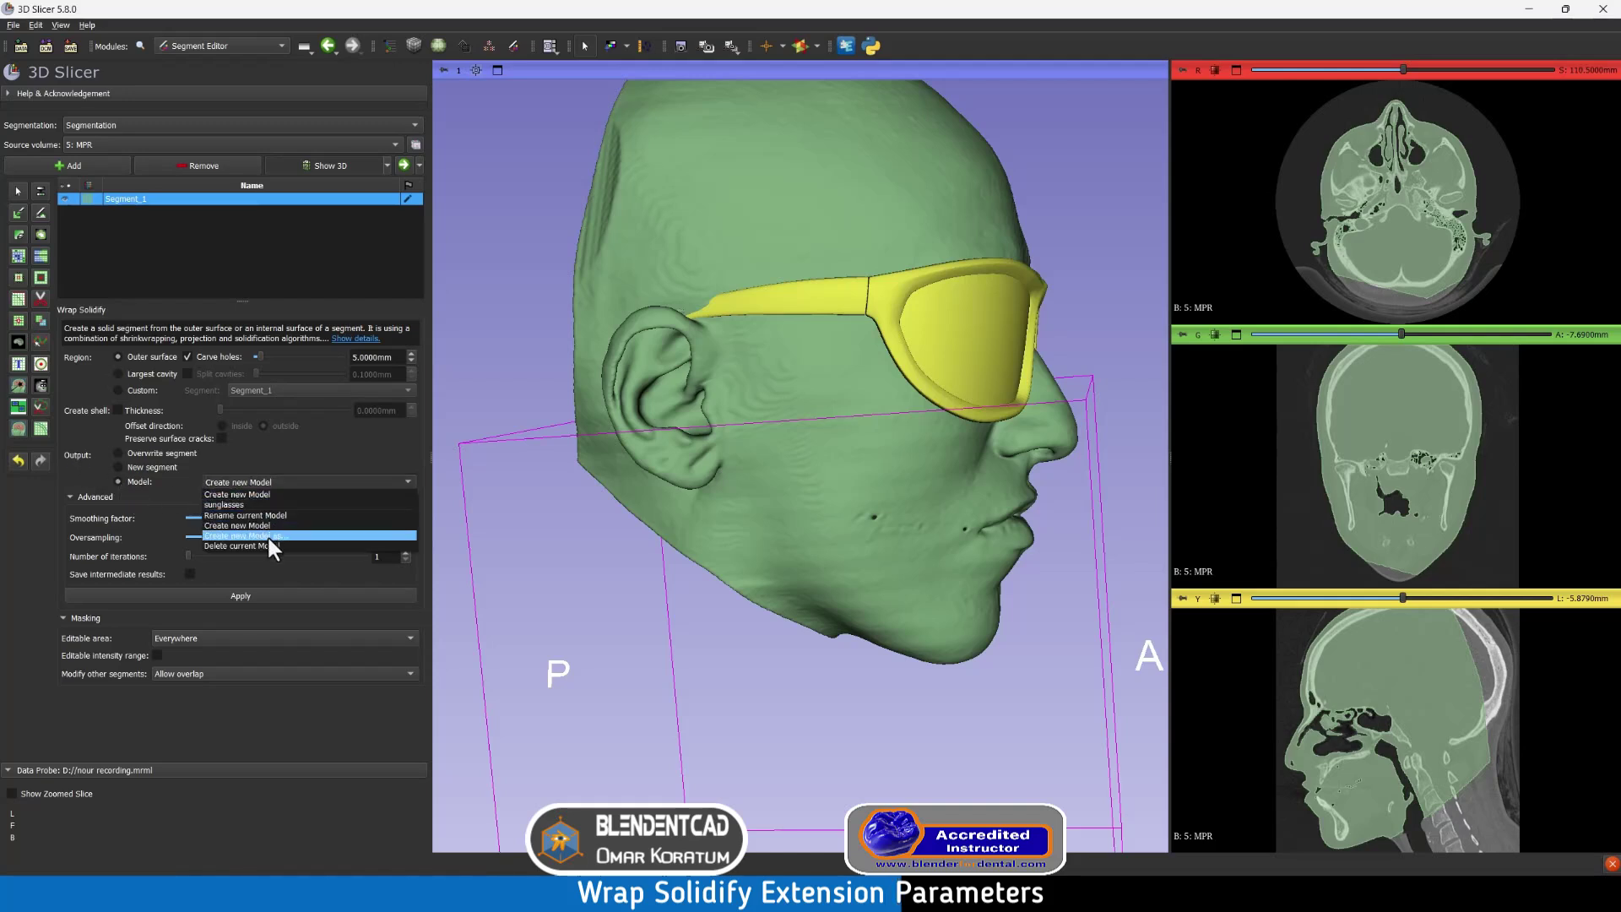
{"action": "left_click", "coordinate": [268, 539]}
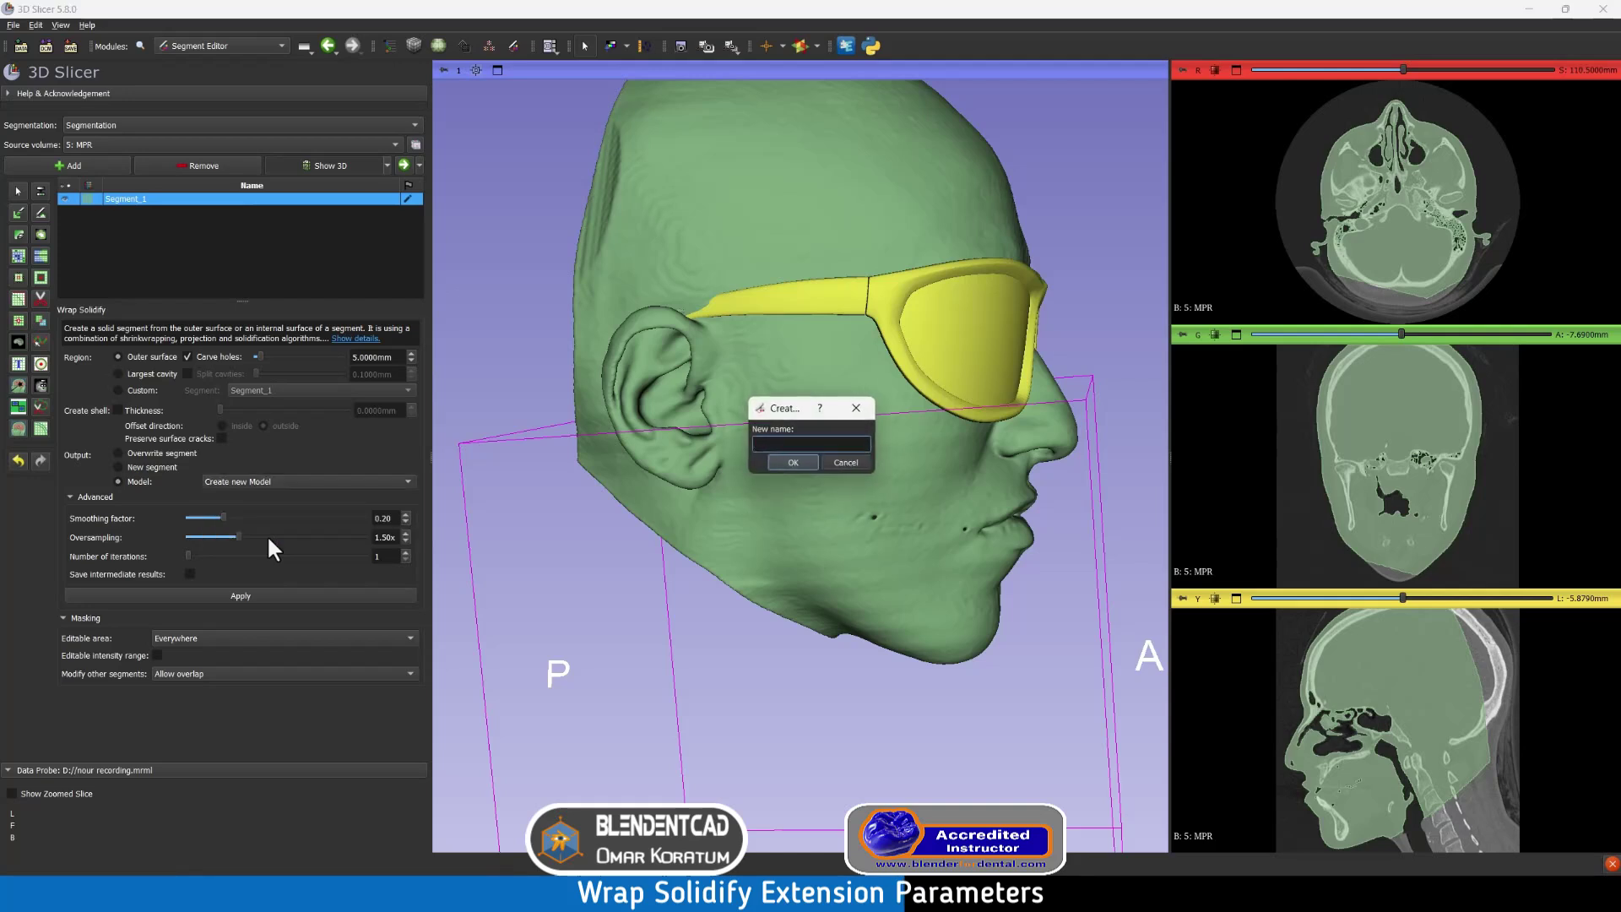
{"action": "type", "text": "original"}
{"action": "left_click", "coordinate": [790, 459]}
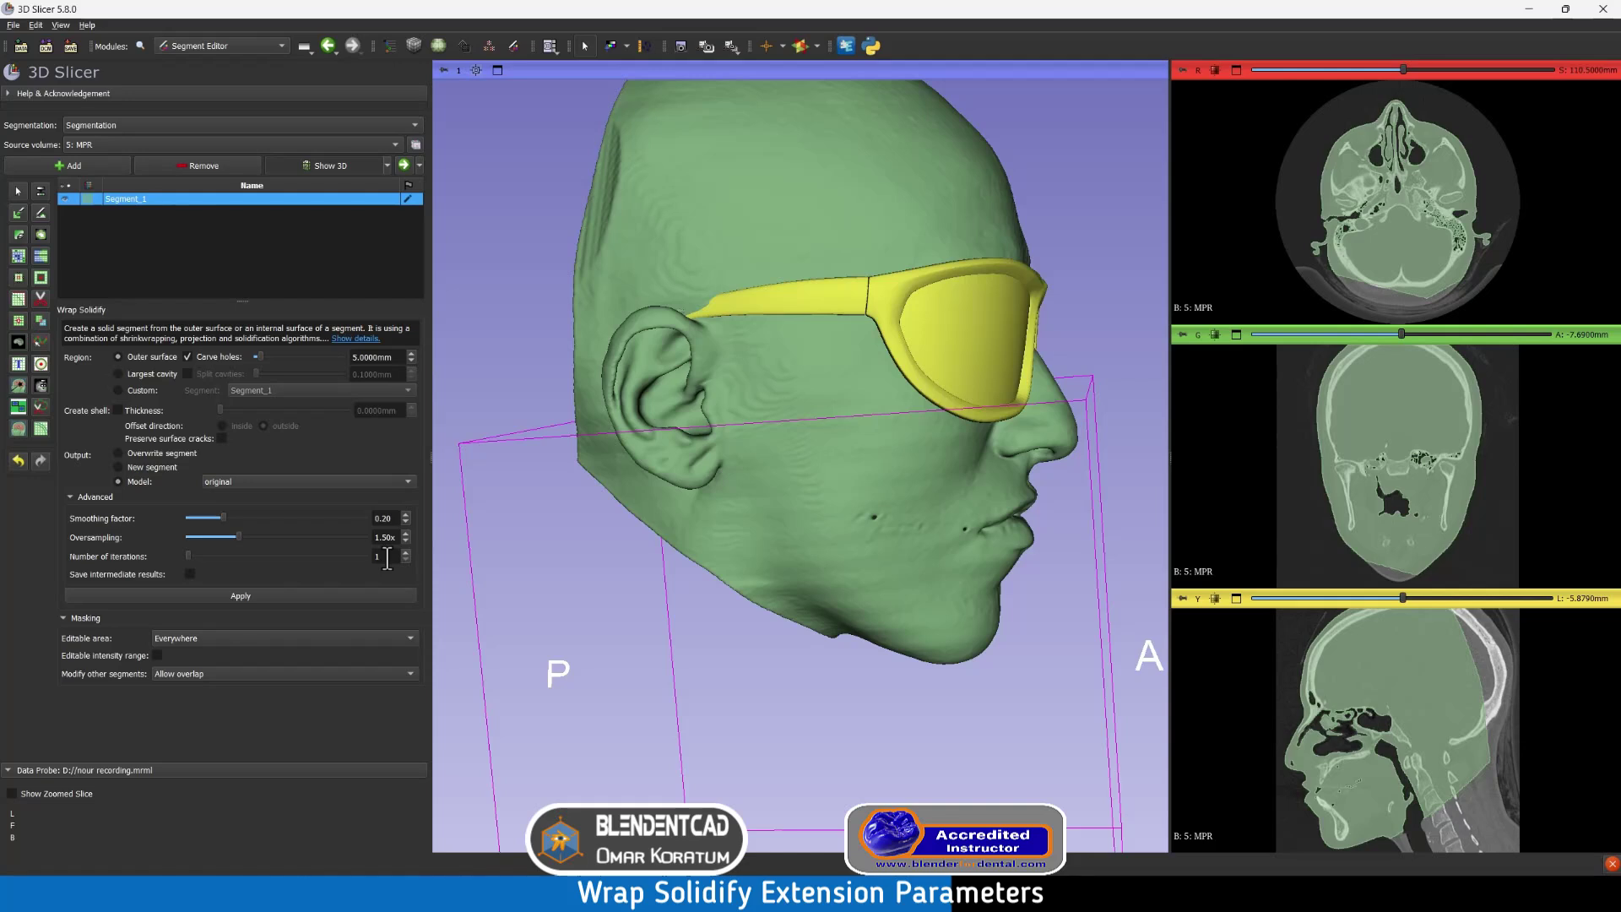
Step: Apply Wrap Solidify and hide Segment_1 so that only the solidified head model is shown with the sunglasses
{"action": "left_click_drag", "start_coordinate": [473, 524], "coordinate": [838, 498]}
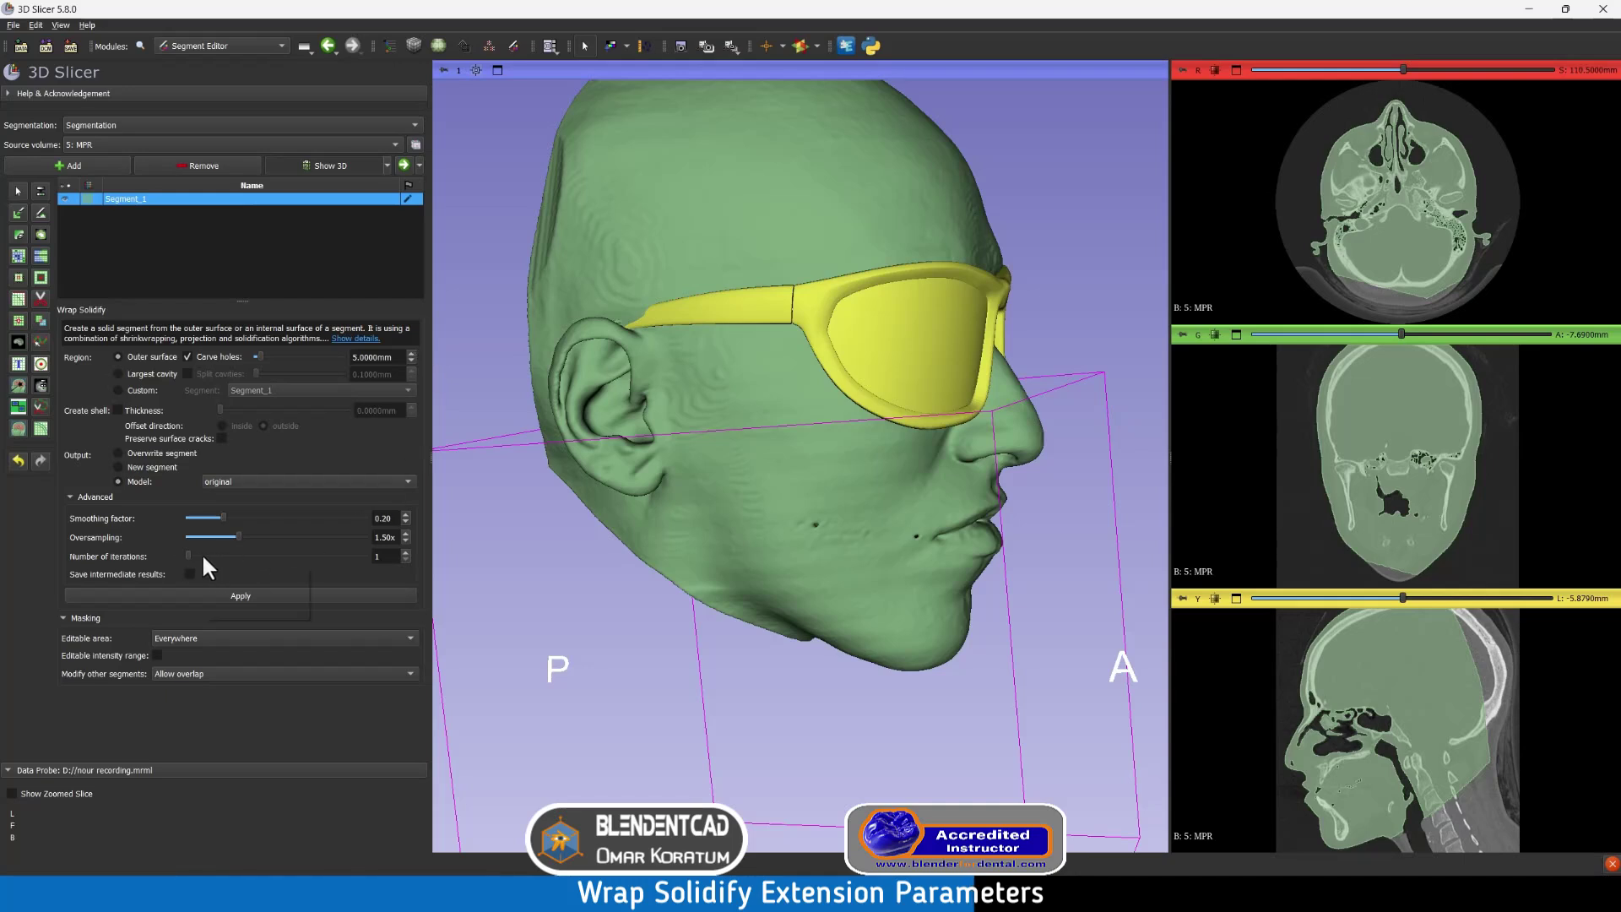
{"action": "mouse_move", "coordinate": [202, 555]}
{"action": "left_click", "coordinate": [242, 595]}
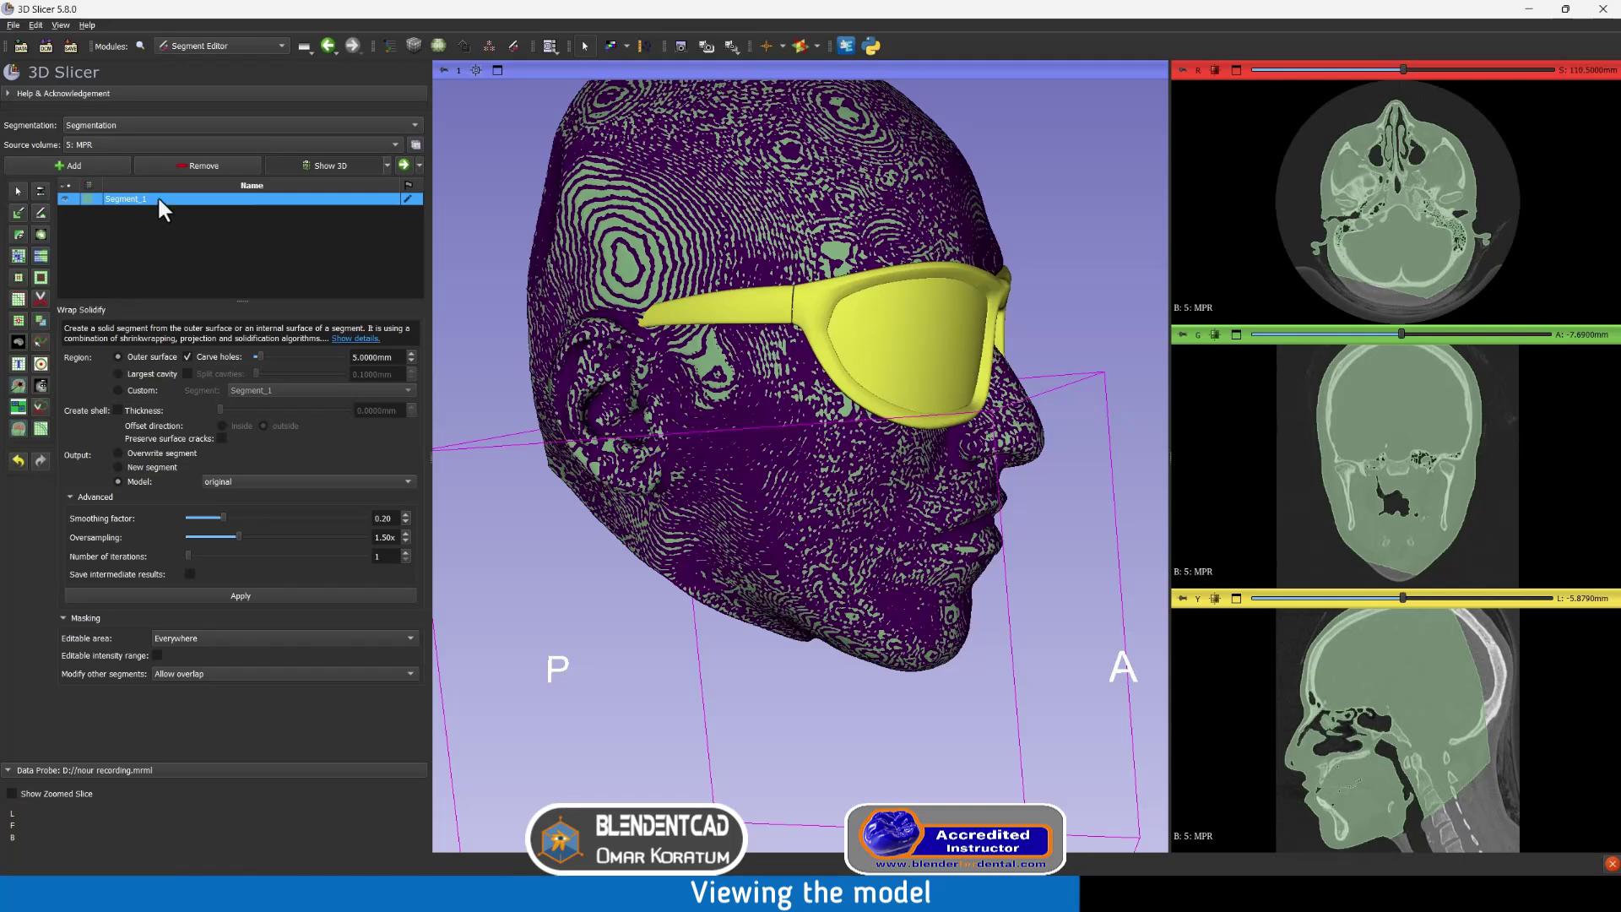
{"action": "left_click", "coordinate": [64, 198]}
{"action": "left_click_drag", "start_coordinate": [531, 276], "coordinate": [685, 297]}
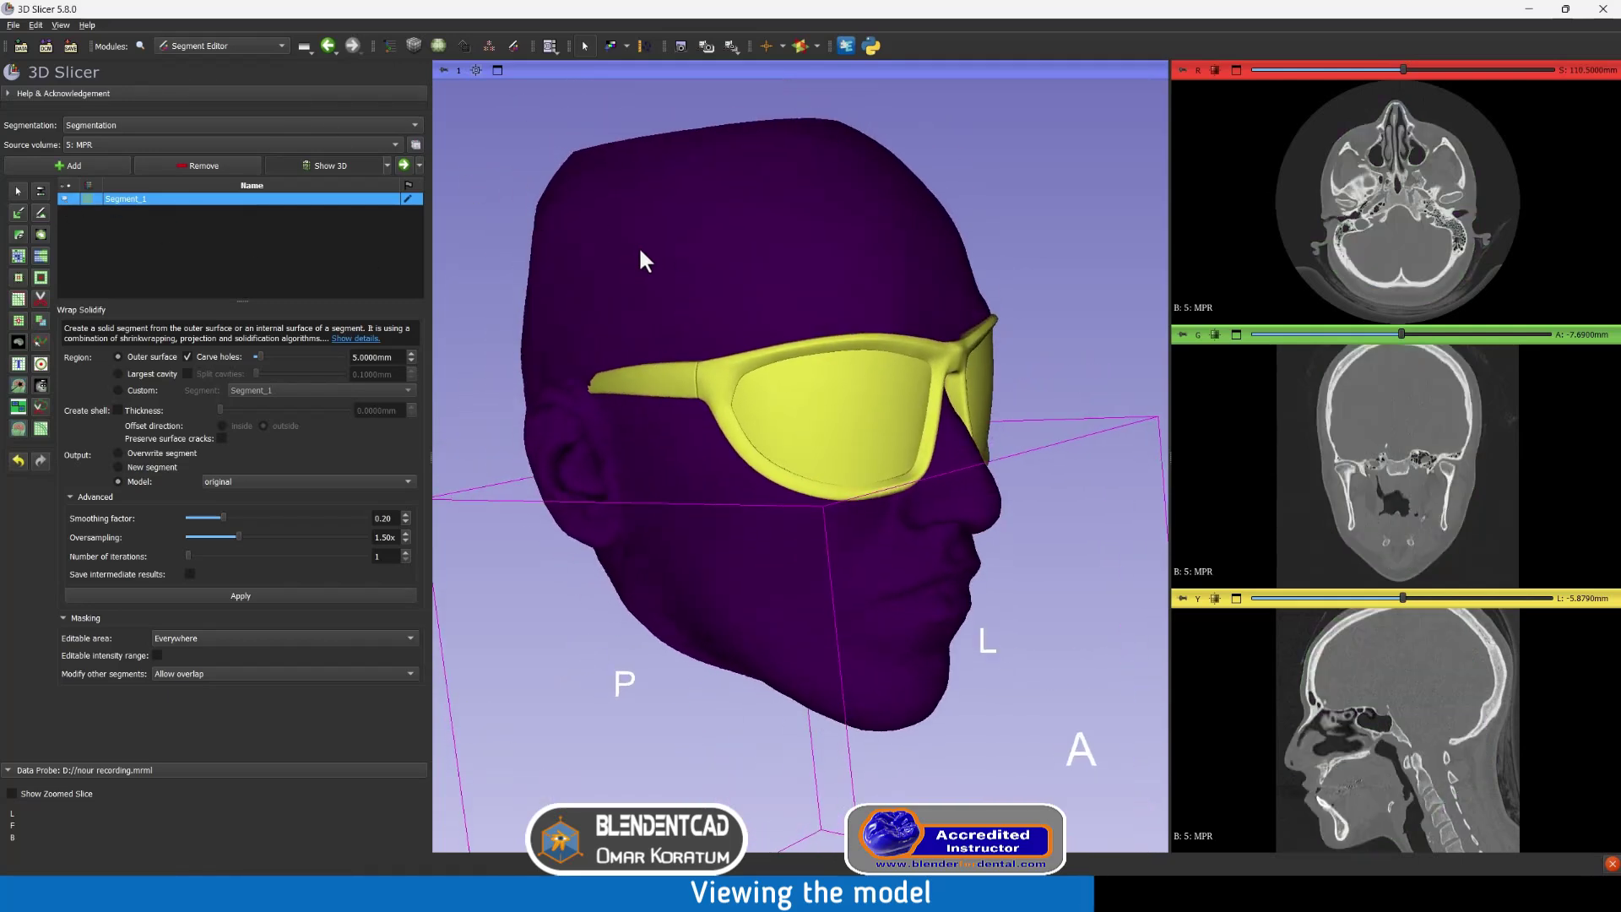
Step: In the Models module, select the "original" model and check it by switching its visibility off and on again
{"action": "left_click", "coordinate": [229, 46]}
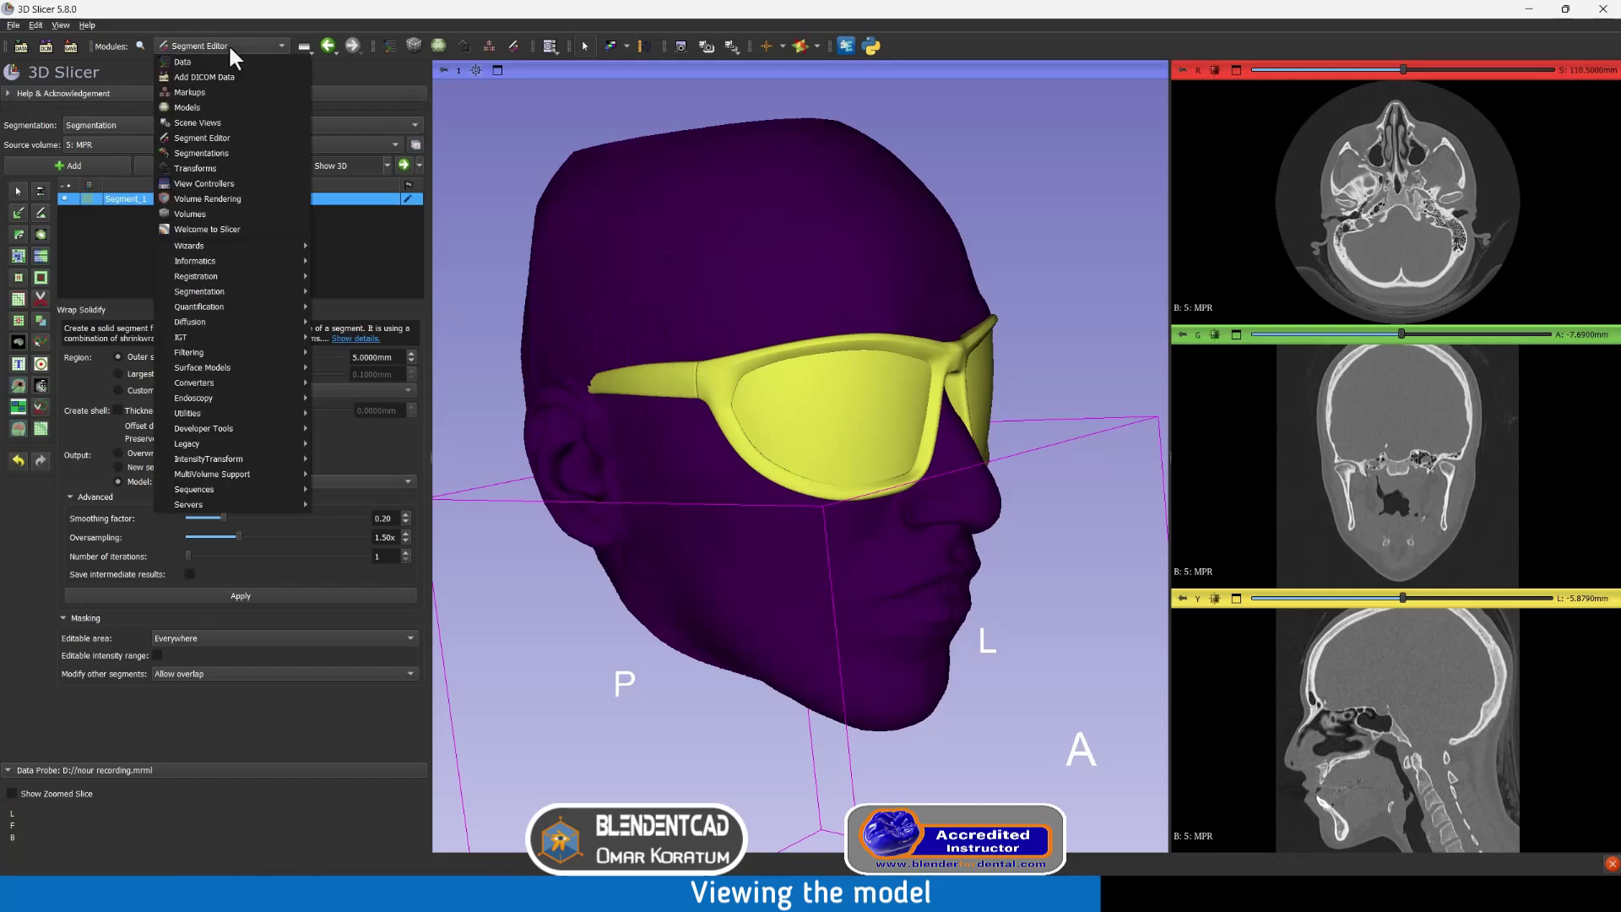
{"action": "left_click", "coordinate": [216, 106]}
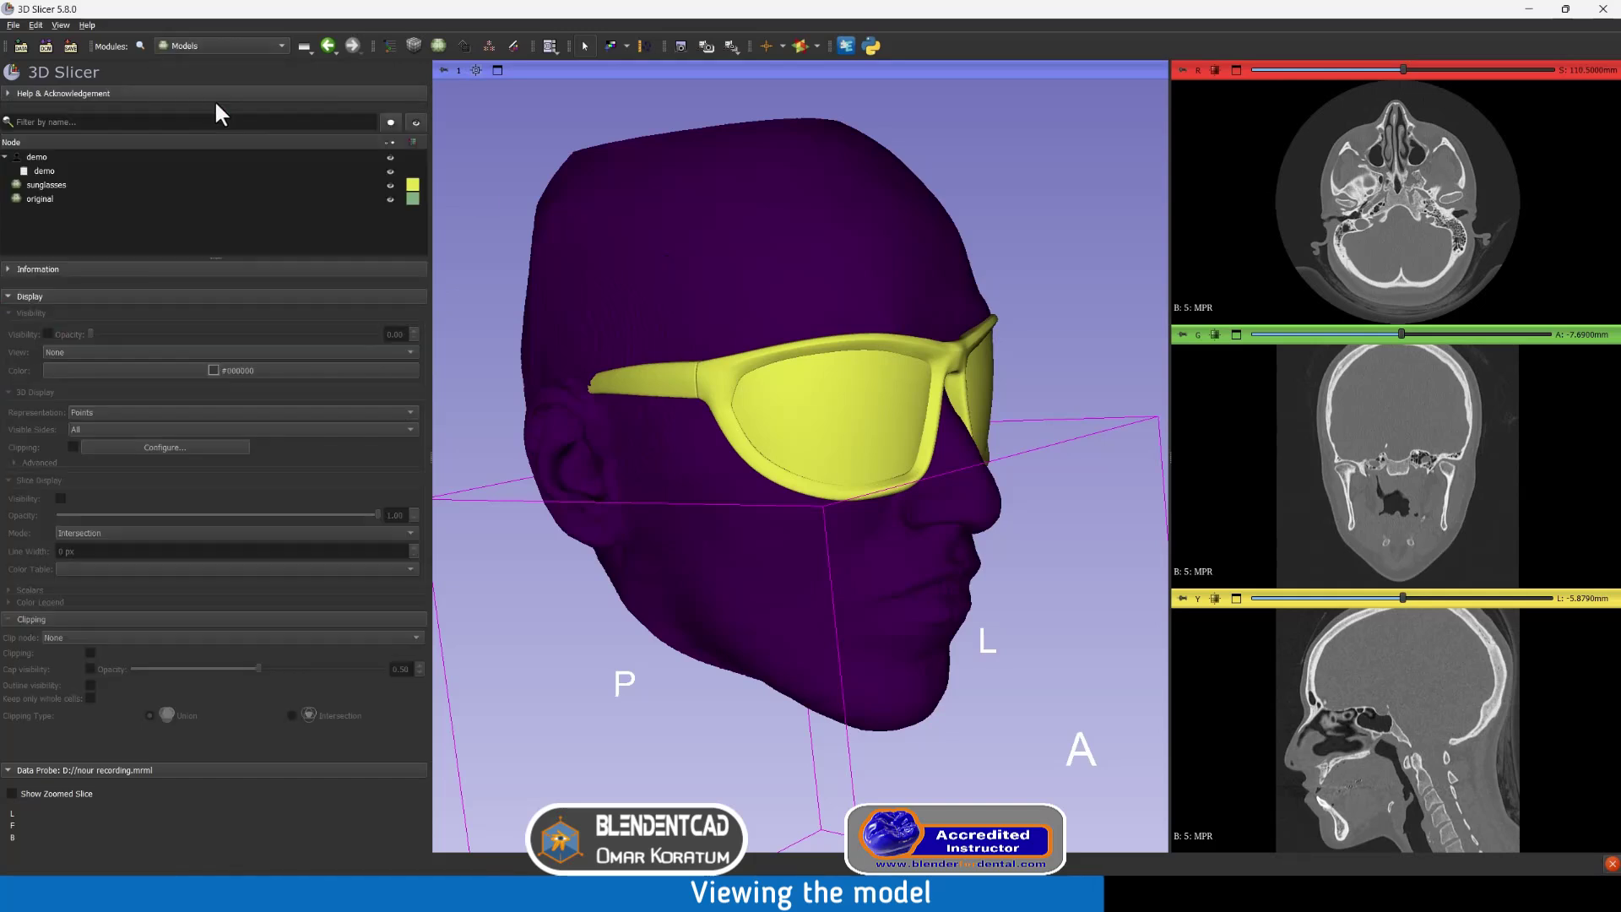
{"action": "left_click", "coordinate": [48, 200]}
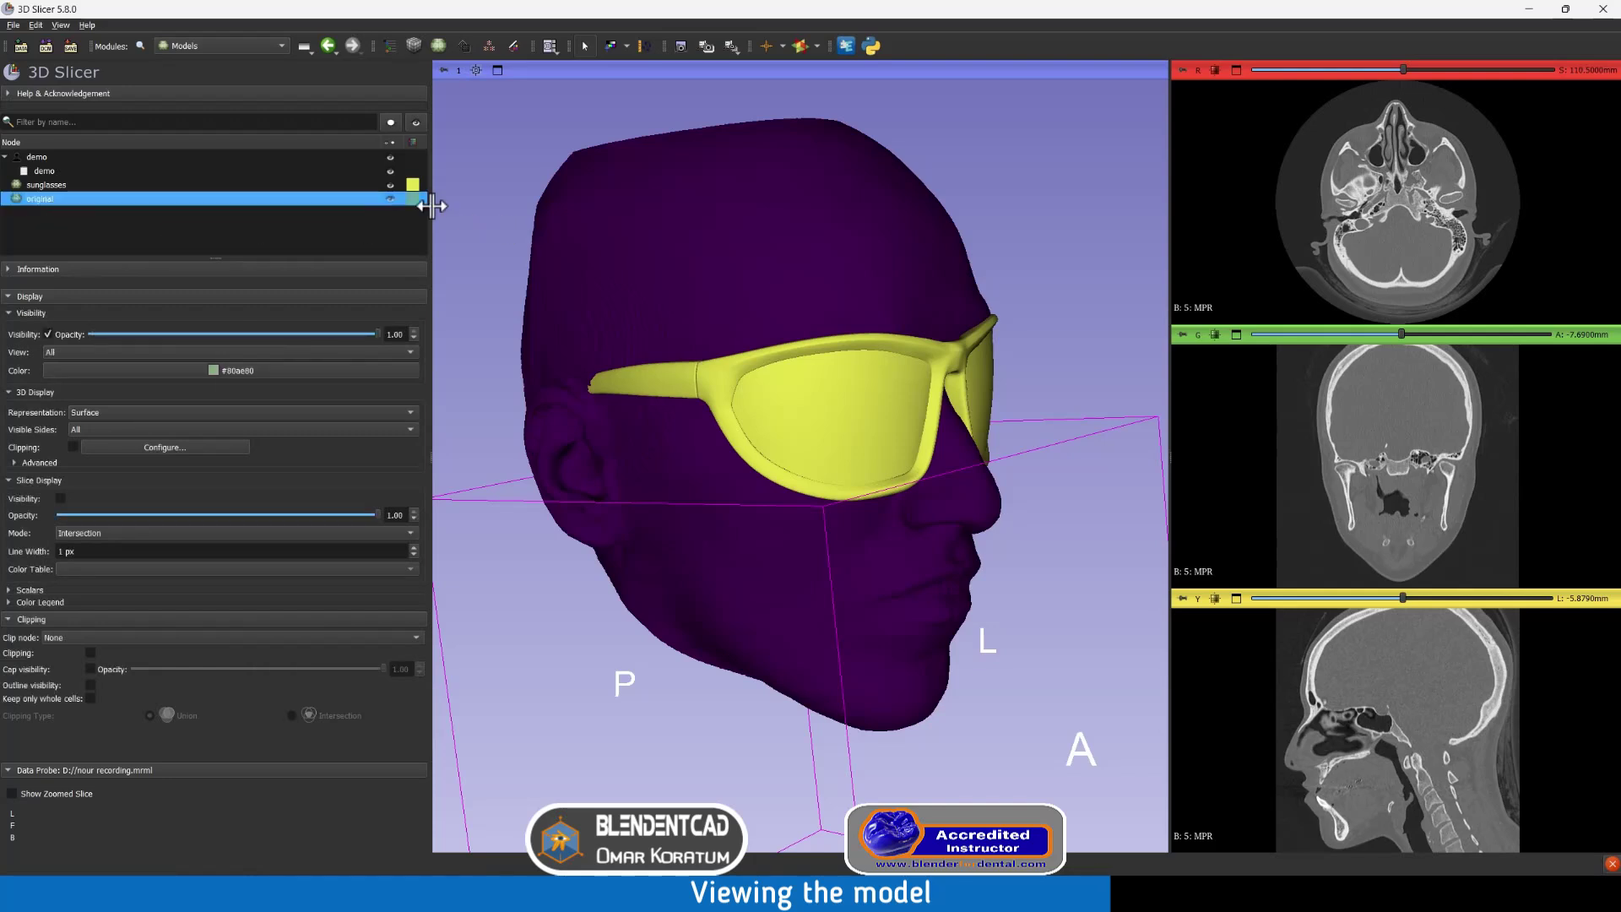
{"action": "left_click", "coordinate": [390, 199]}
{"action": "left_click", "coordinate": [389, 199]}
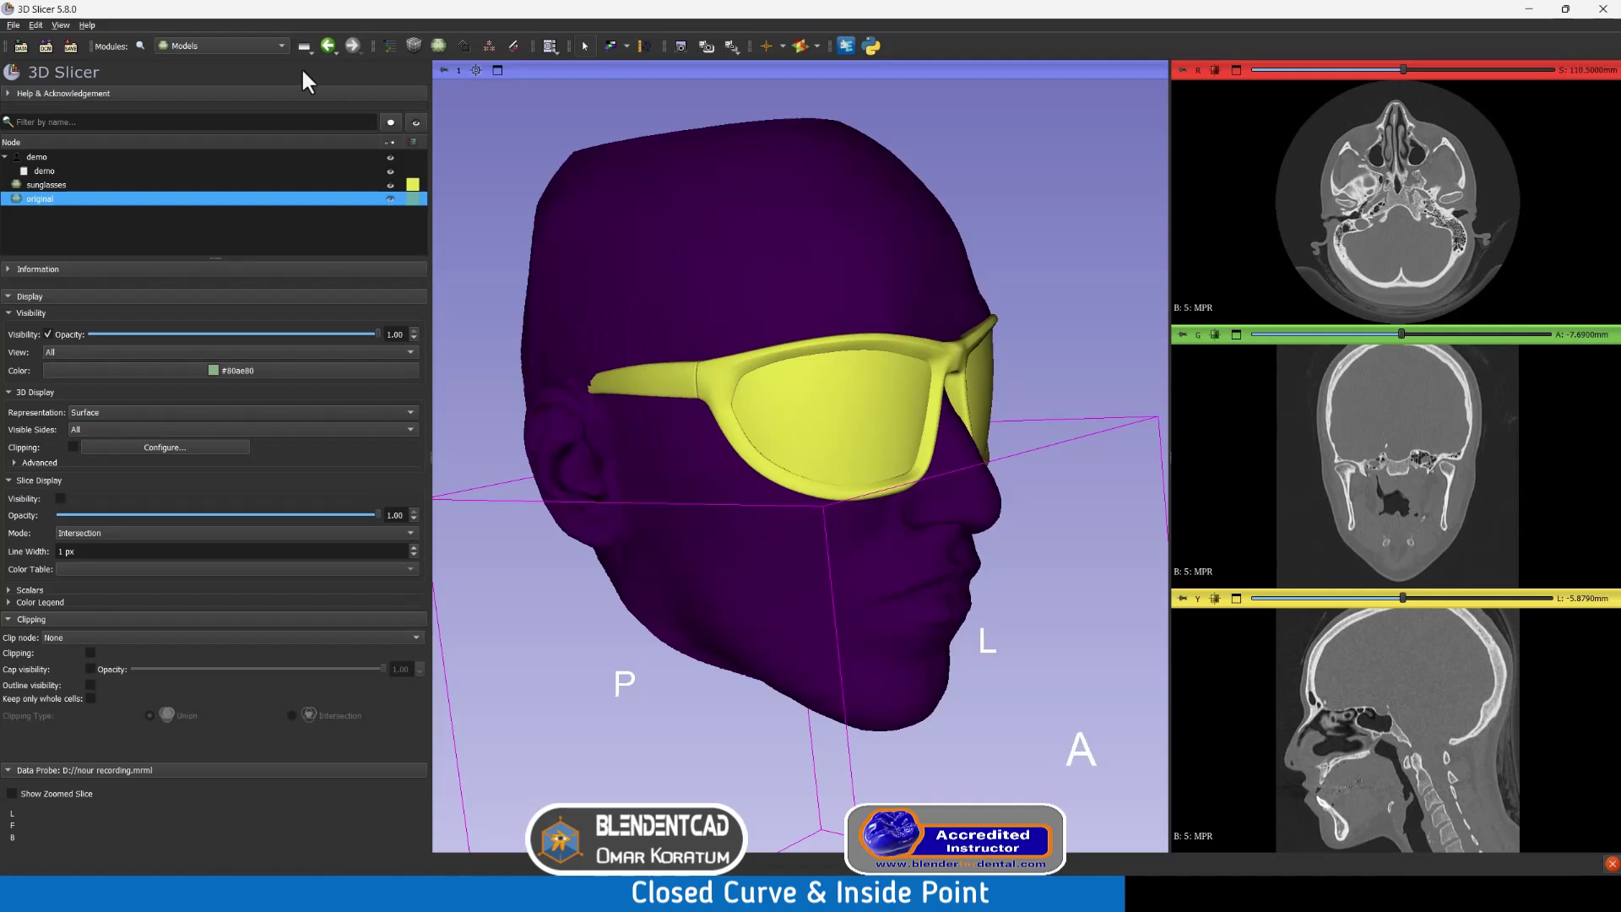
Step: In the Markups module, create a point list and place one point on the cheek below the sunglasses
{"action": "left_click", "coordinate": [223, 47]}
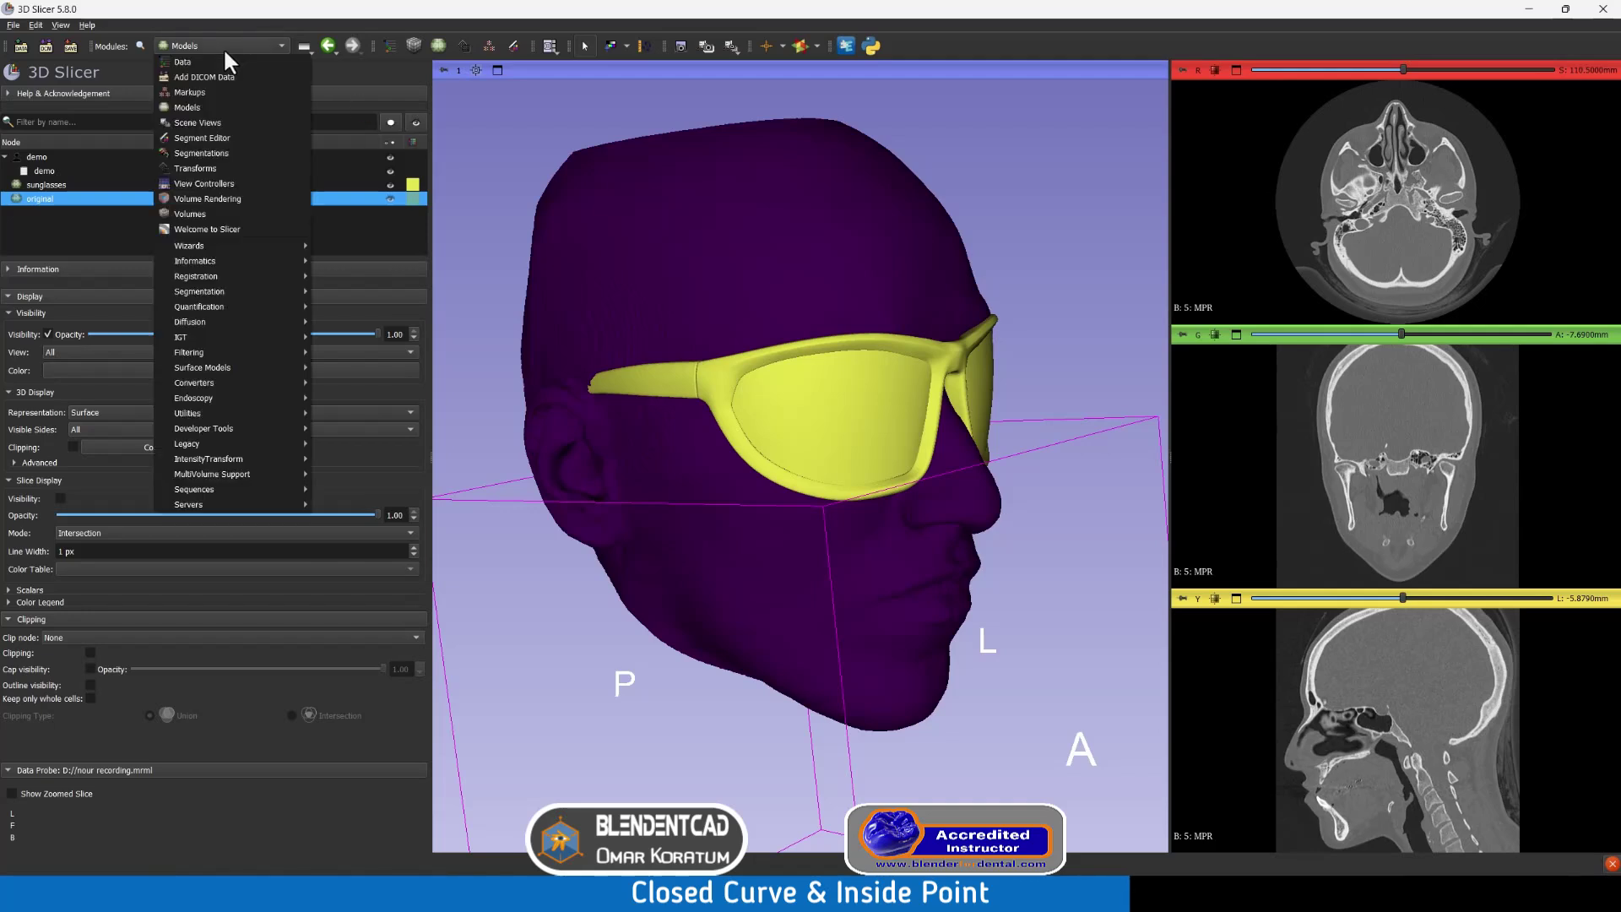
{"action": "left_click", "coordinate": [203, 93]}
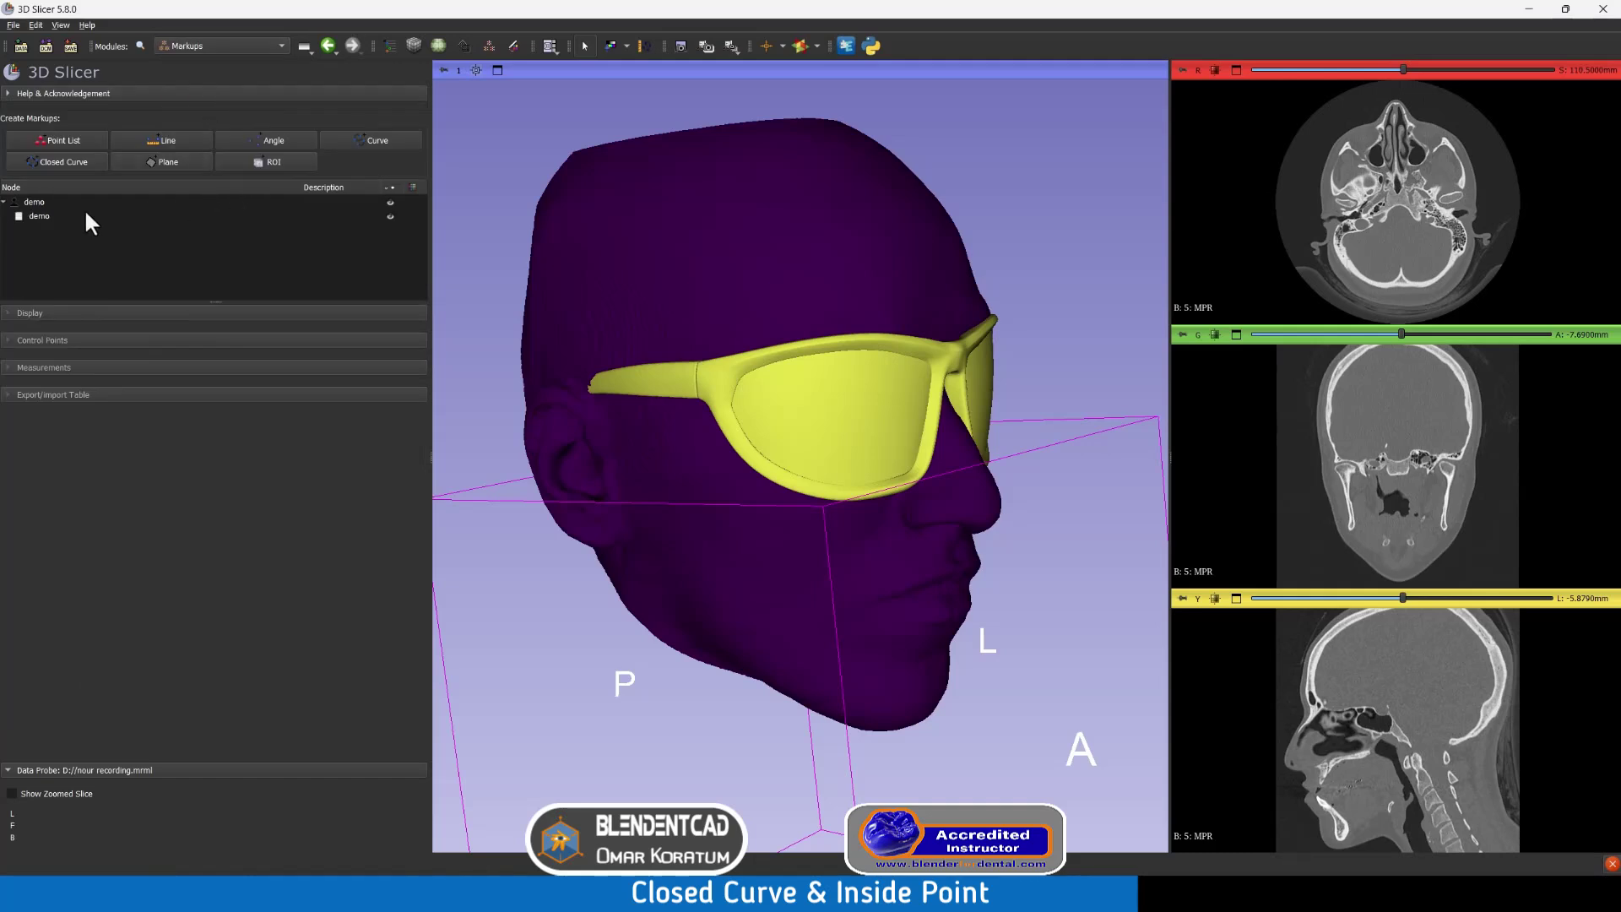
{"action": "left_click", "coordinate": [52, 139]}
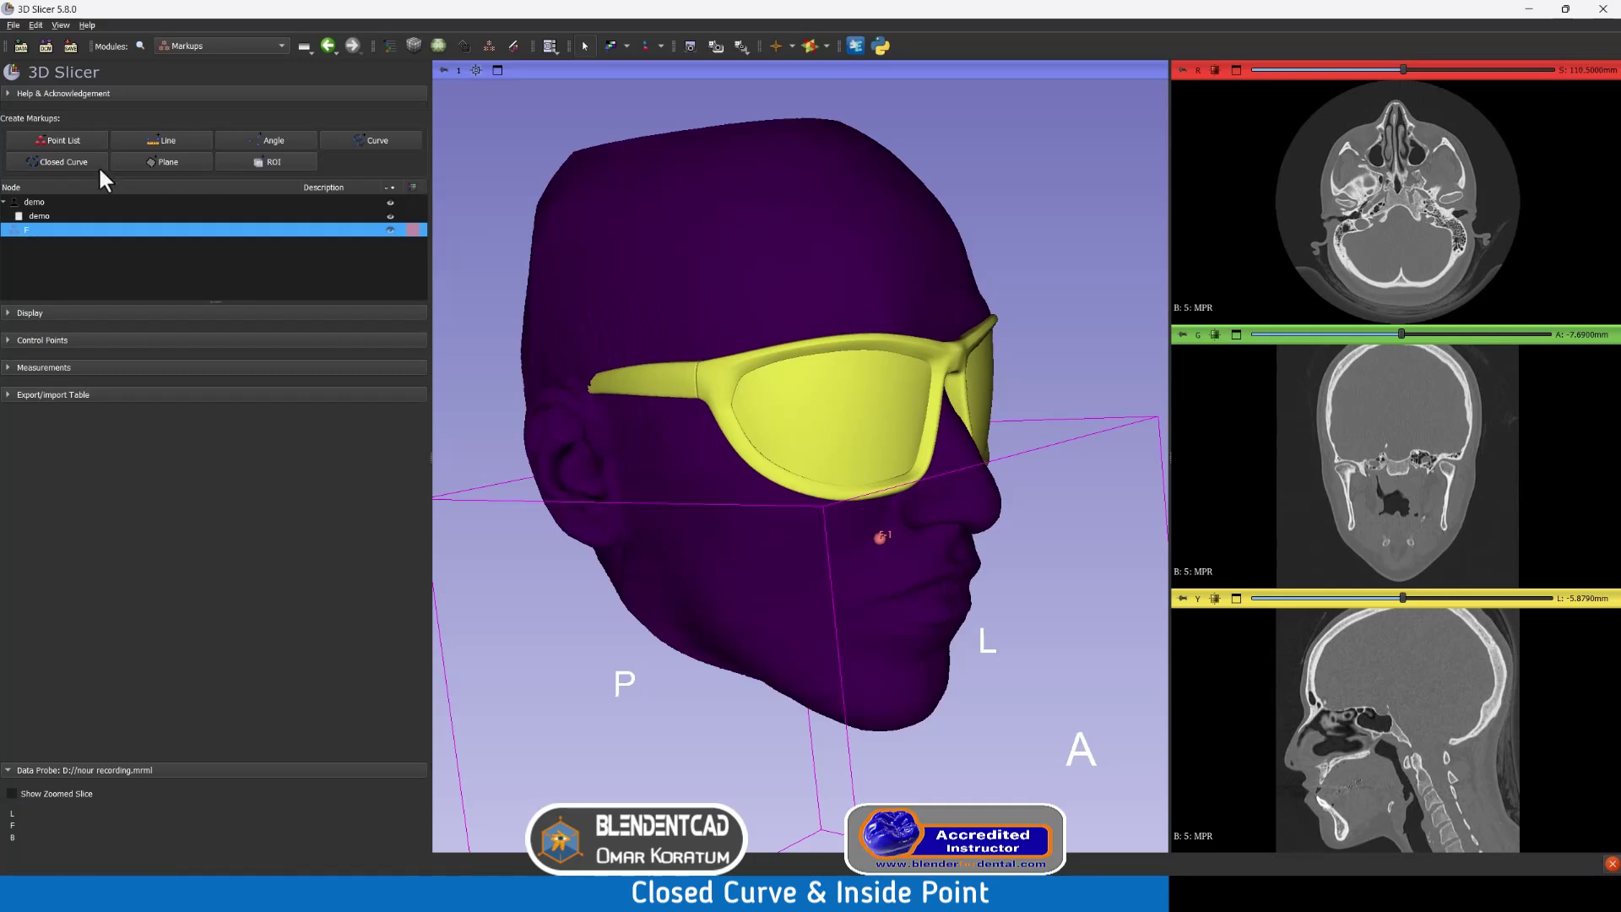
Step: Start a closed curve on the head model with five points from the temple across the forehead above the sunglasses
{"action": "left_click", "coordinate": [61, 162]}
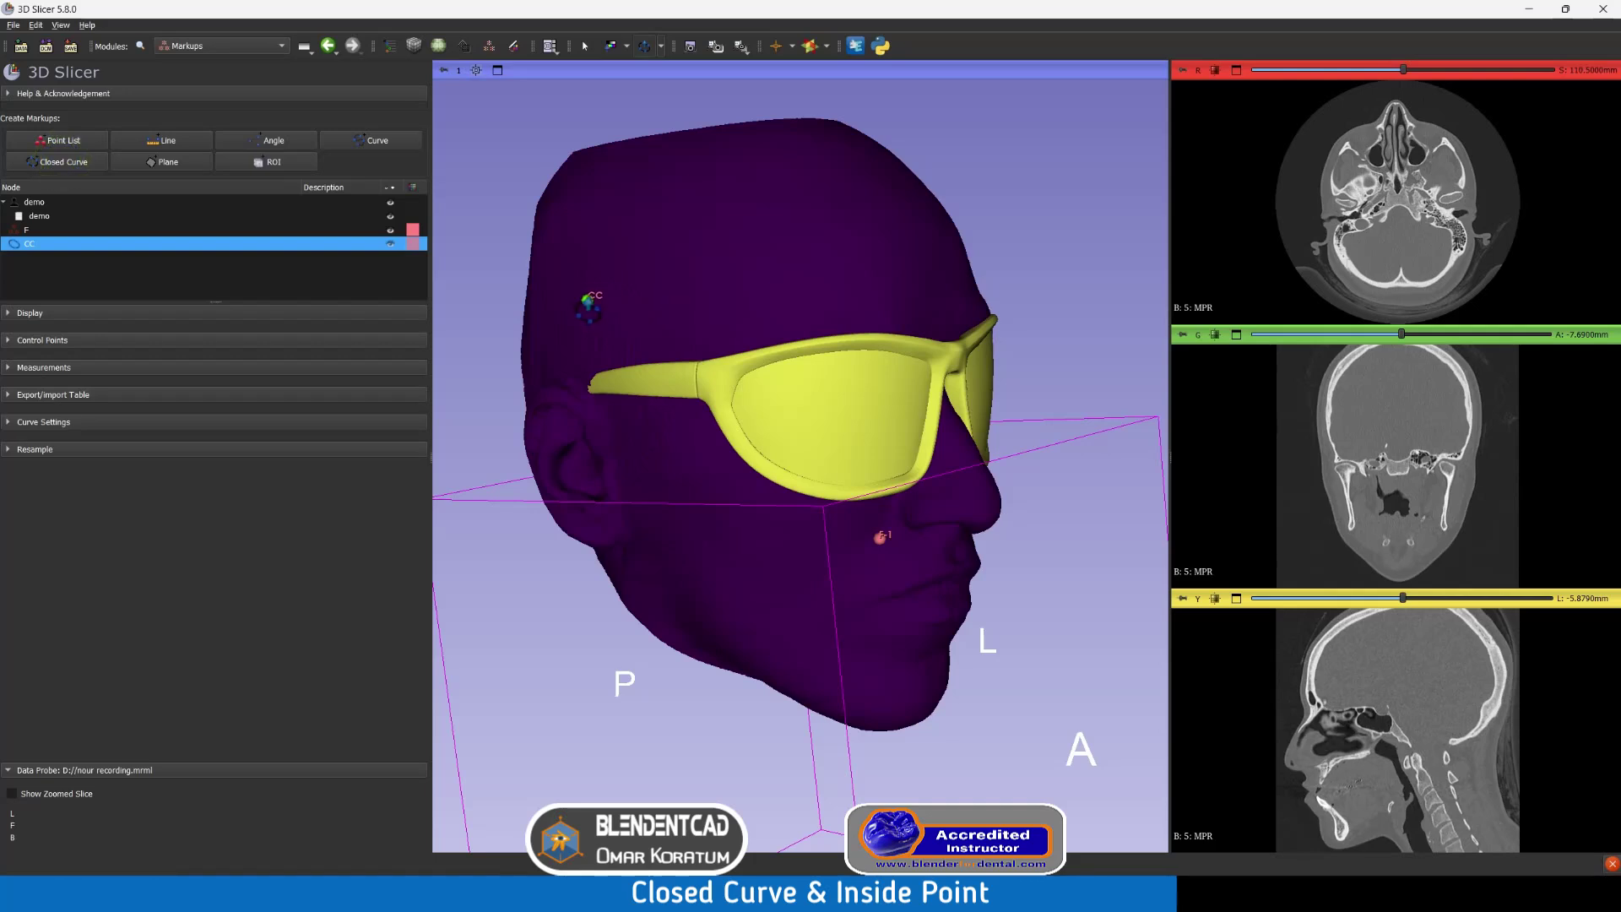
{"action": "left_click", "coordinate": [585, 293]}
{"action": "left_click", "coordinate": [633, 280]}
{"action": "left_click", "coordinate": [721, 263]}
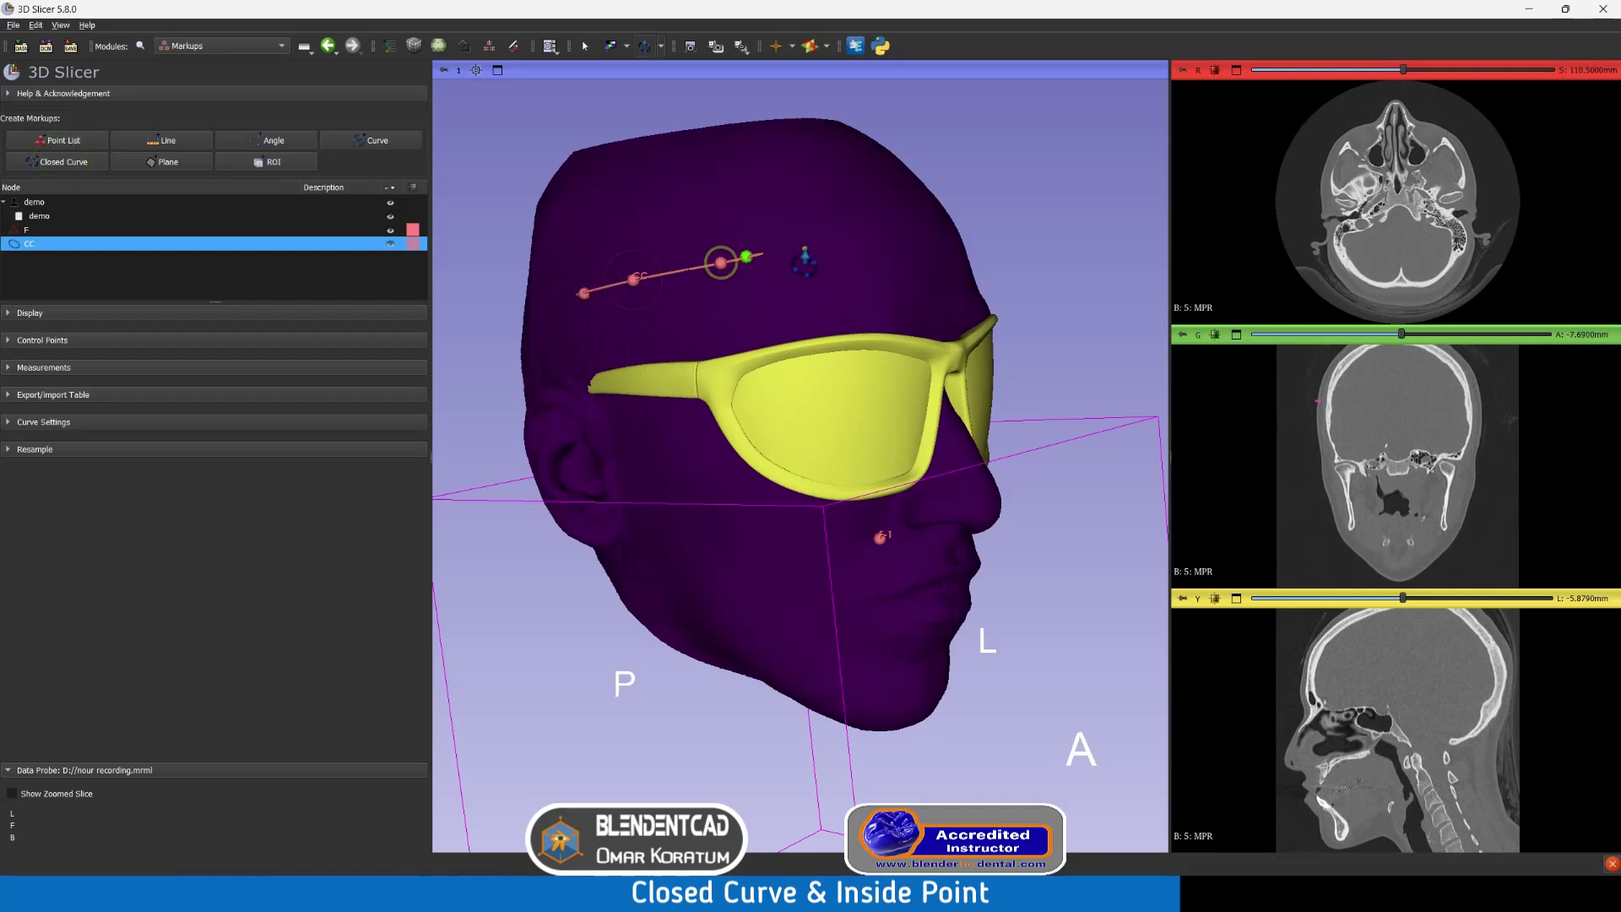
{"action": "left_click", "coordinate": [805, 249]}
{"action": "left_click", "coordinate": [880, 245]}
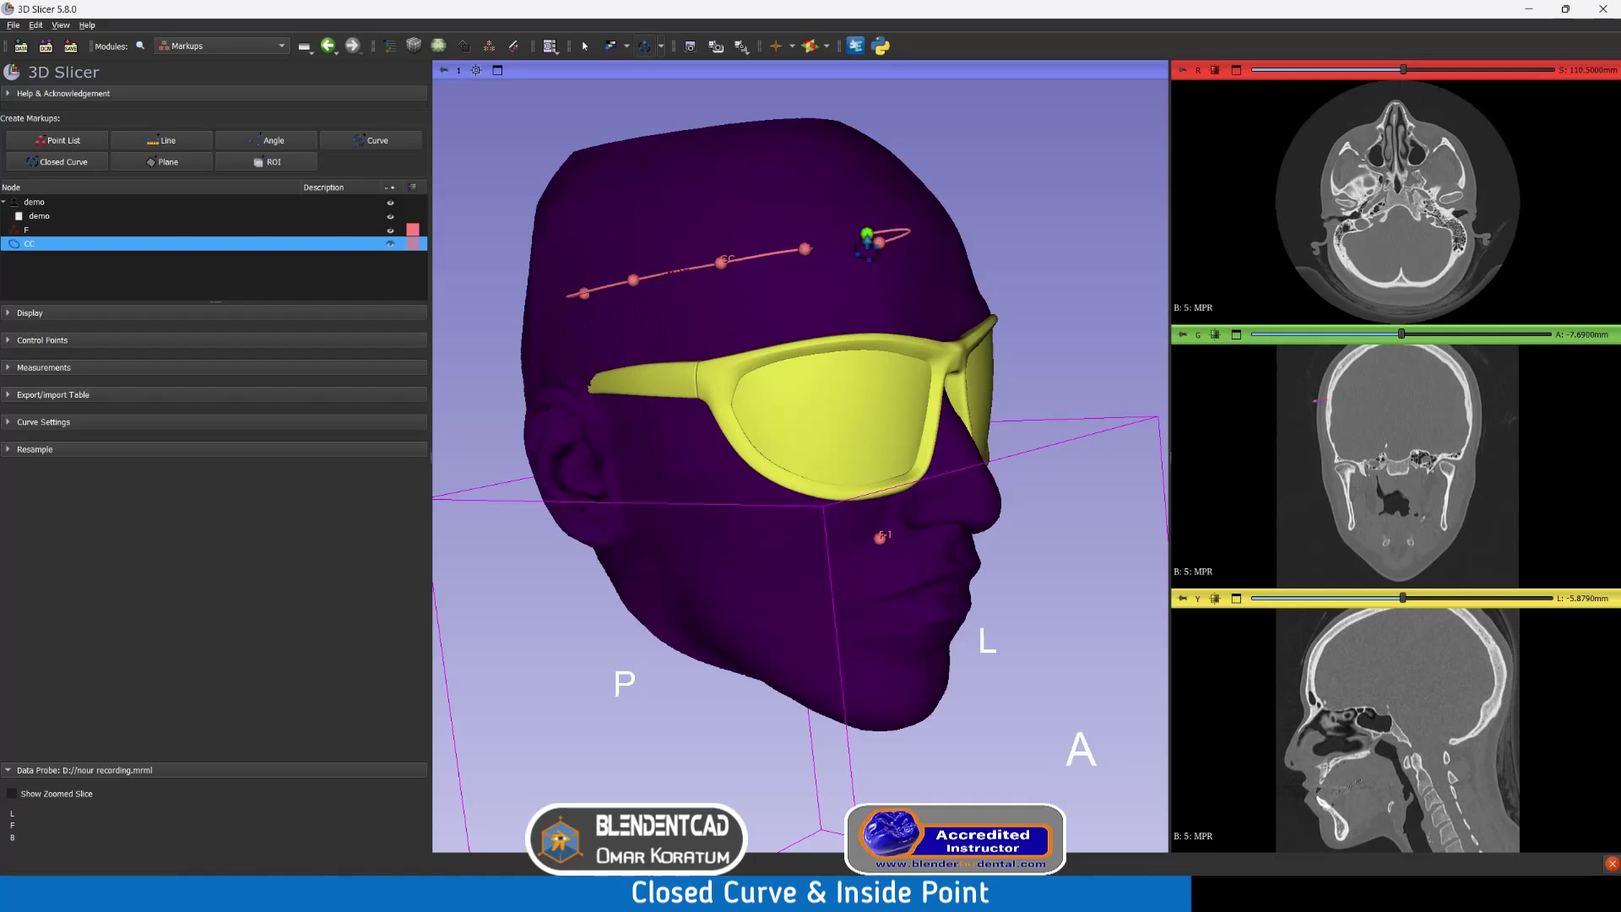
Step: Continue the closed curve around the forehead to the opposite temple, above the sunglasses' arm
{"action": "left_click_drag", "start_coordinate": [867, 236], "coordinate": [645, 242]}
{"action": "left_click", "coordinate": [644, 242]}
{"action": "left_click", "coordinate": [732, 257]}
{"action": "left_click", "coordinate": [786, 274]}
{"action": "left_click_drag", "start_coordinate": [786, 275], "coordinate": [620, 278]}
{"action": "left_click", "coordinate": [760, 285]}
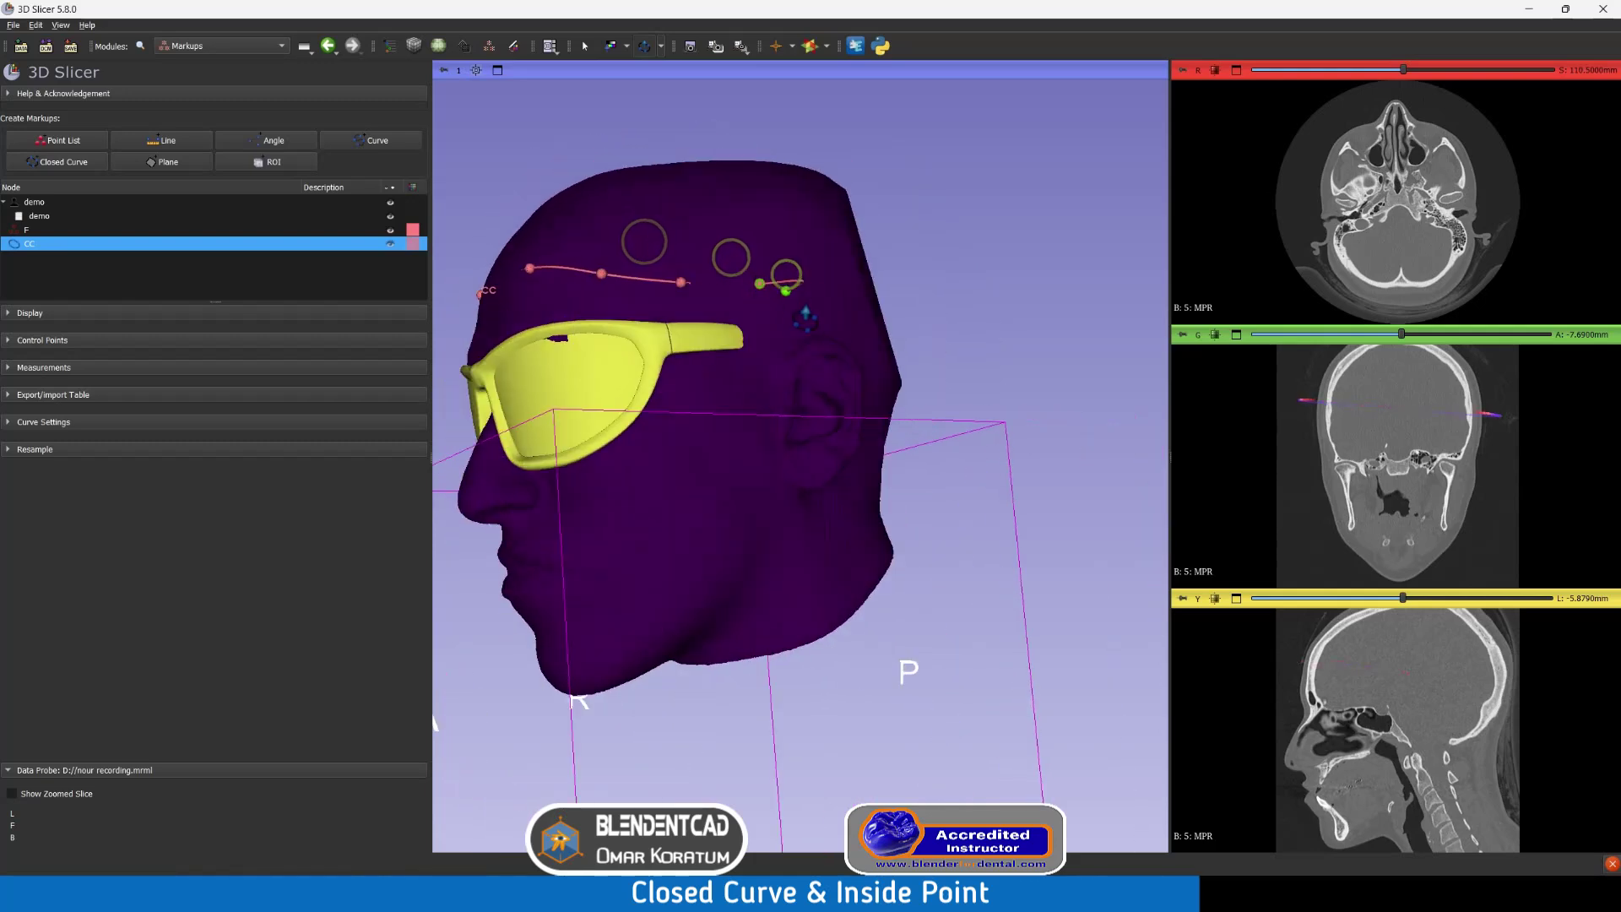
Step: Extend the closed curve with points running from that temple around and down behind the ear
{"action": "left_click", "coordinate": [805, 304]}
{"action": "left_click", "coordinate": [849, 331]}
{"action": "left_click", "coordinate": [869, 347]}
{"action": "left_click", "coordinate": [876, 380]}
{"action": "left_click", "coordinate": [872, 427]}
{"action": "left_click", "coordinate": [862, 465]}
Step: Carry the closed curve on beneath the jaw toward the first side of the head
{"action": "left_click_drag", "start_coordinate": [727, 601], "coordinate": [837, 584]}
{"action": "left_click", "coordinate": [645, 608]}
{"action": "left_click", "coordinate": [724, 565]}
{"action": "left_click", "coordinate": [837, 586]}
{"action": "left_click", "coordinate": [760, 606]}
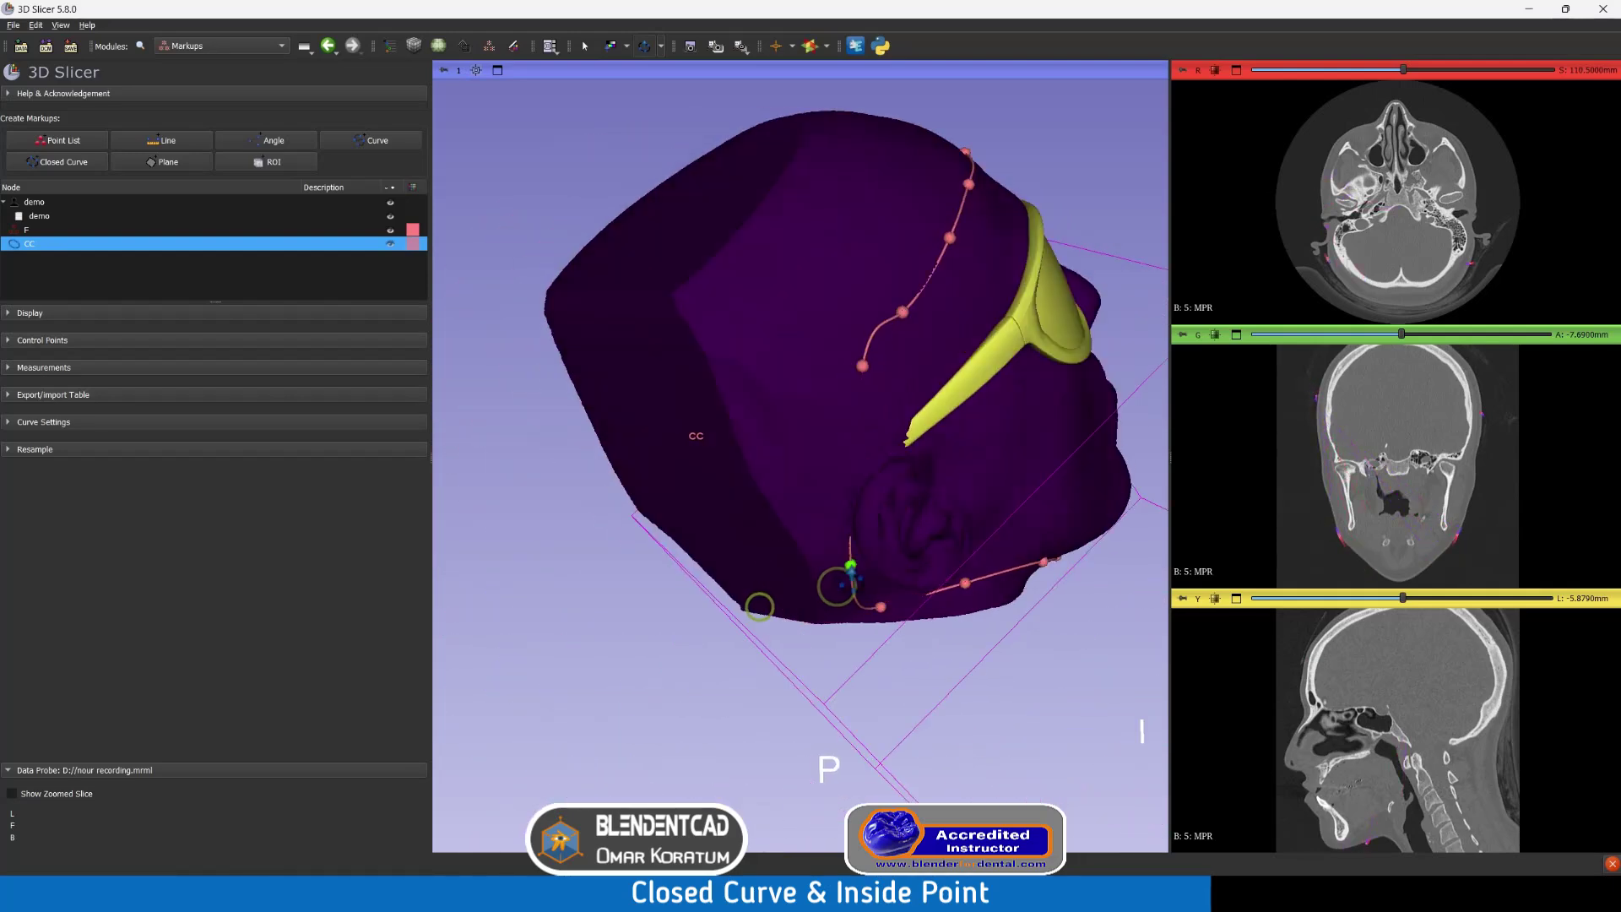
Step: Add curve points up behind the ear toward the starting temple and finish placing the closed curve
{"action": "left_click", "coordinate": [845, 561]}
{"action": "left_click", "coordinate": [830, 497]}
{"action": "left_click", "coordinate": [839, 422]}
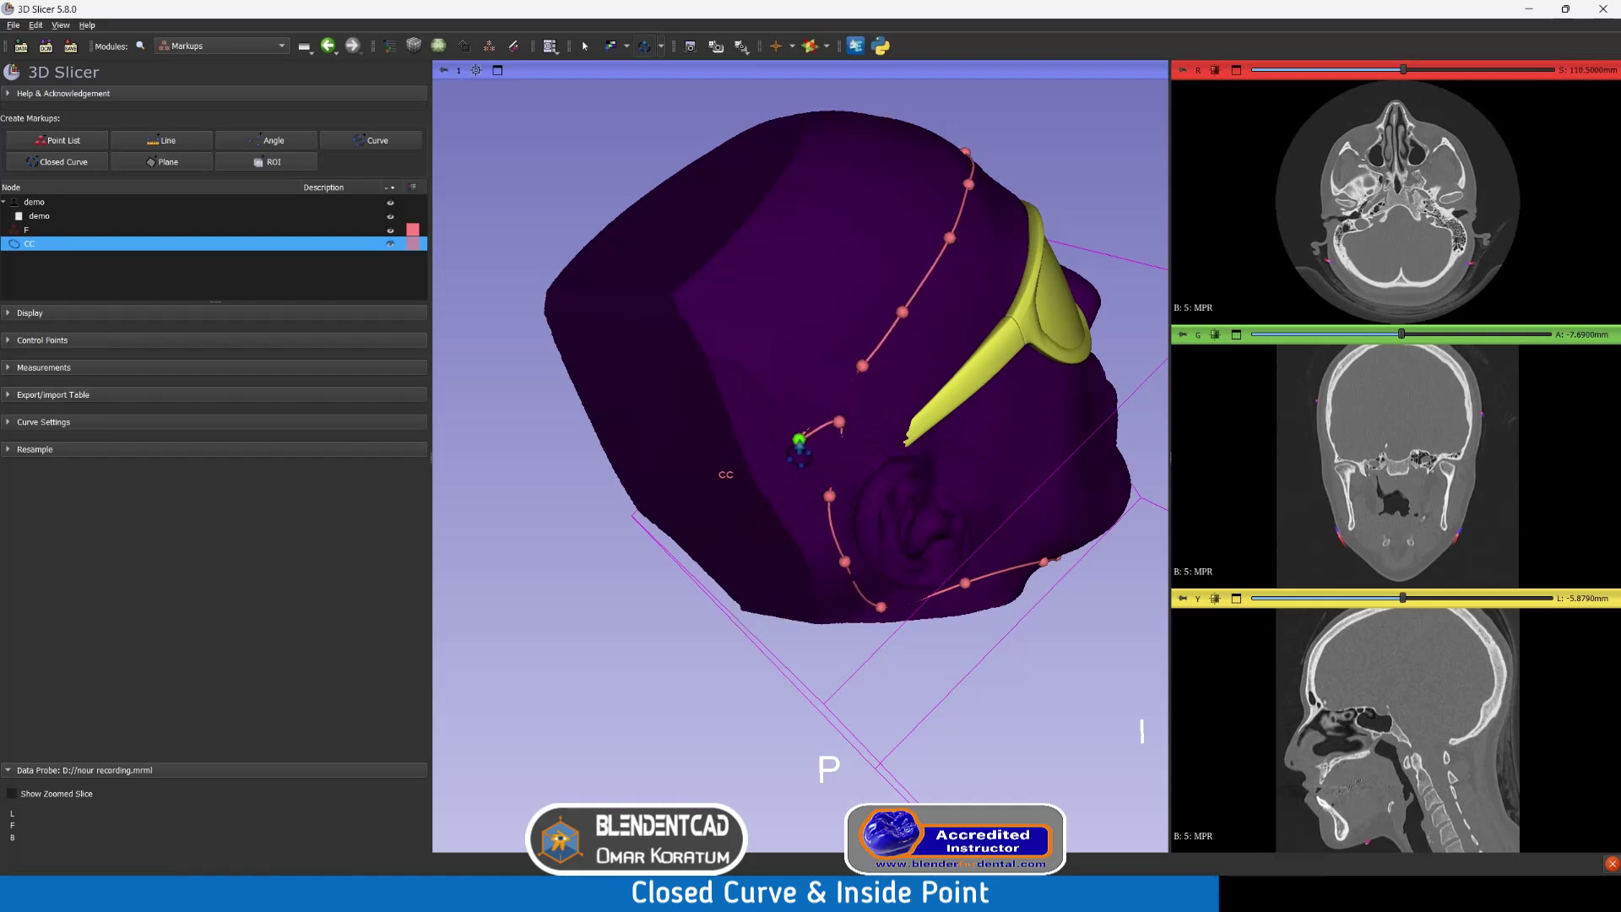
{"action": "right_click", "coordinate": [799, 439]}
Step: Adjust the closed curve's control points on the forehead so the line runs unbroken over the head surface
{"action": "left_click_drag", "start_coordinate": [1013, 452], "coordinate": [734, 558]}
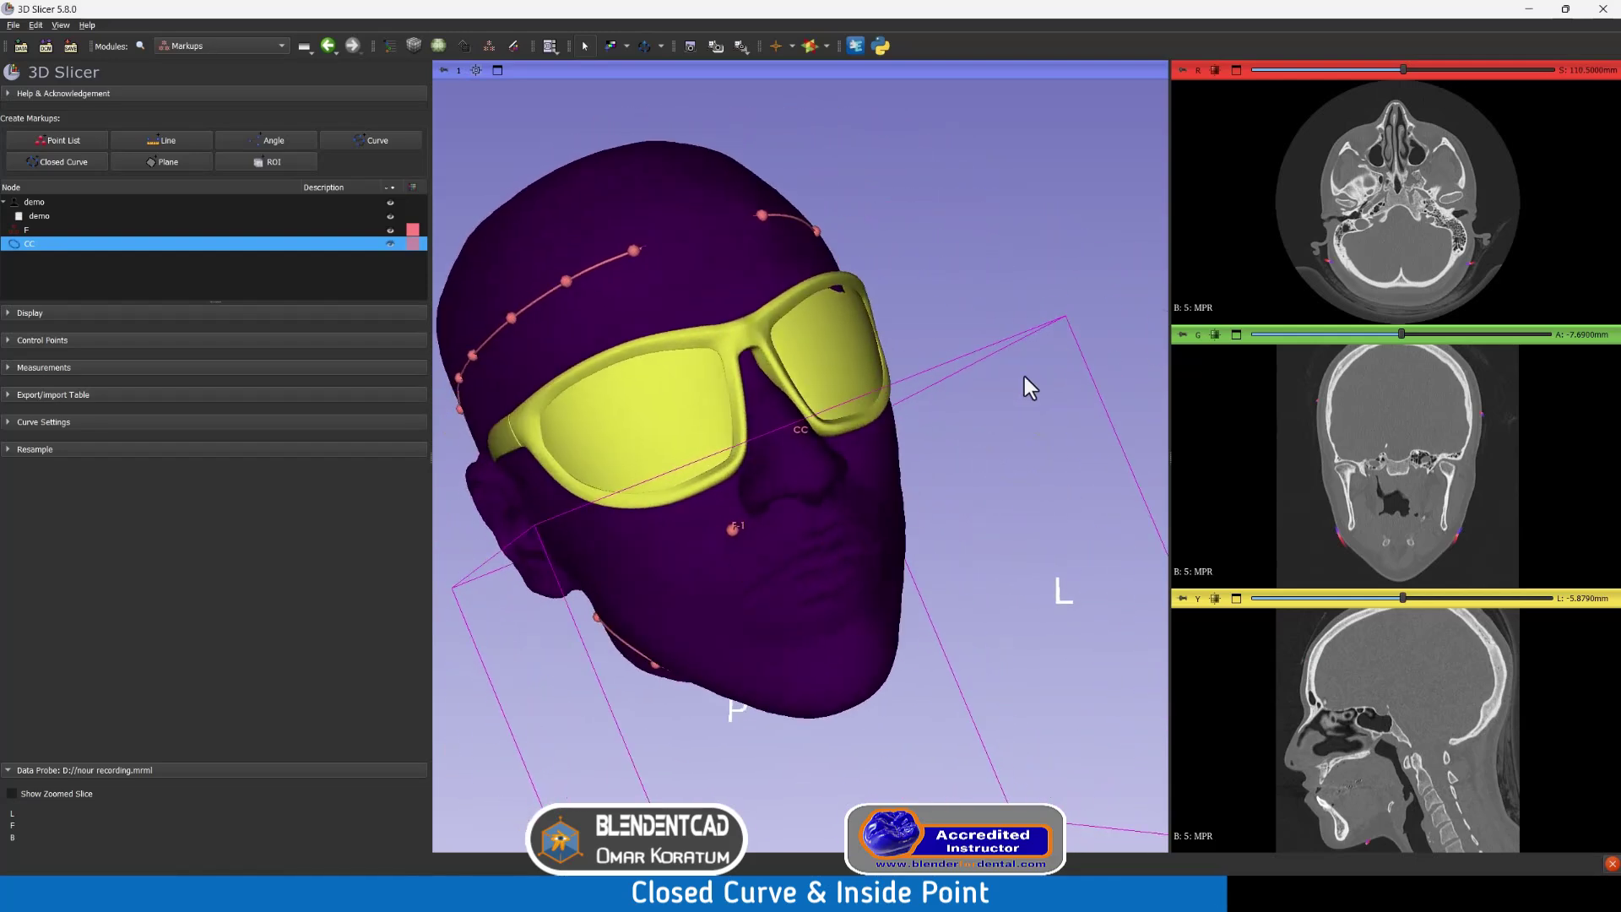
{"action": "left_click_drag", "start_coordinate": [1010, 379], "coordinate": [721, 319]}
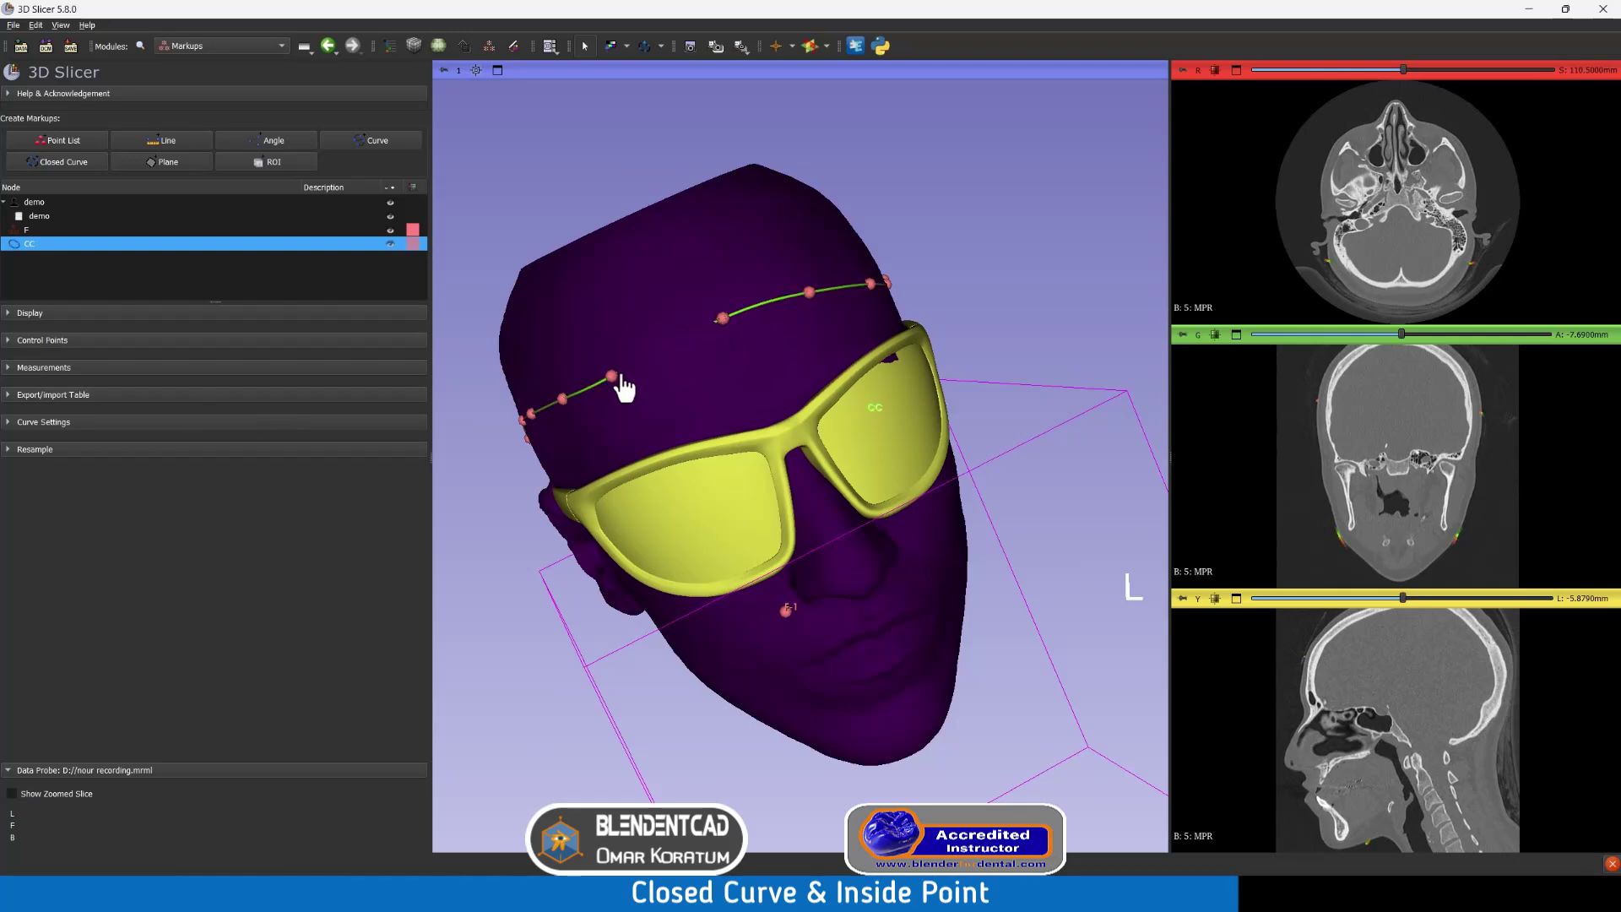
{"action": "left_click_drag", "start_coordinate": [884, 358], "coordinate": [735, 170]}
{"action": "left_click_drag", "start_coordinate": [738, 614], "coordinate": [811, 408]}
{"action": "left_click_drag", "start_coordinate": [760, 494], "coordinate": [705, 199]}
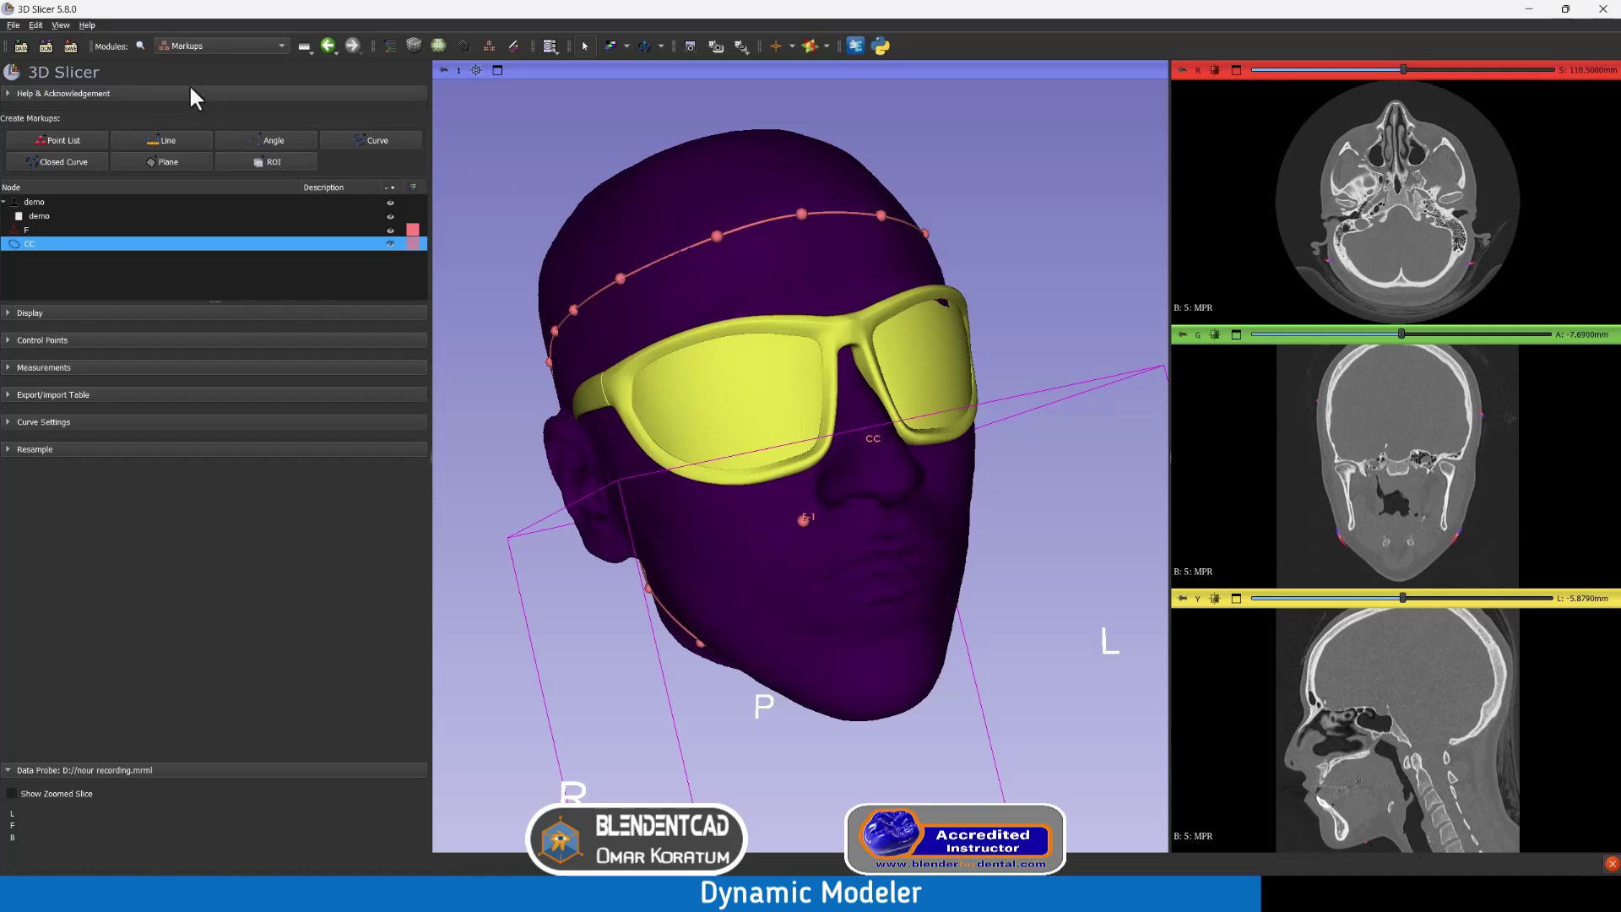
Step: Find and open the Dynamic Modeler module and create a Curve cut tool
{"action": "left_click", "coordinate": [141, 47]}
{"action": "type", "text": "dyna"}
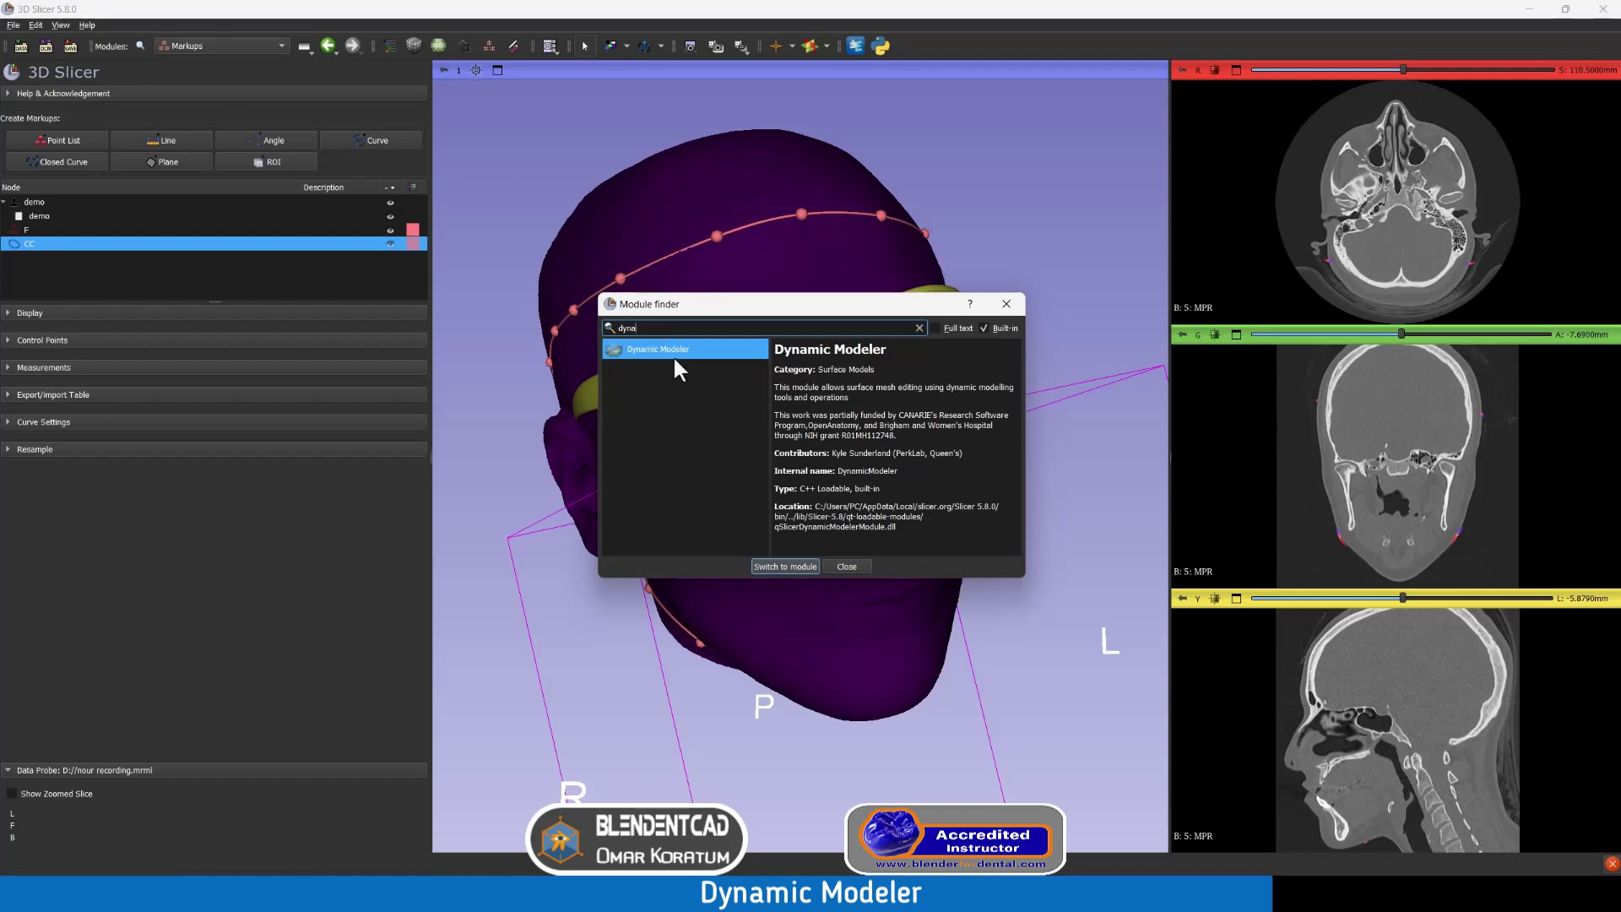
{"action": "double_click", "coordinate": [673, 350]}
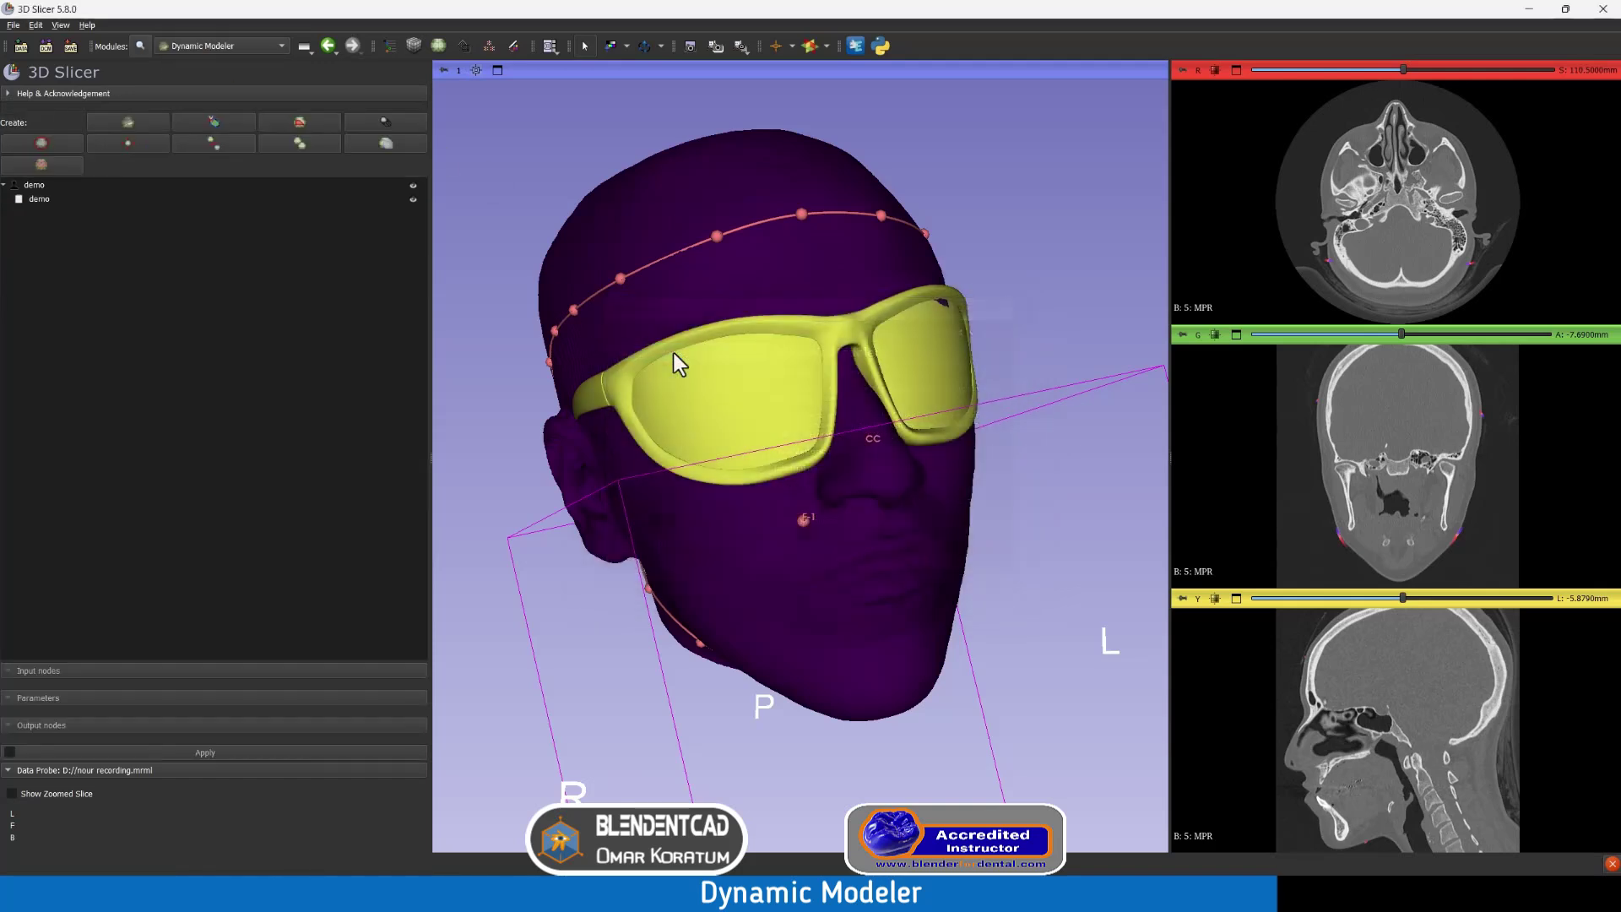
{"action": "left_click", "coordinate": [210, 121]}
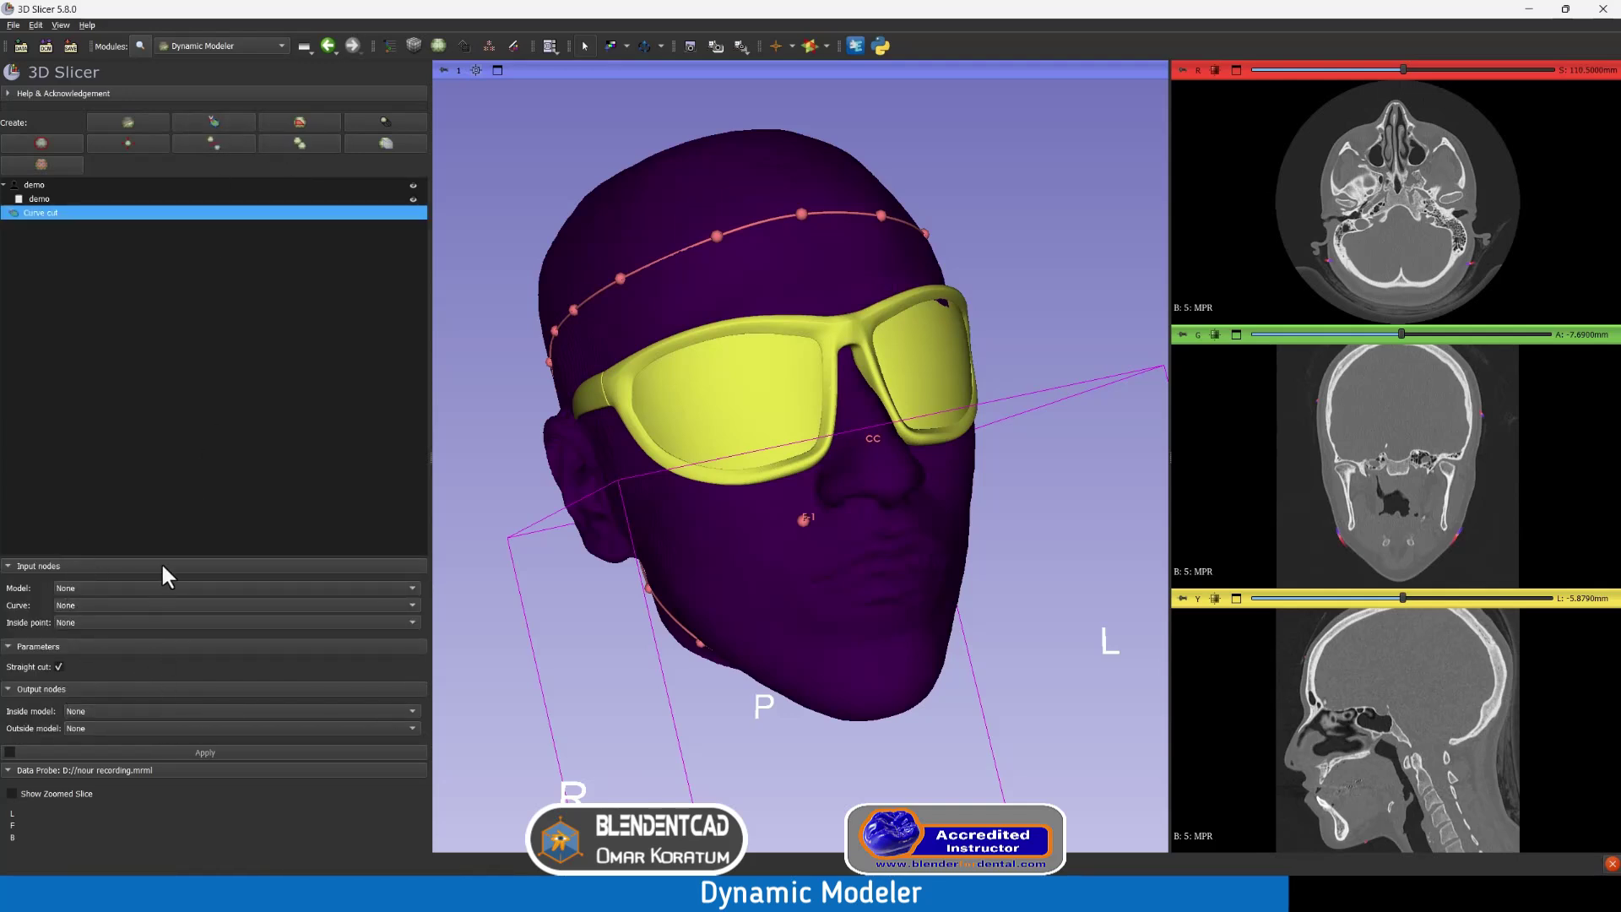
Step: Set the curve cut's inputs to model original, curve CC and inside point F
{"action": "left_click", "coordinate": [85, 587]}
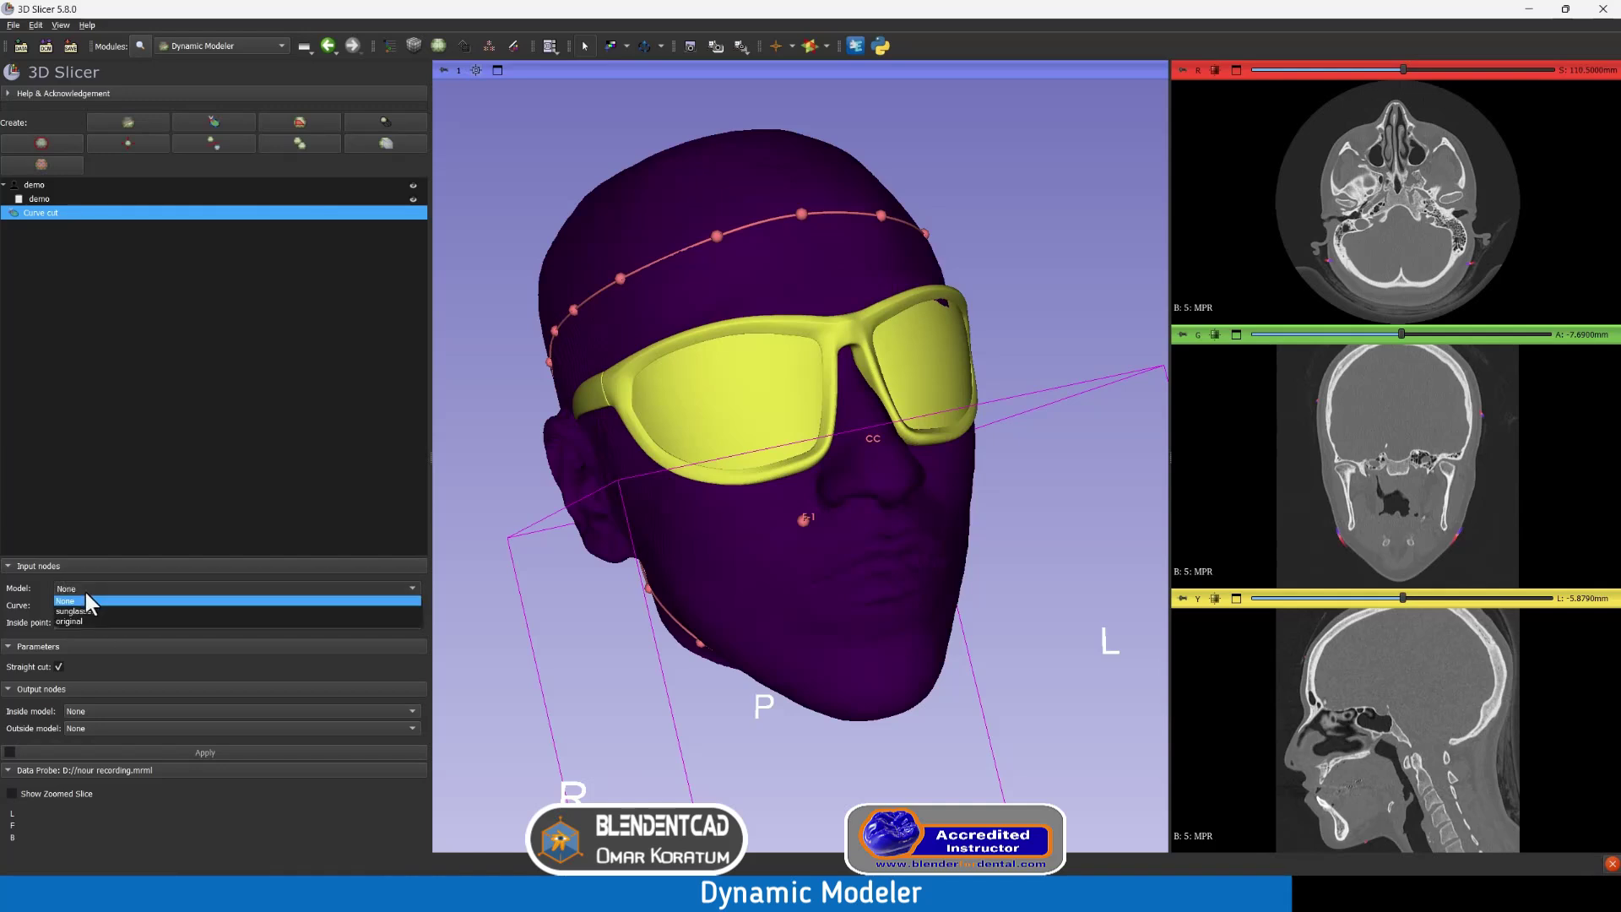
{"action": "left_click", "coordinate": [77, 620]}
{"action": "left_click", "coordinate": [76, 605]}
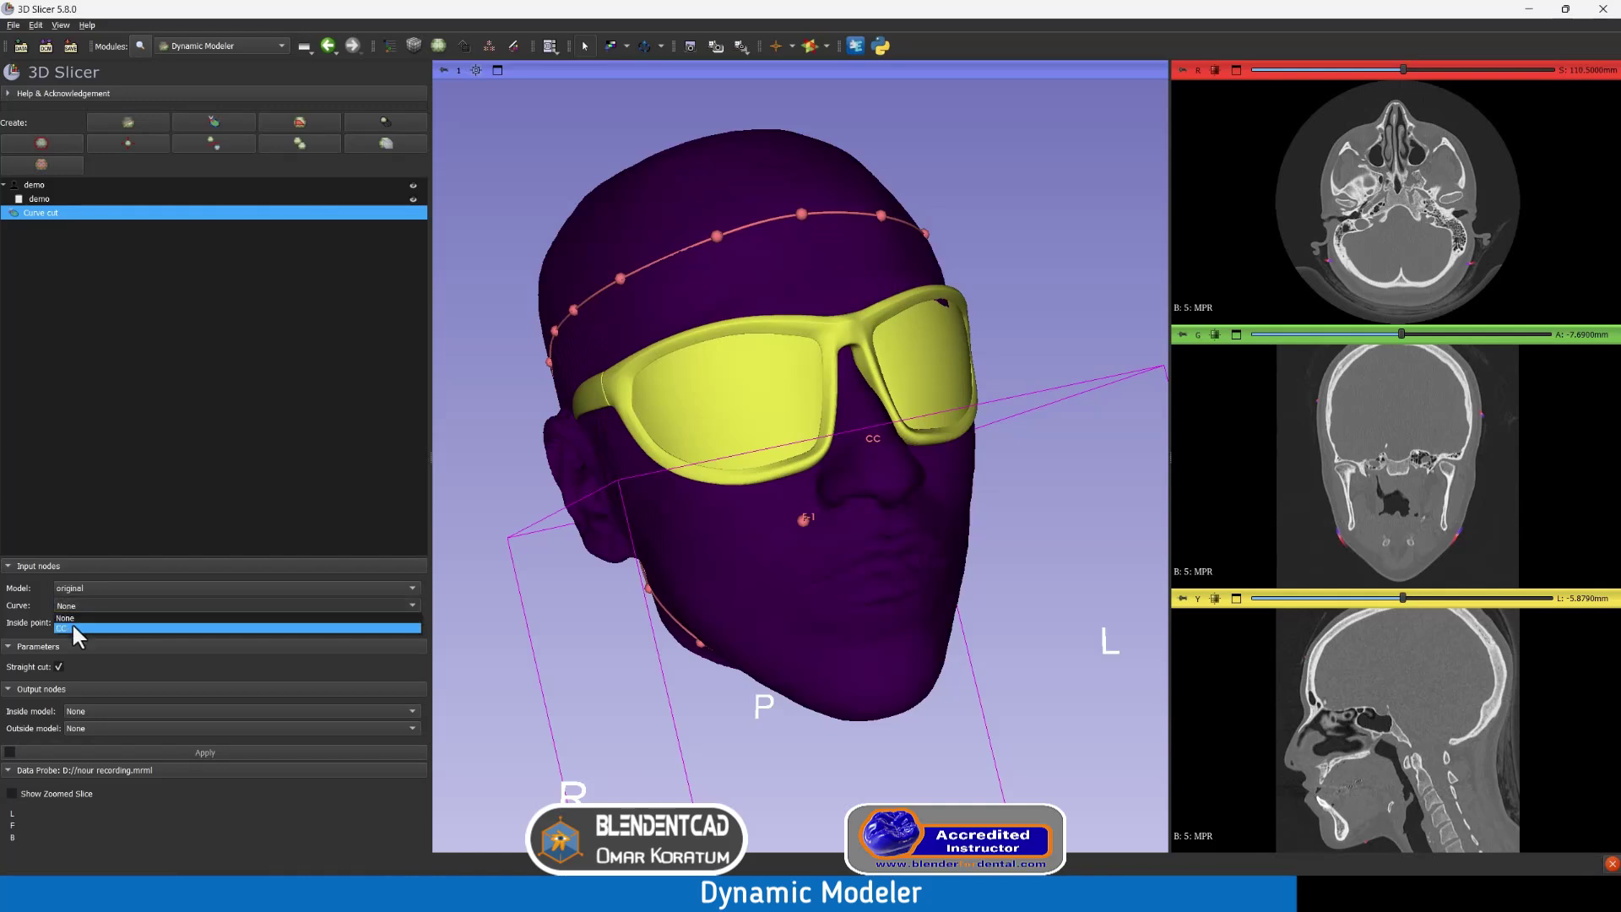
{"action": "left_click", "coordinate": [73, 626]}
{"action": "left_click", "coordinate": [72, 622]}
{"action": "left_click", "coordinate": [68, 641]}
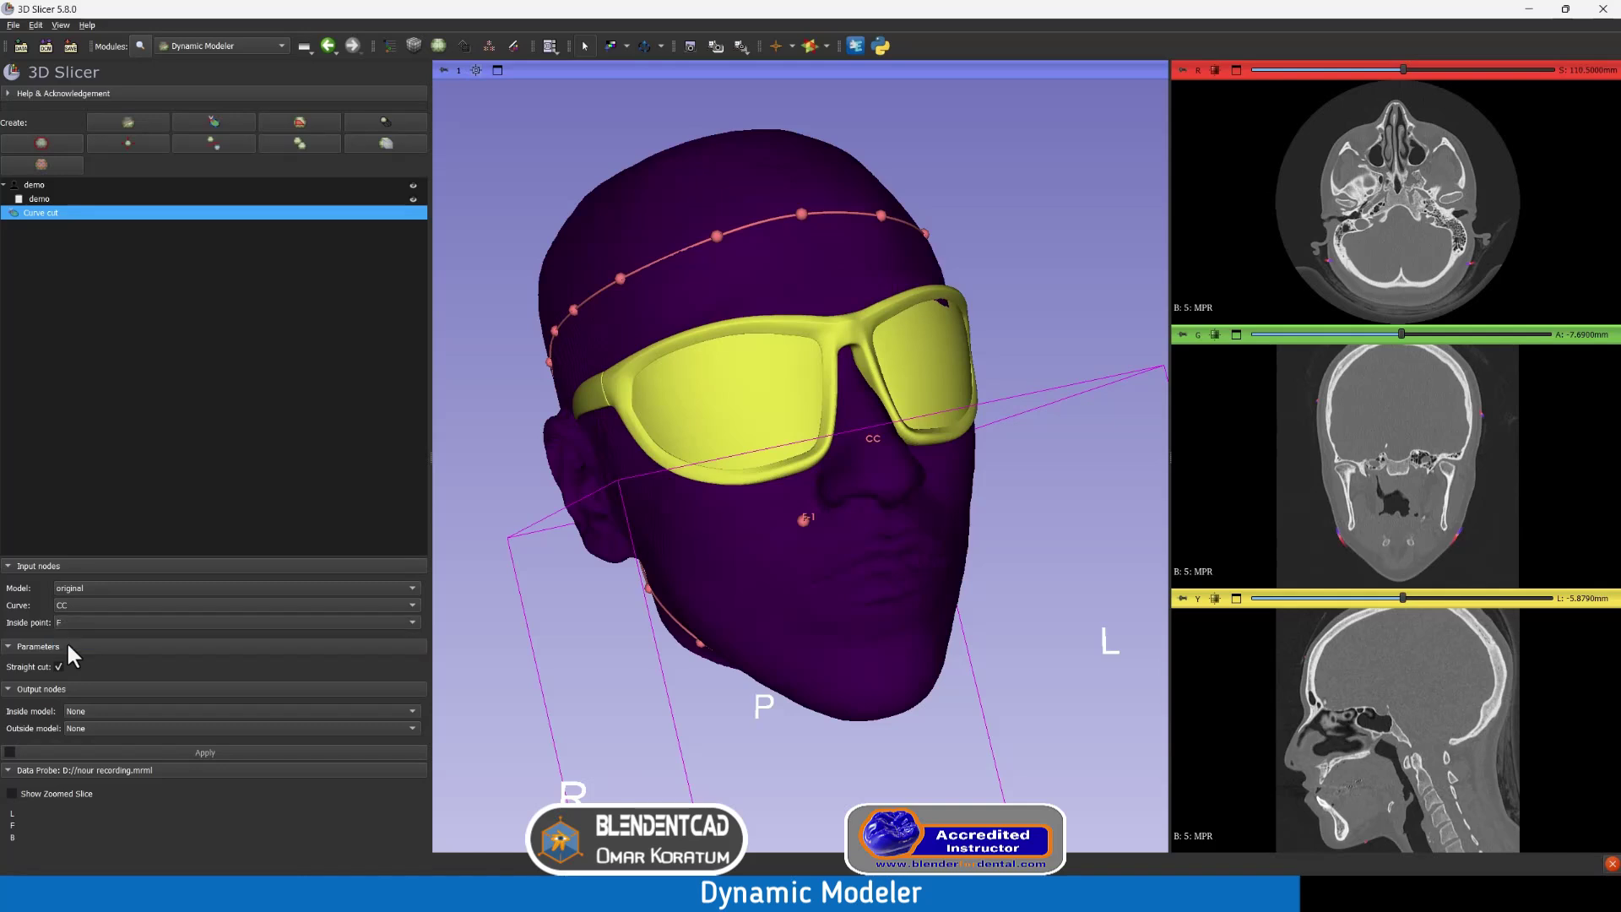
Step: Create output models named inside and outside for the curve cut and apply the cut
{"action": "left_click", "coordinate": [100, 712]}
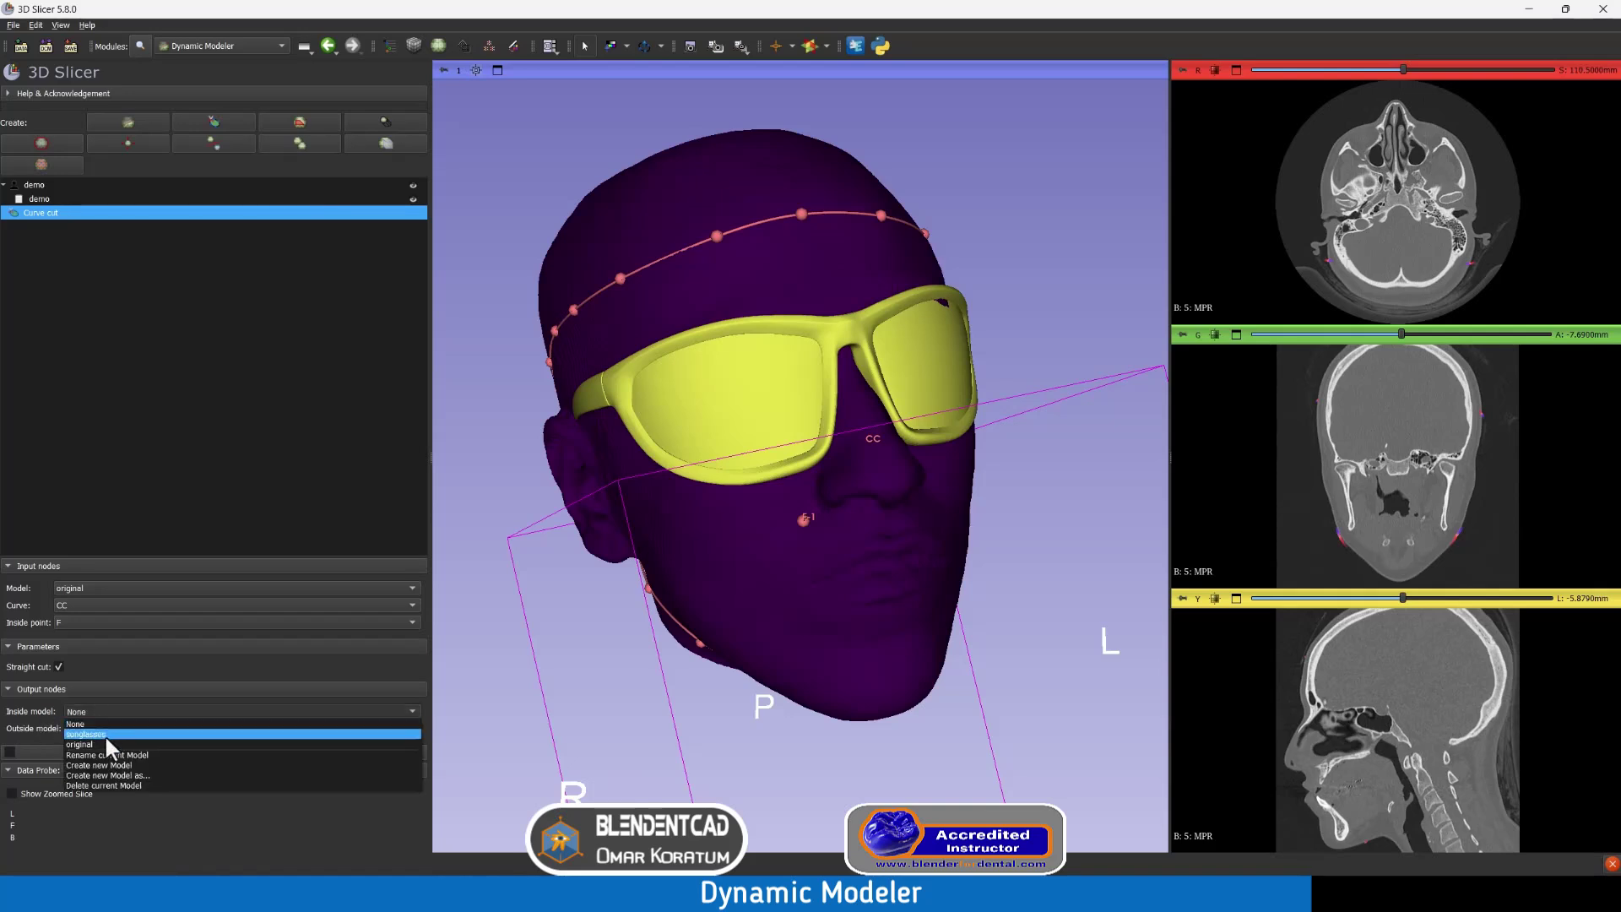
{"action": "left_click", "coordinate": [112, 775]}
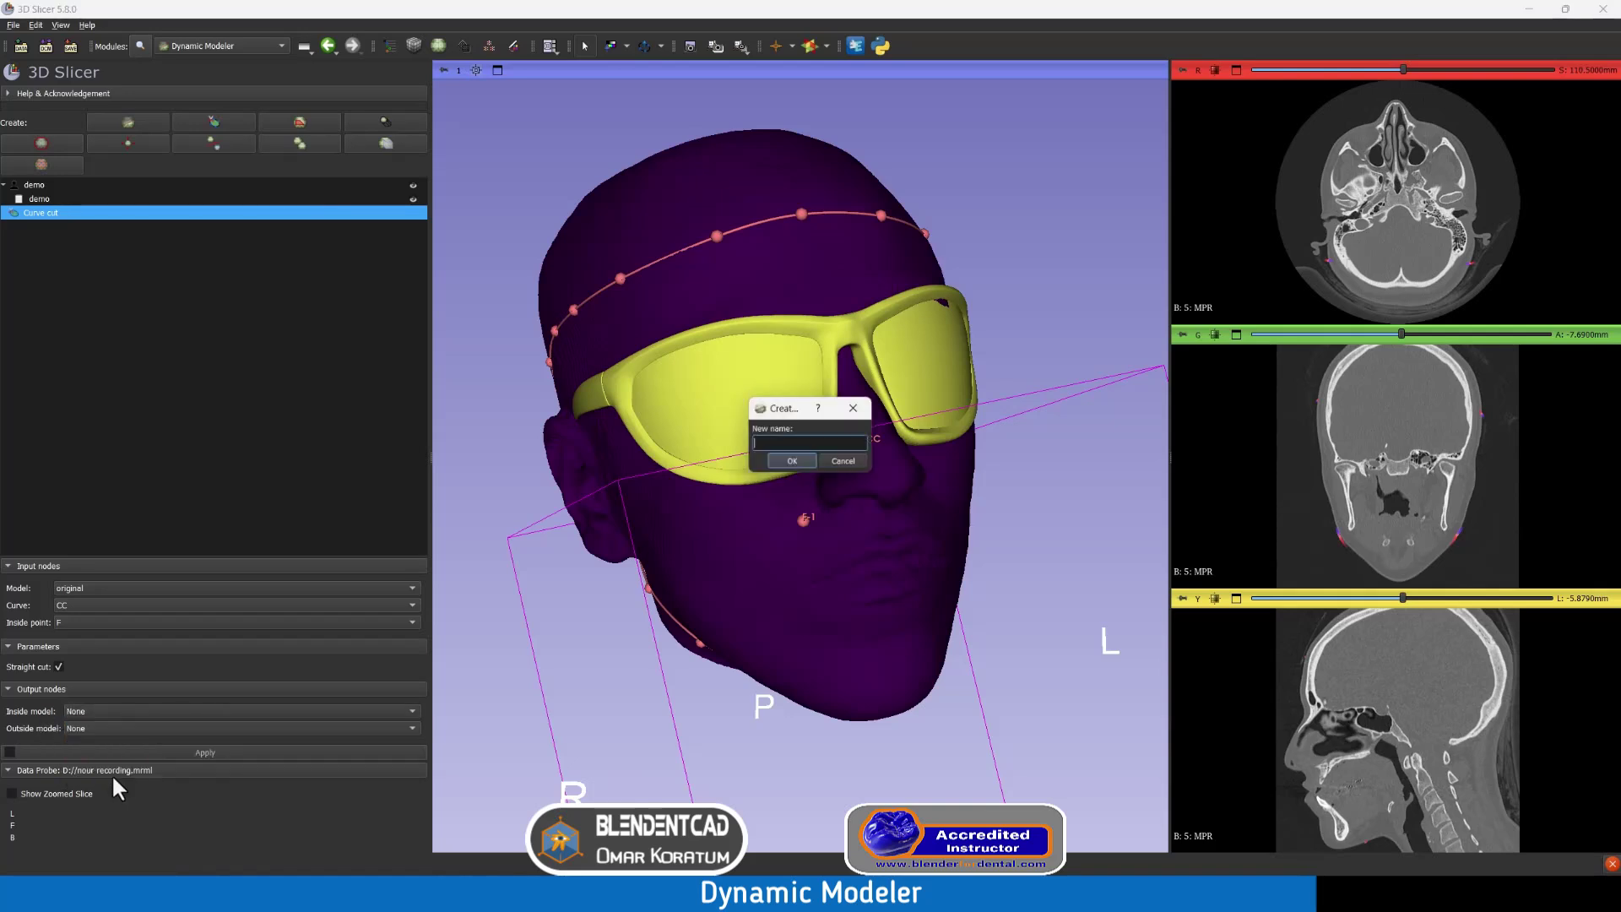
{"action": "type", "text": "Inside"}
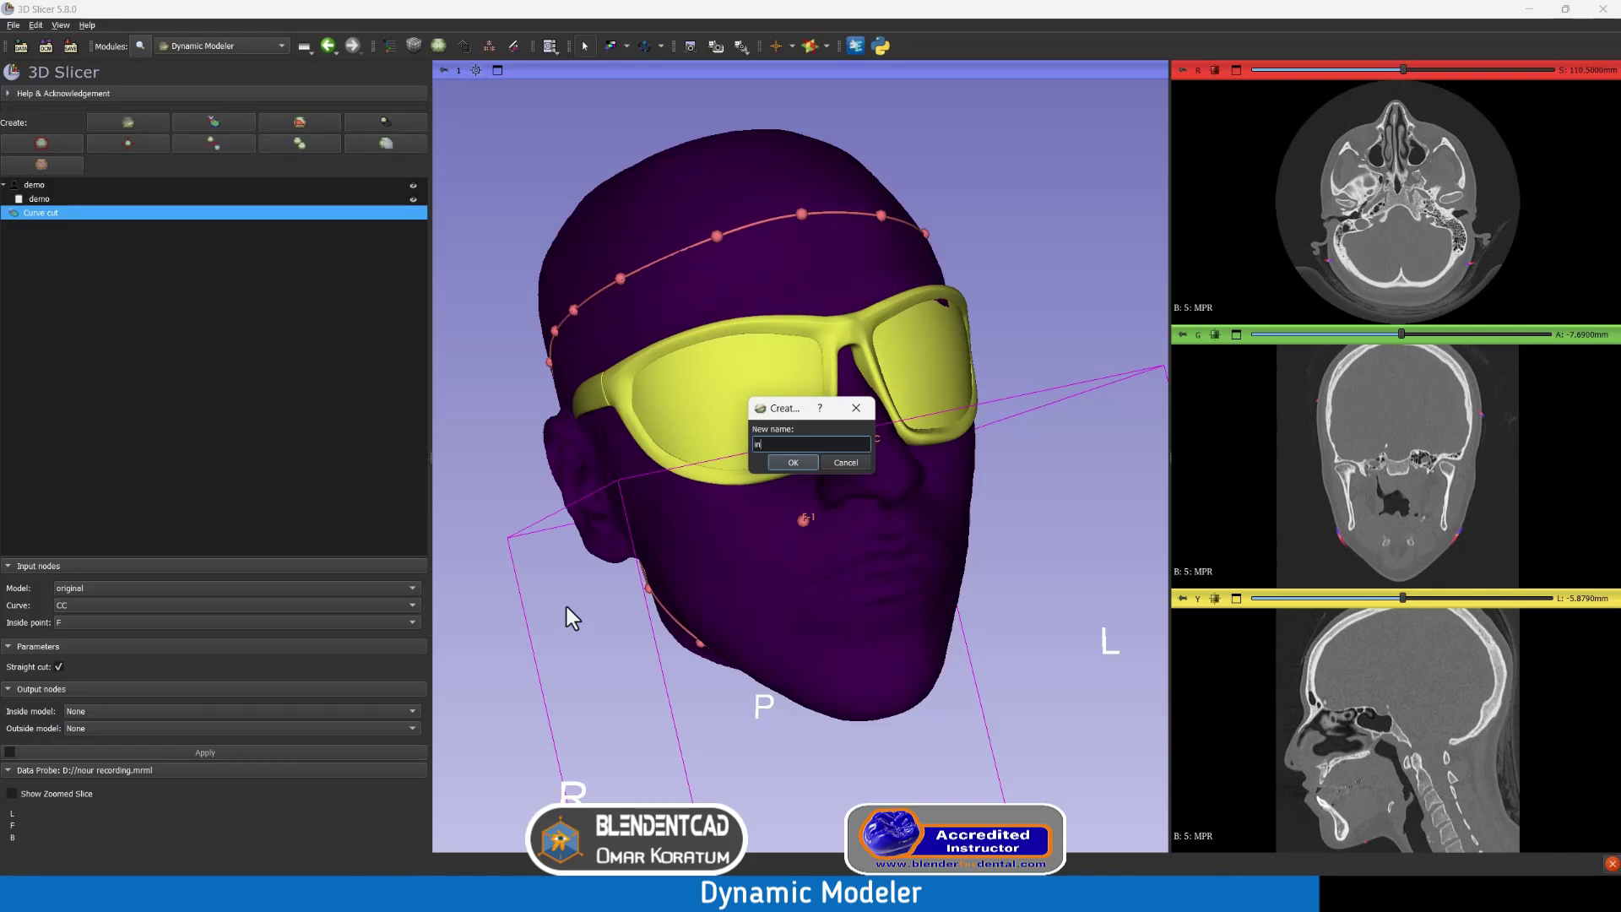
{"action": "key", "text": "Return"}
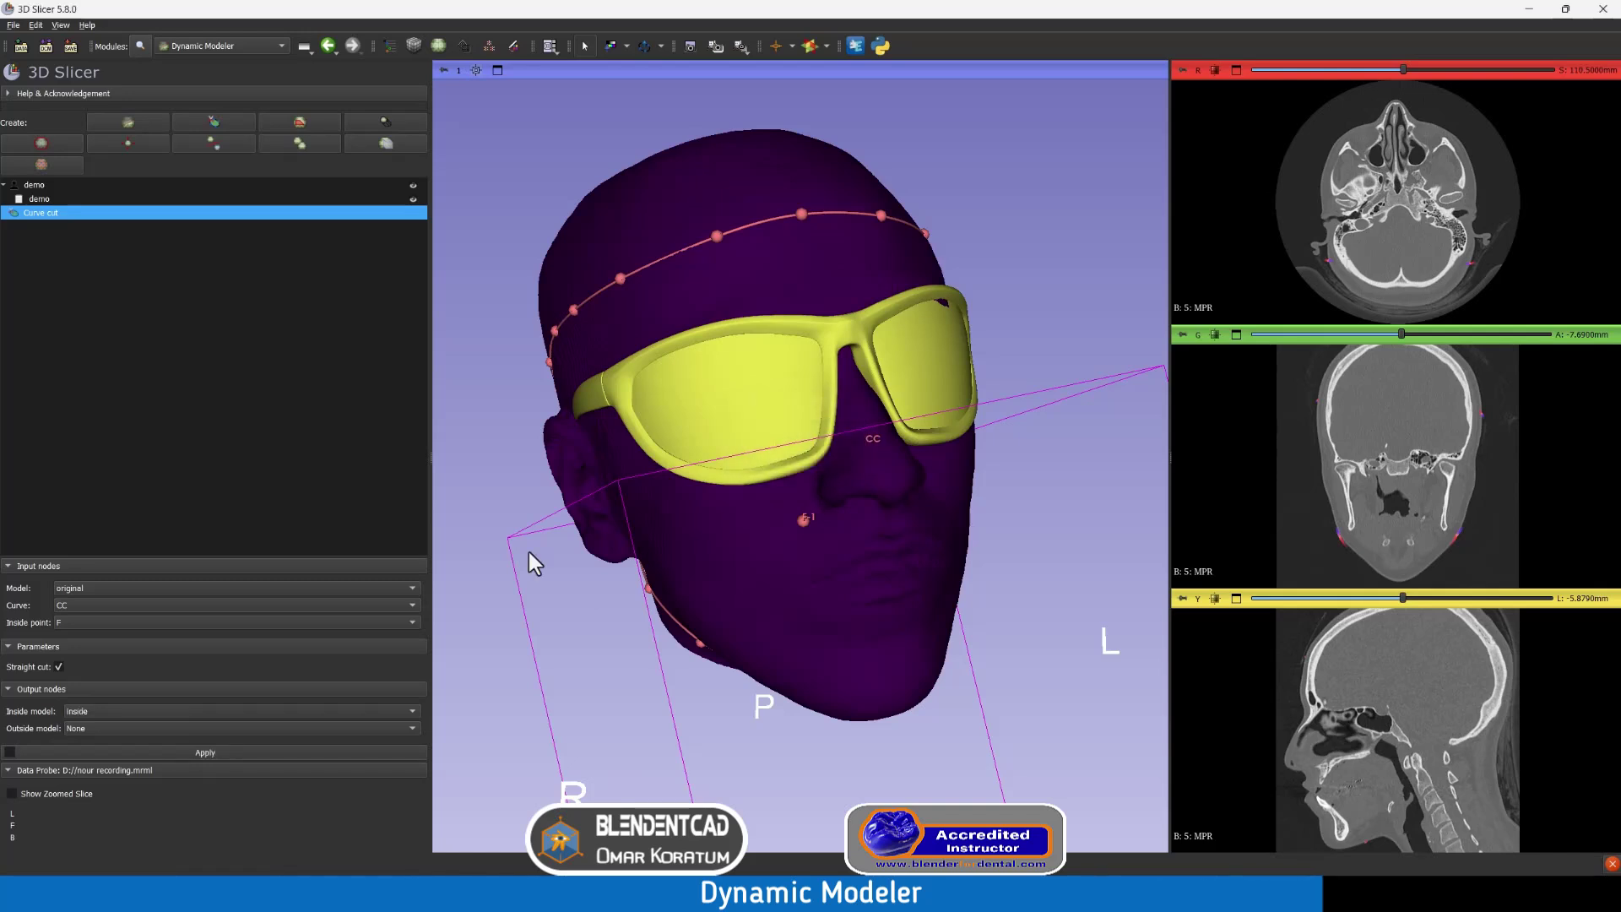
{"action": "left_click", "coordinate": [88, 727]}
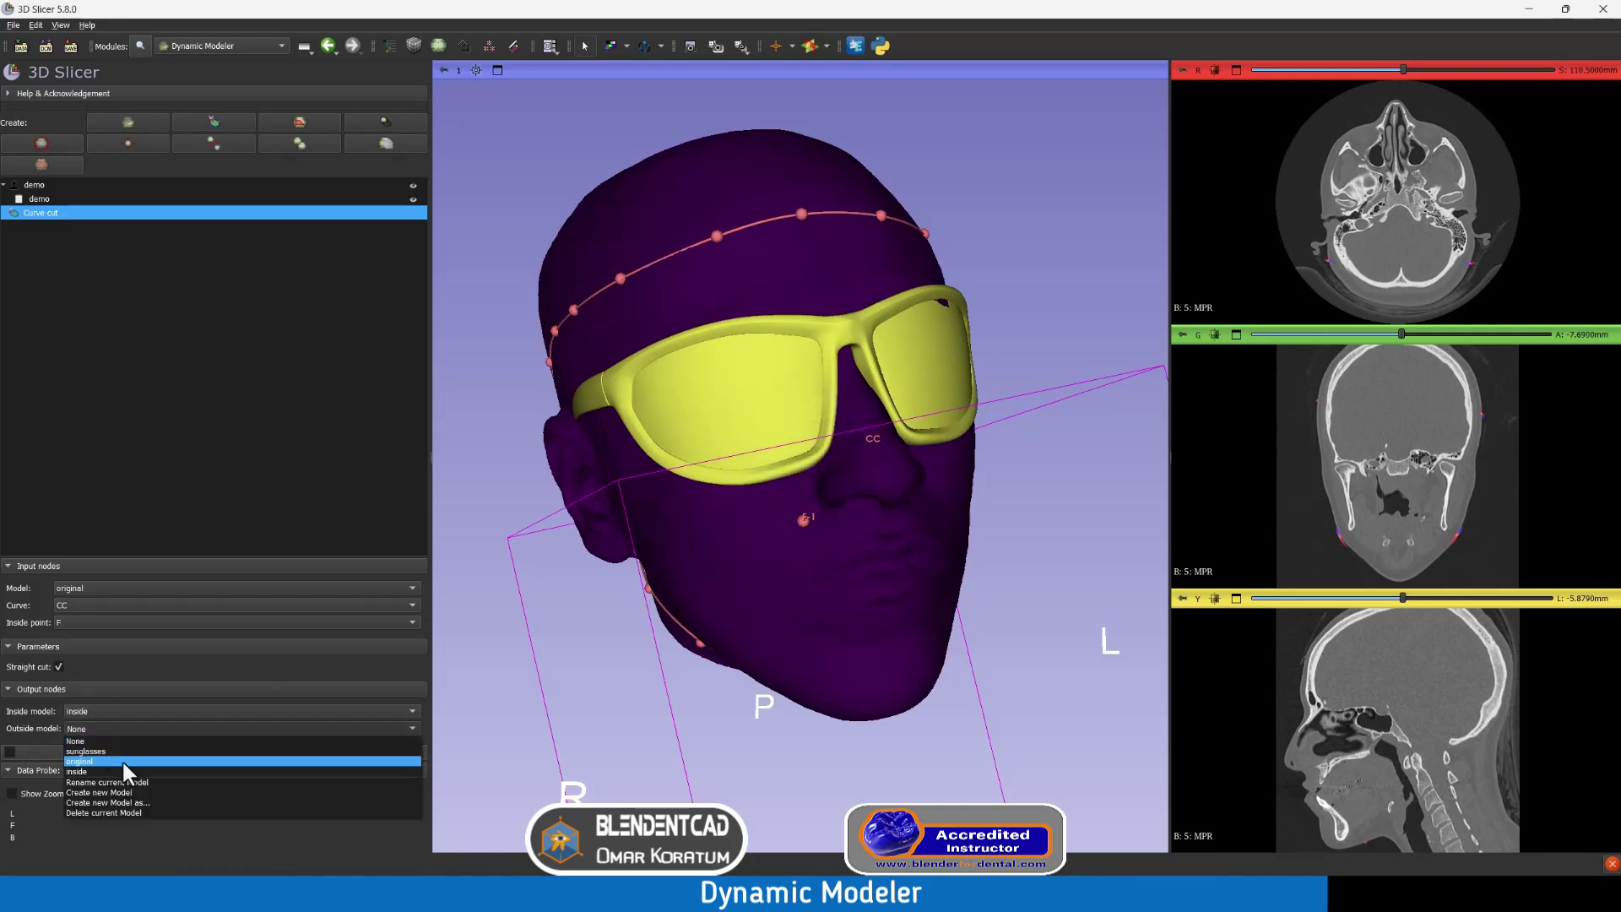
{"action": "left_click", "coordinate": [143, 802]}
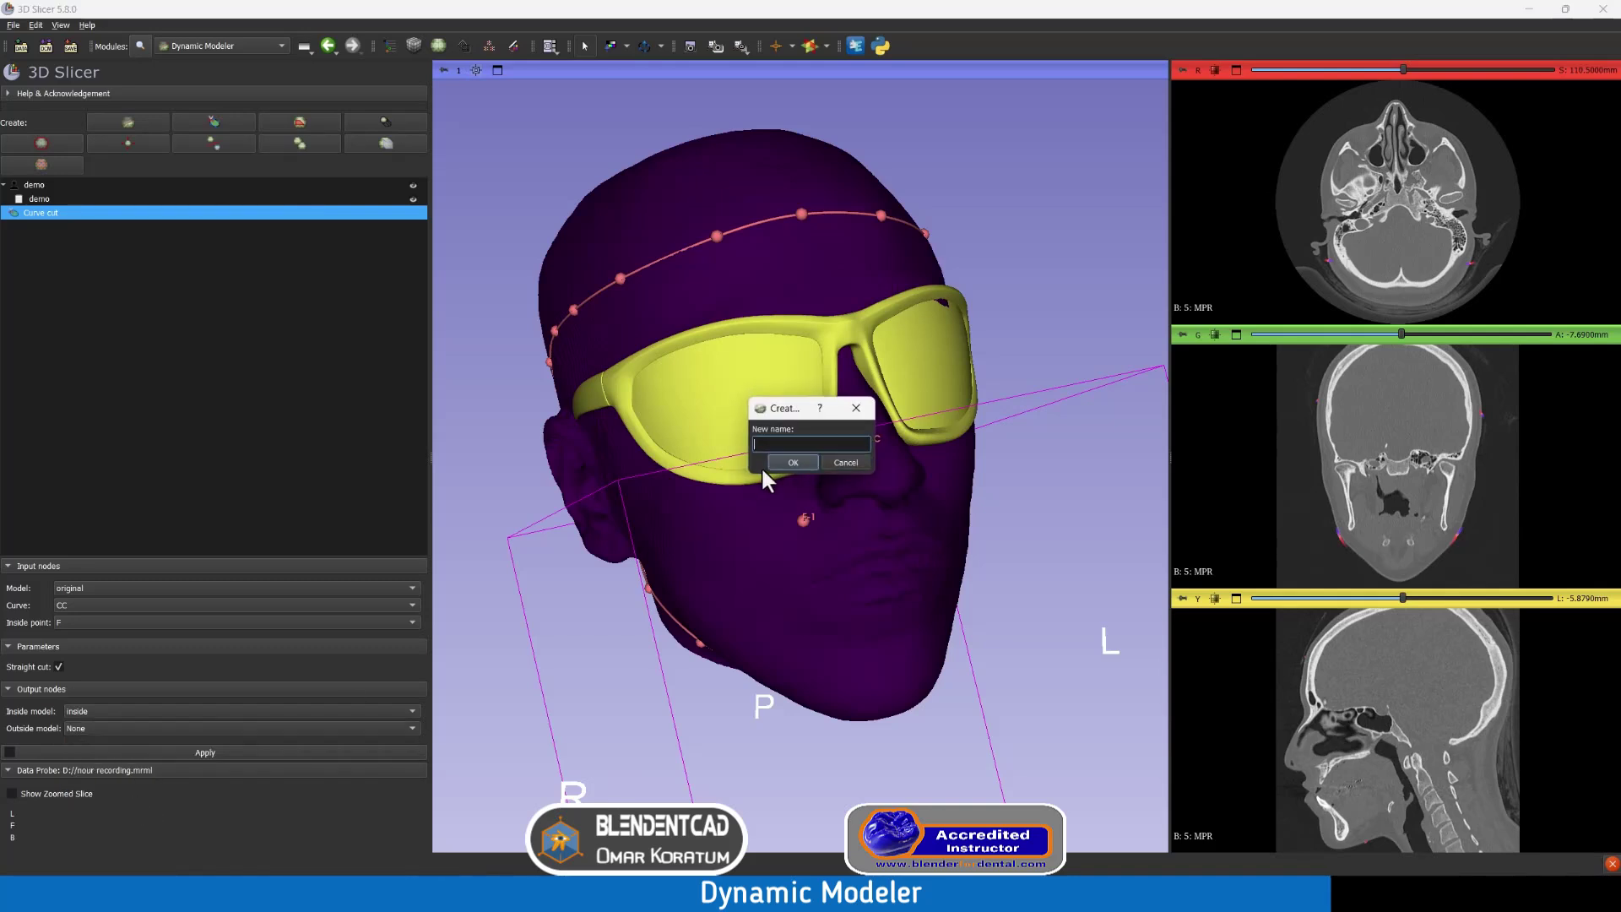
{"action": "type", "text": "outside"}
{"action": "left_click", "coordinate": [793, 462]}
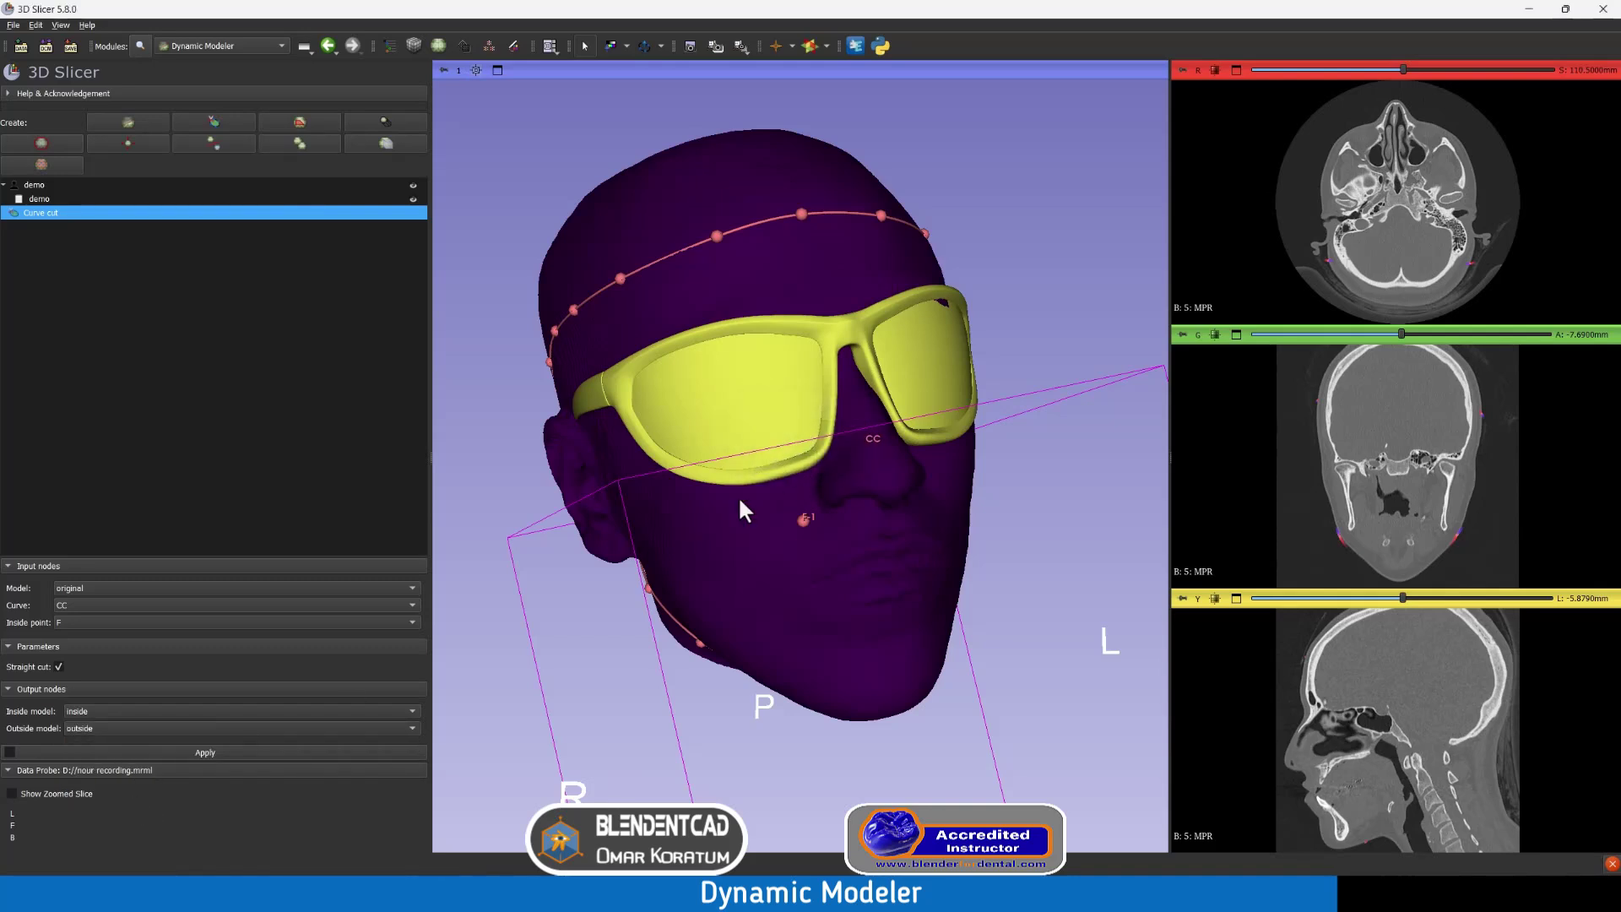
{"action": "left_click", "coordinate": [206, 751]}
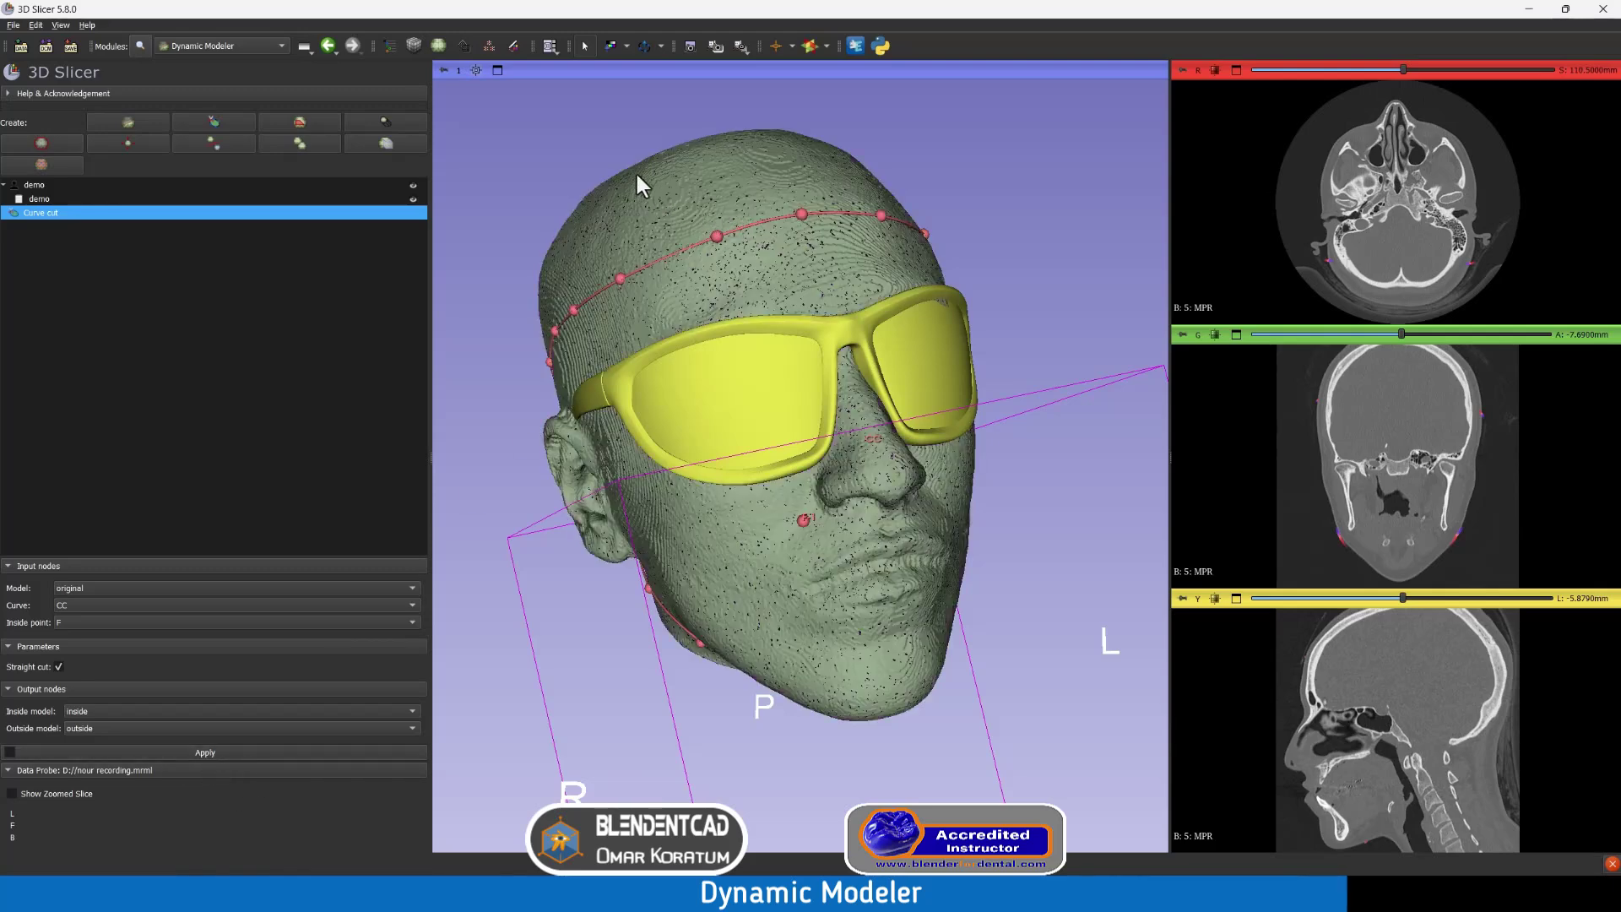
{"action": "left_click_drag", "start_coordinate": [635, 171], "coordinate": [652, 179]}
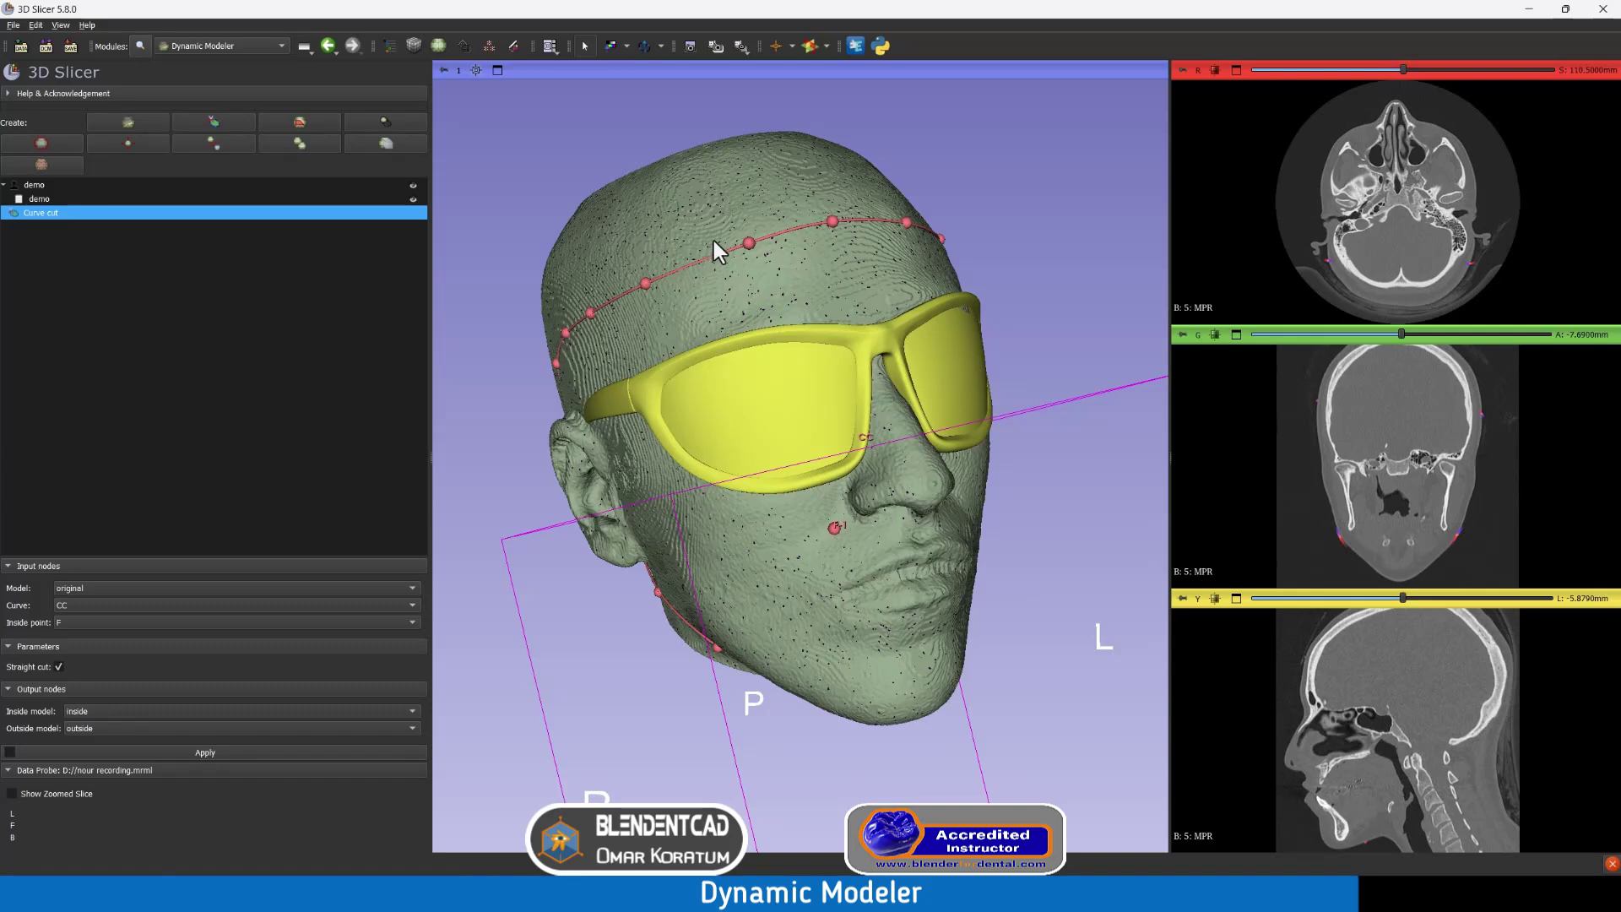
Step: Hide the original and outside models in the Models module, leaving the cut face model shown
{"action": "left_click", "coordinate": [217, 51]}
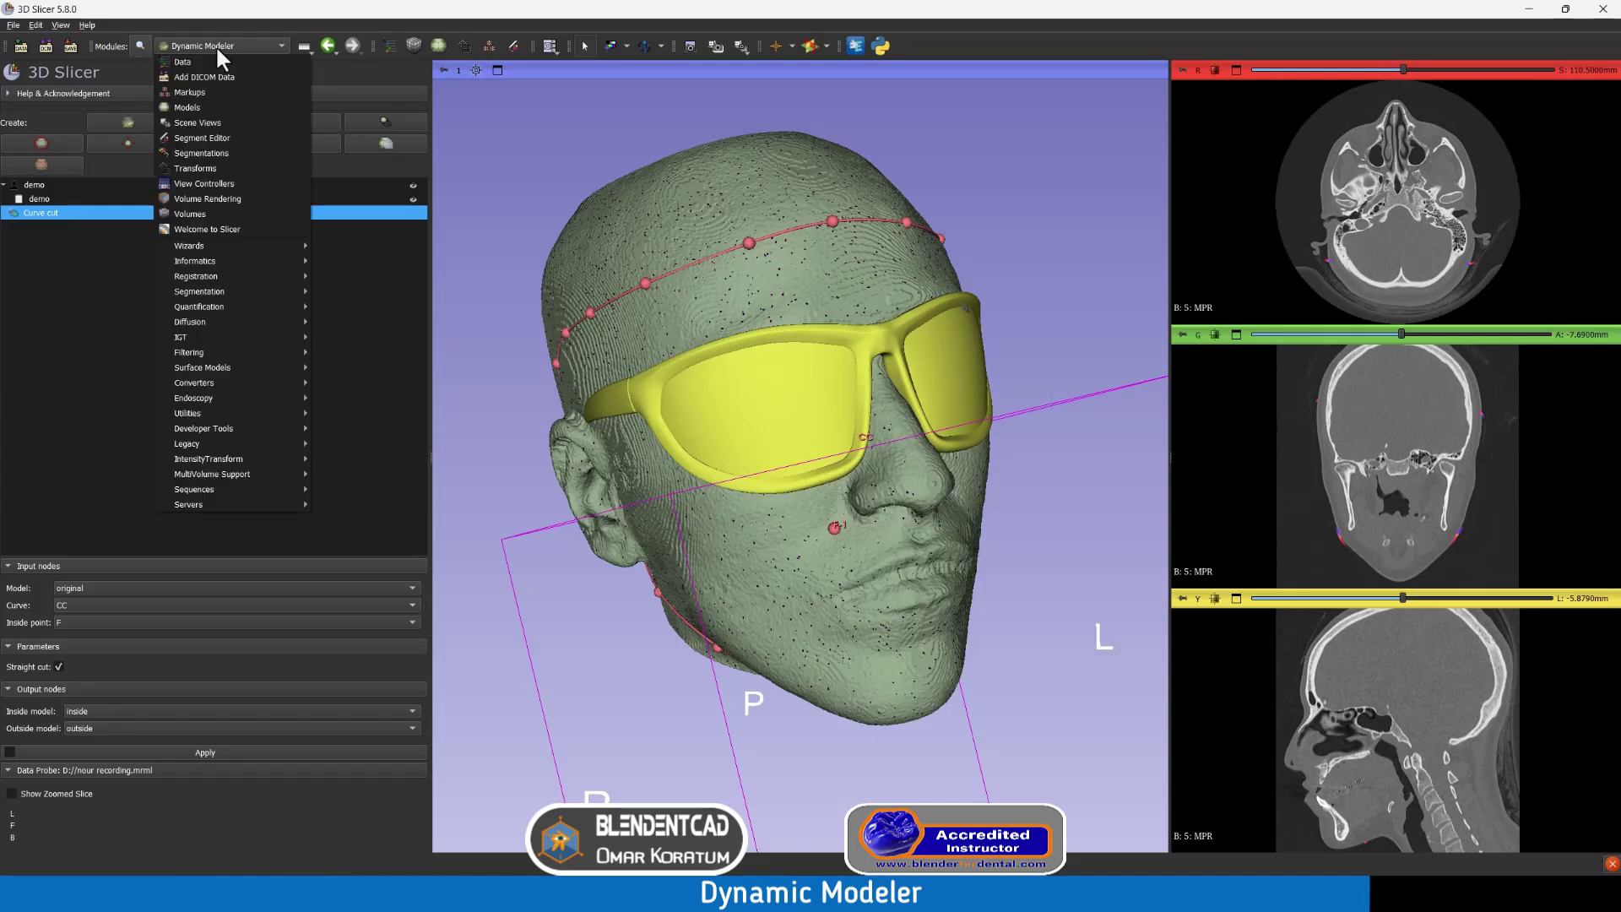
{"action": "left_click", "coordinate": [201, 103]}
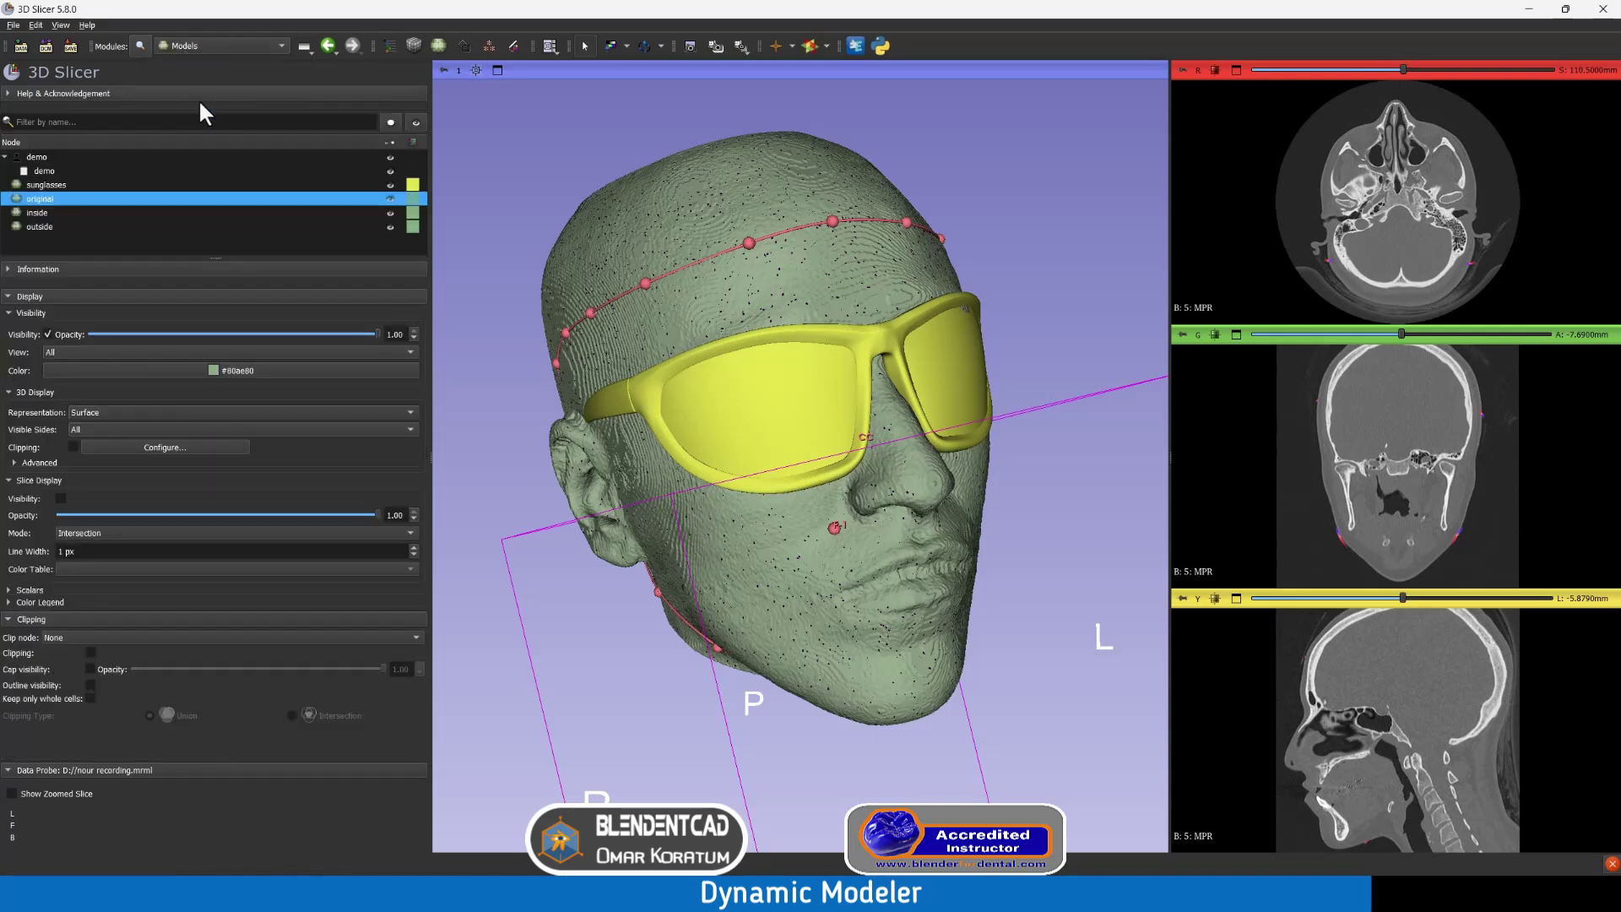
{"action": "left_click", "coordinate": [392, 199]}
{"action": "left_click", "coordinate": [393, 224]}
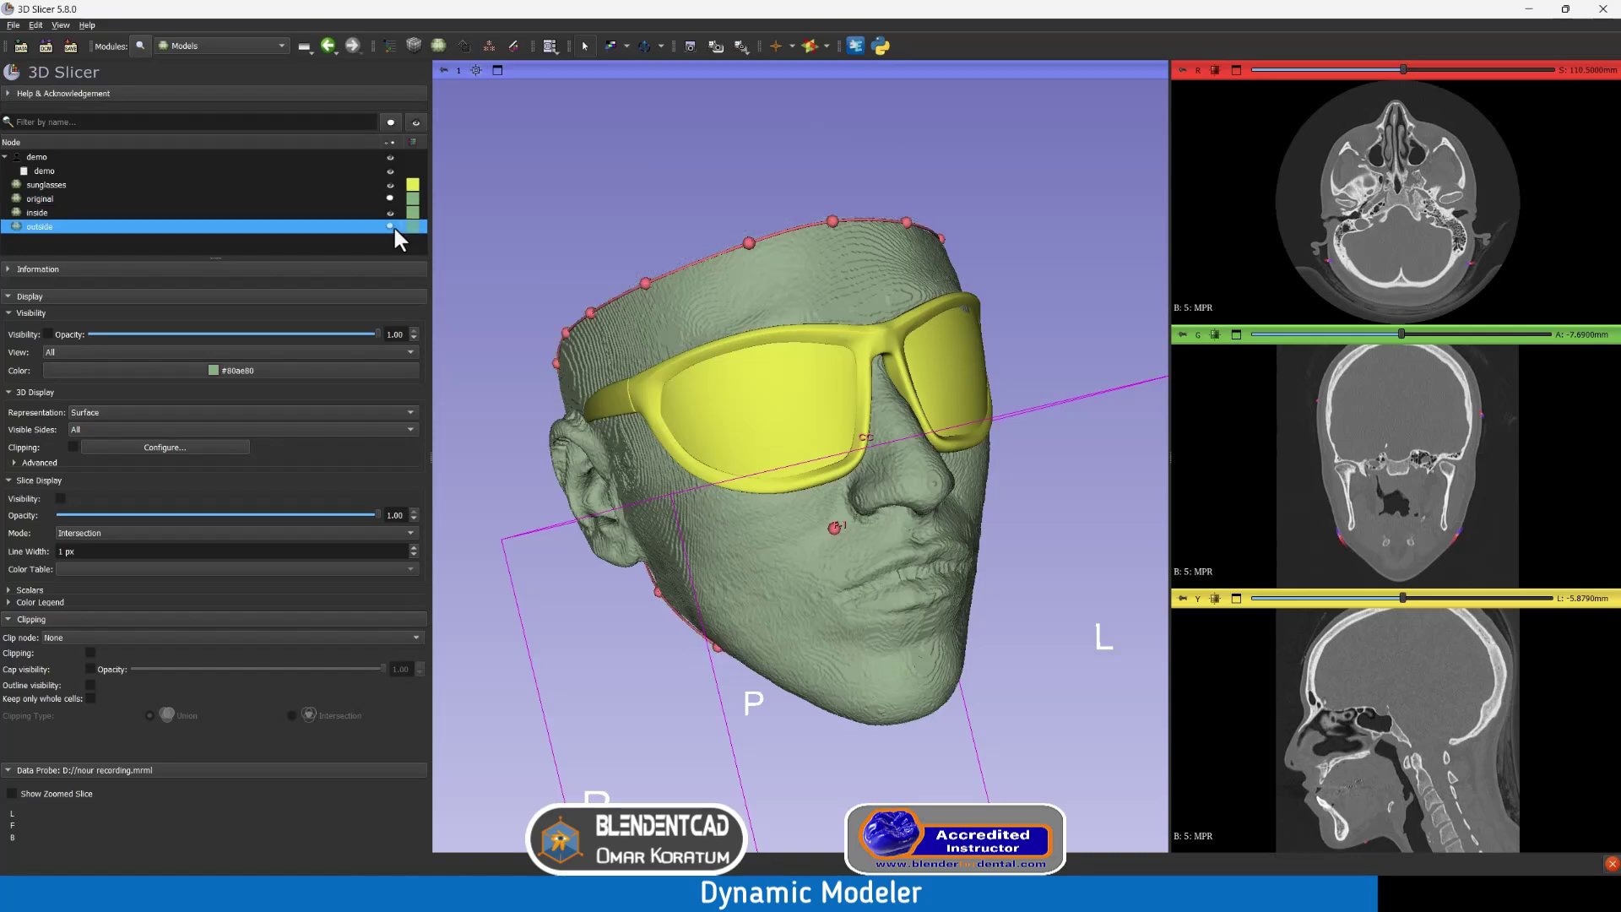
{"action": "left_click_drag", "start_coordinate": [556, 251], "coordinate": [586, 216]}
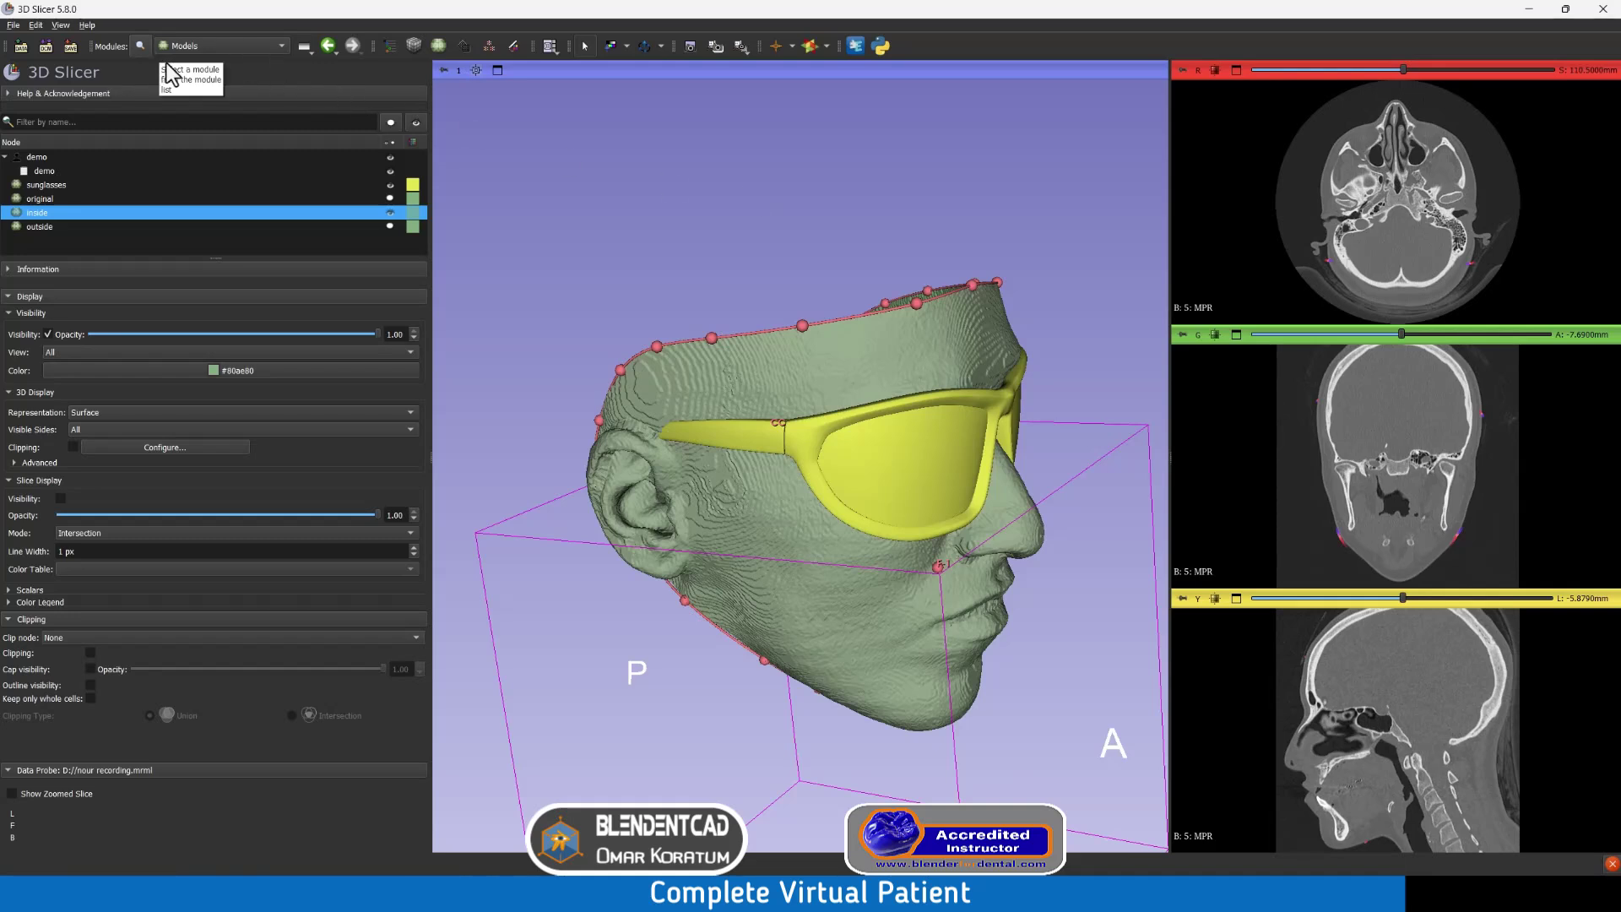
Step: Find and open the DentalSegmentator module and run the automatic segmentation on the 5: MPR volume with the cuda device
{"action": "left_click", "coordinate": [140, 44]}
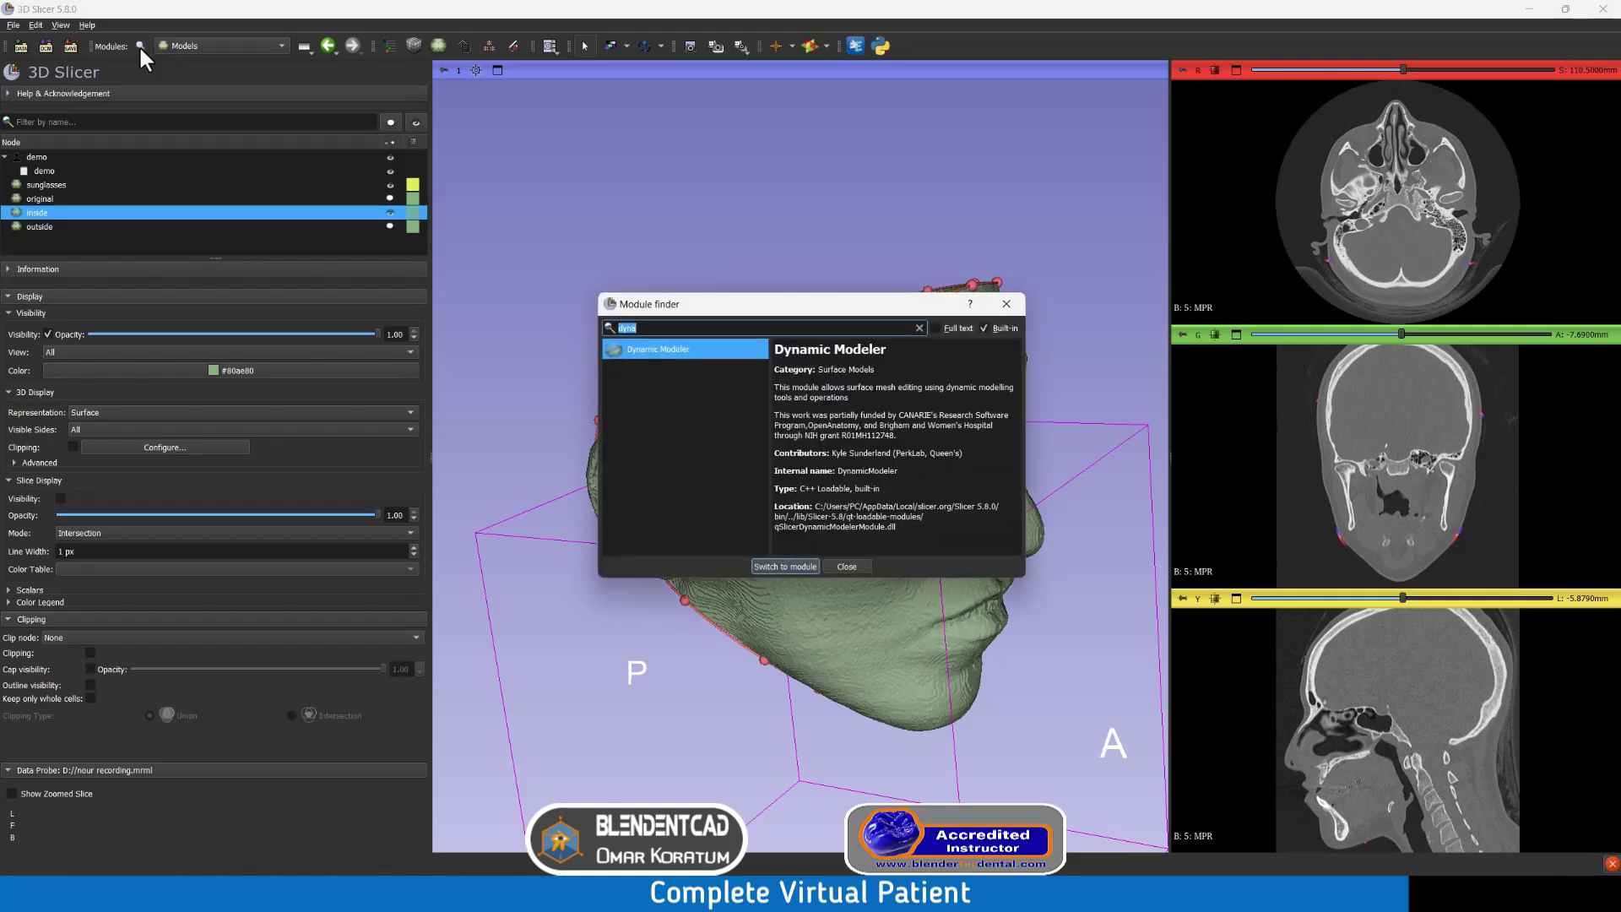
{"action": "type", "text": "dental"}
{"action": "key", "text": "Return"}
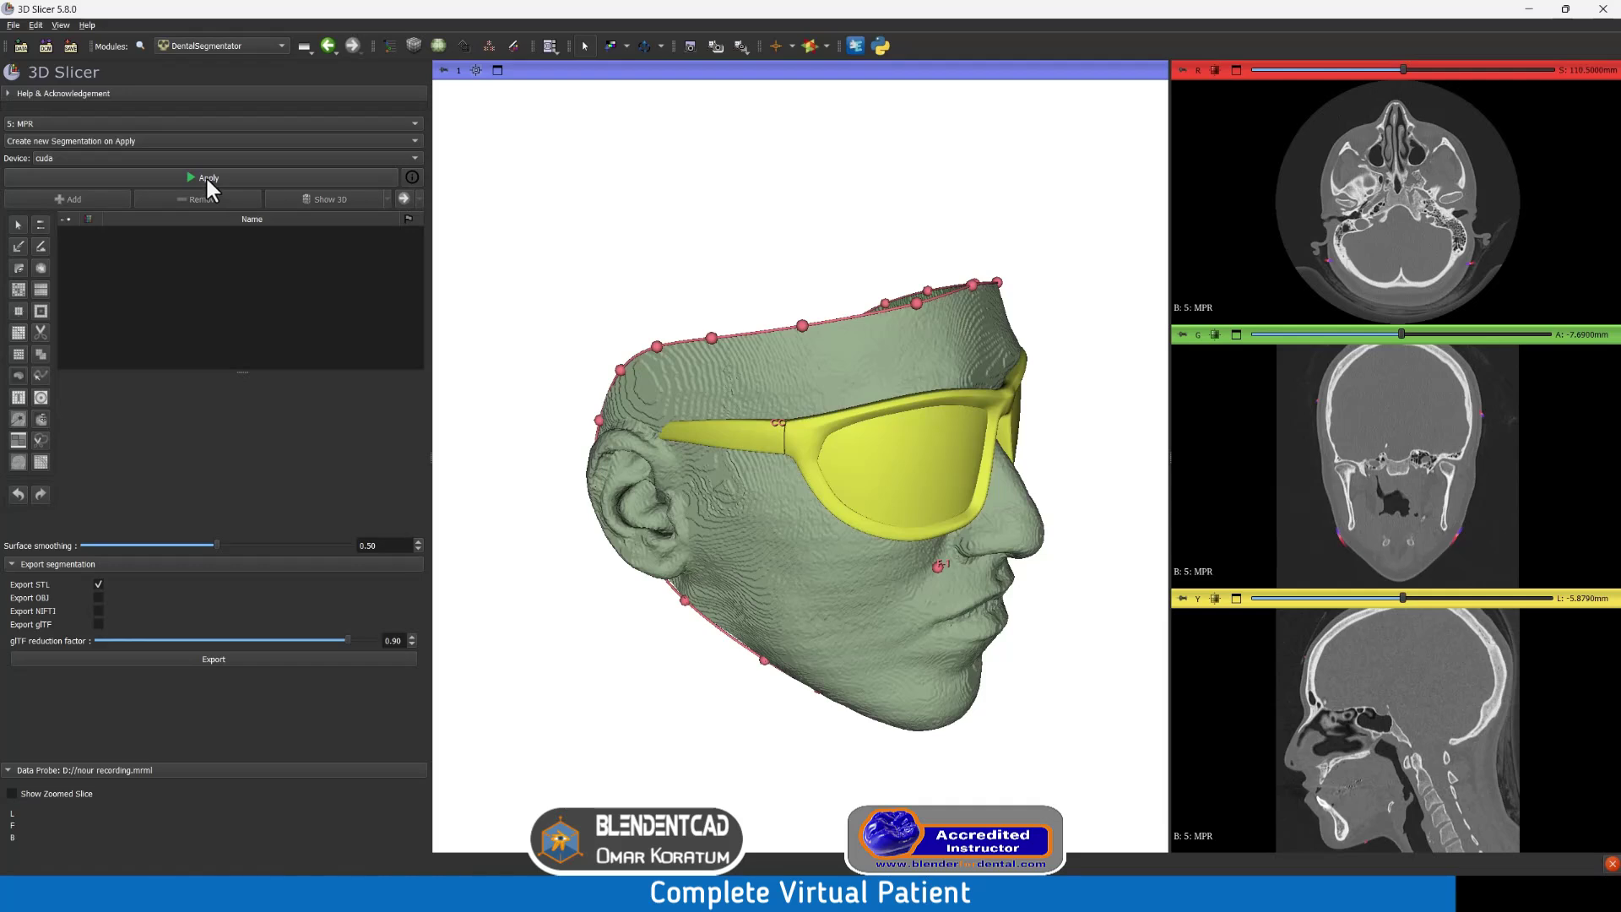
{"action": "left_click", "coordinate": [206, 178]}
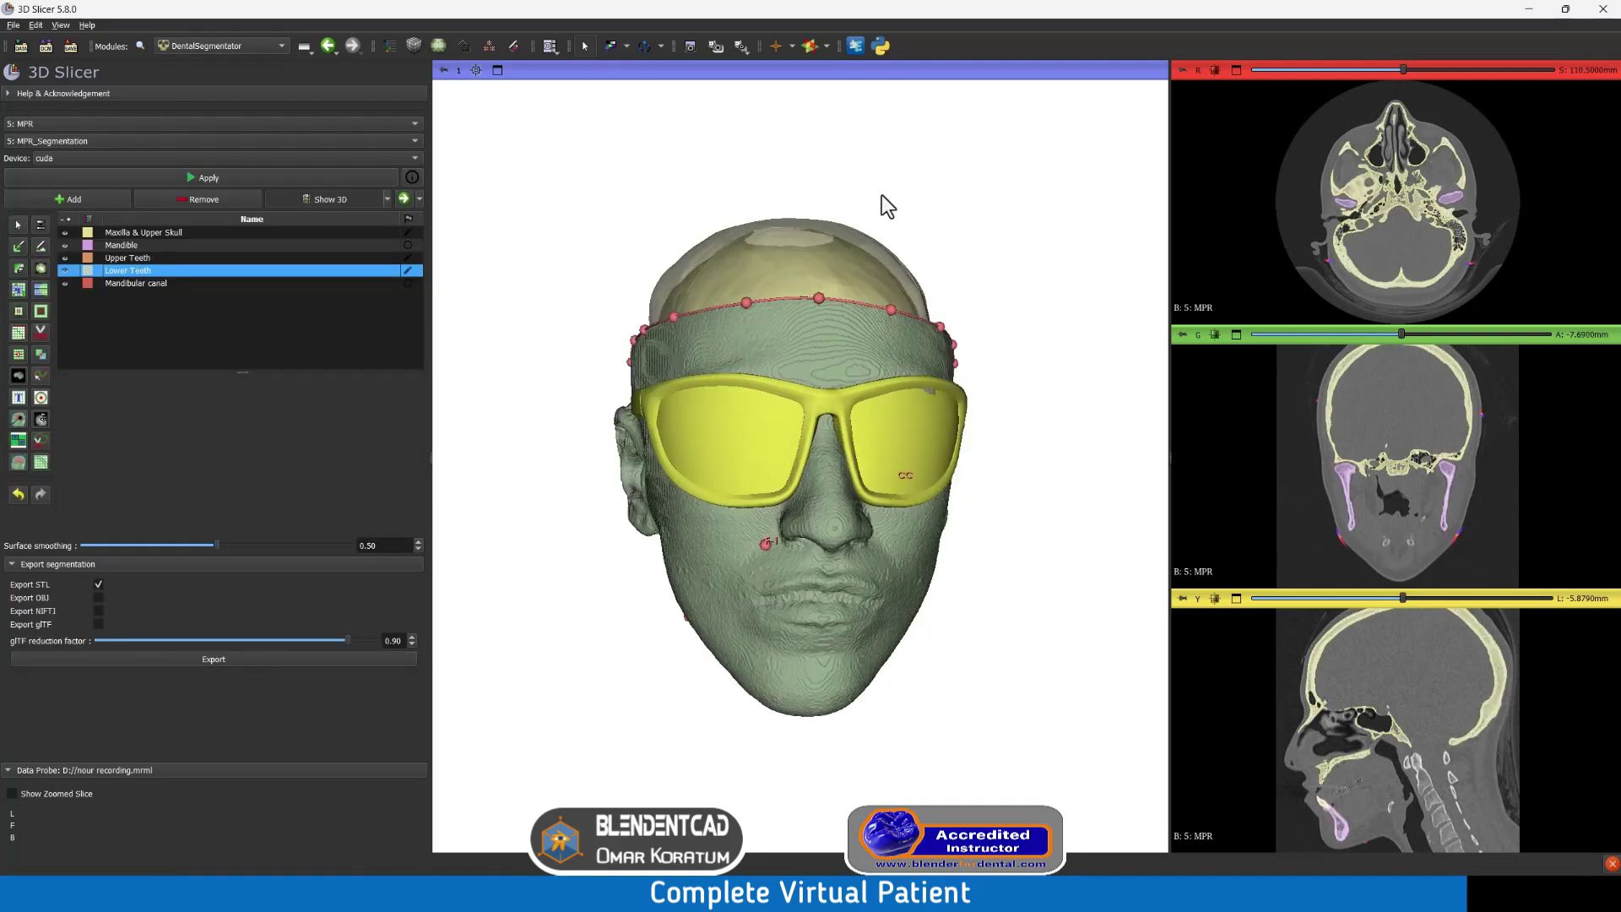
{"action": "left_click_drag", "start_coordinate": [882, 196], "coordinate": [963, 195]}
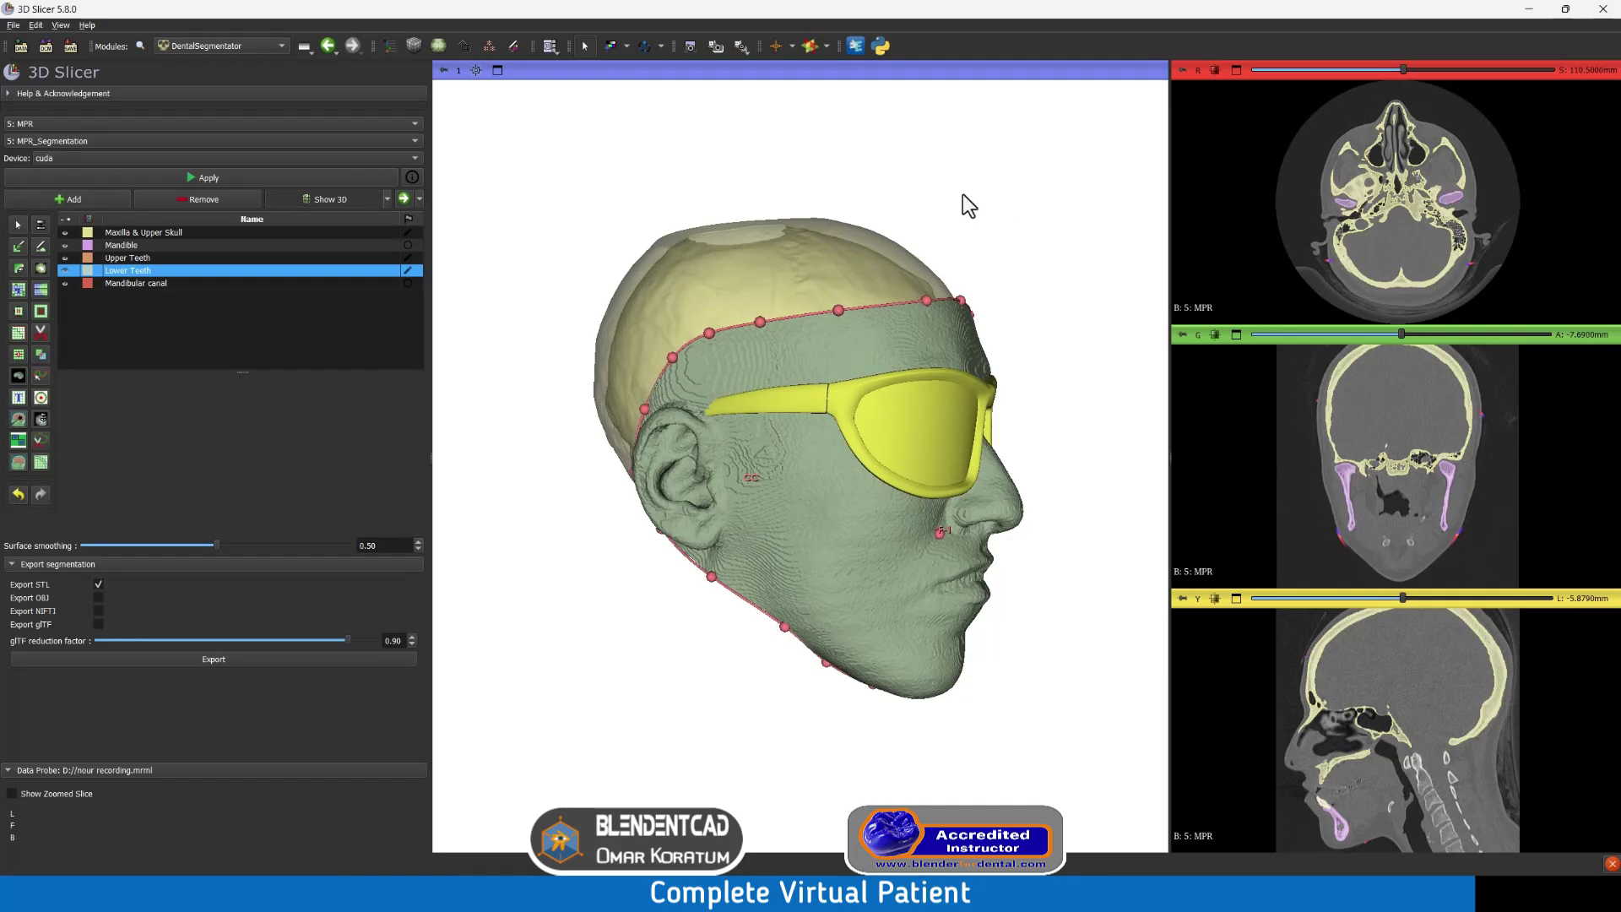
Step: Lower the inside face model's opacity to 0.40 in the Models module
{"action": "left_click", "coordinate": [214, 44]}
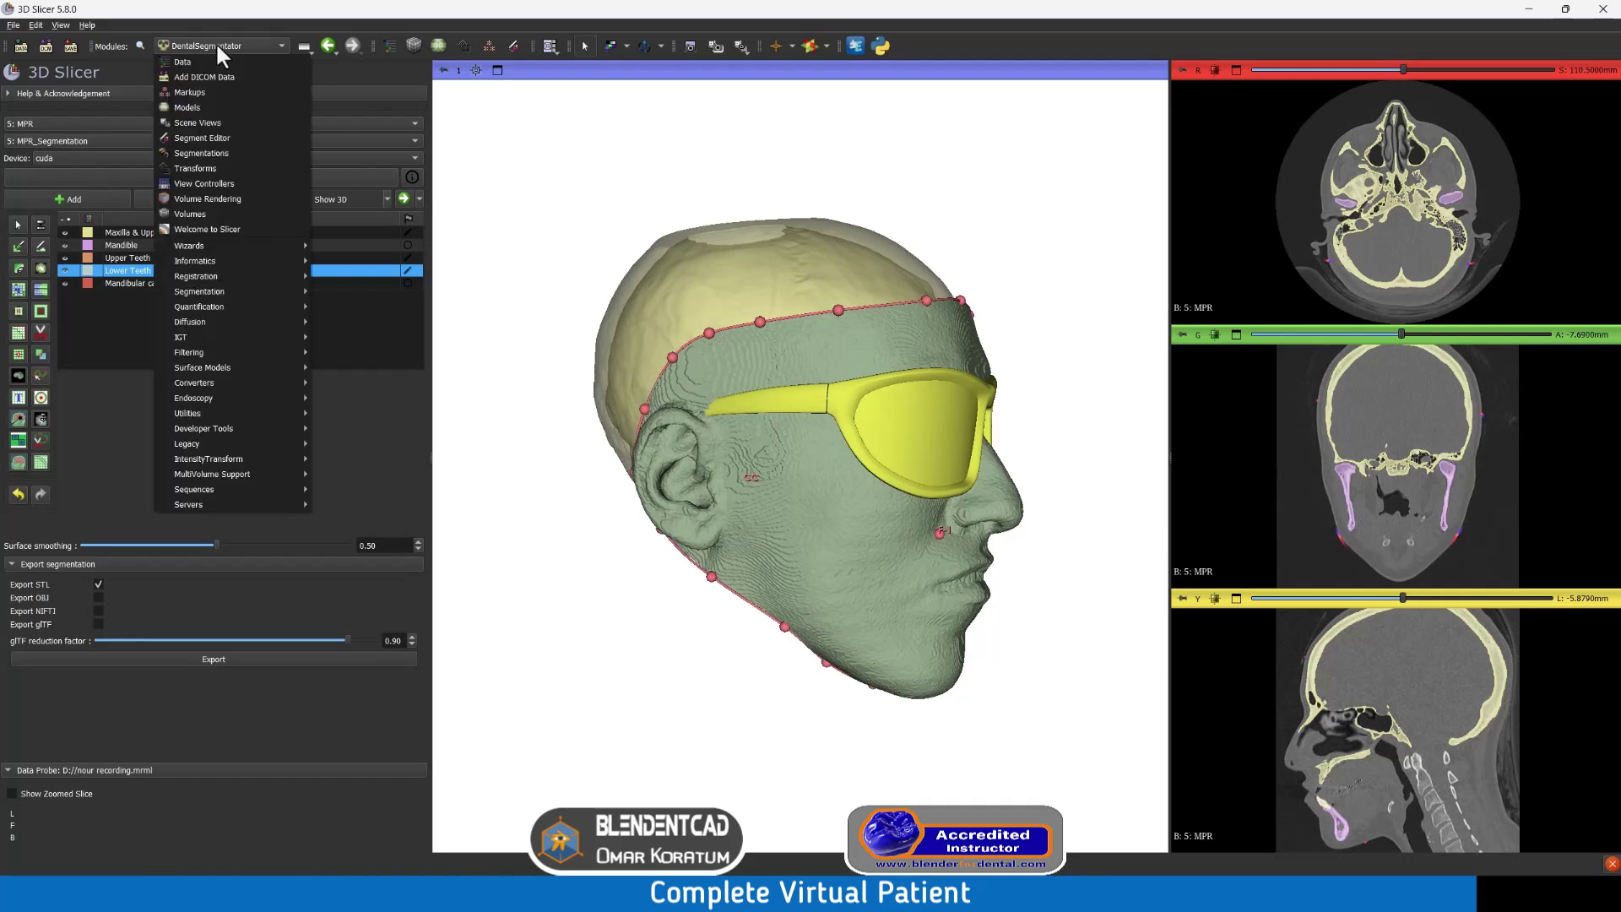
{"action": "left_click", "coordinate": [189, 108]}
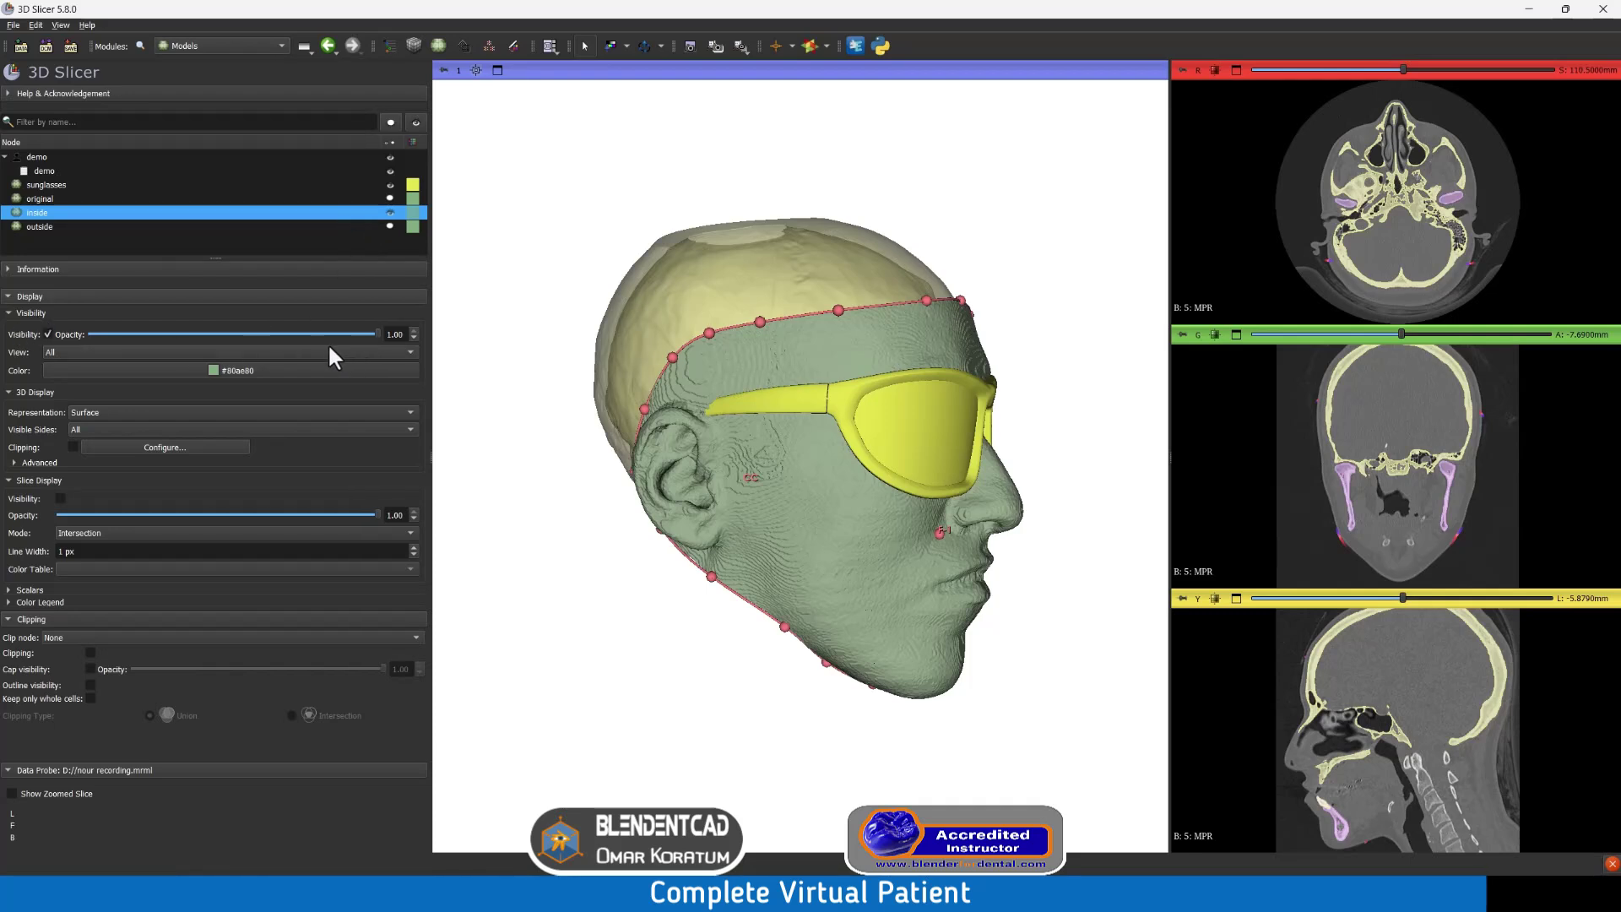
{"action": "left_click_drag", "start_coordinate": [378, 334], "coordinate": [213, 326]}
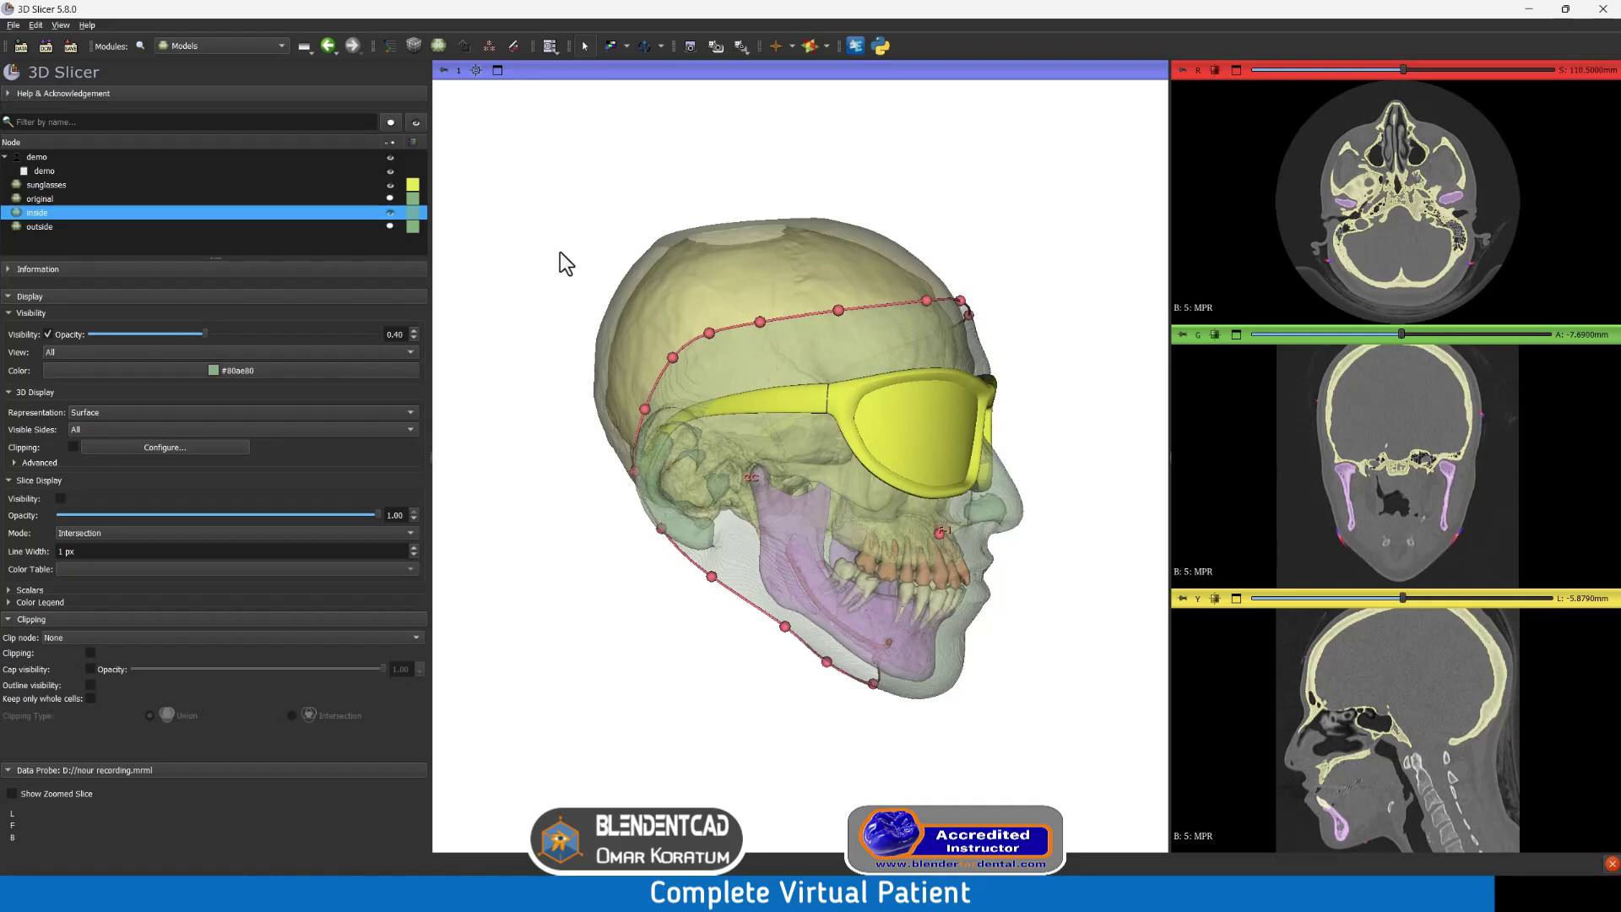
{"action": "left_click_drag", "start_coordinate": [561, 257], "coordinate": [689, 251]}
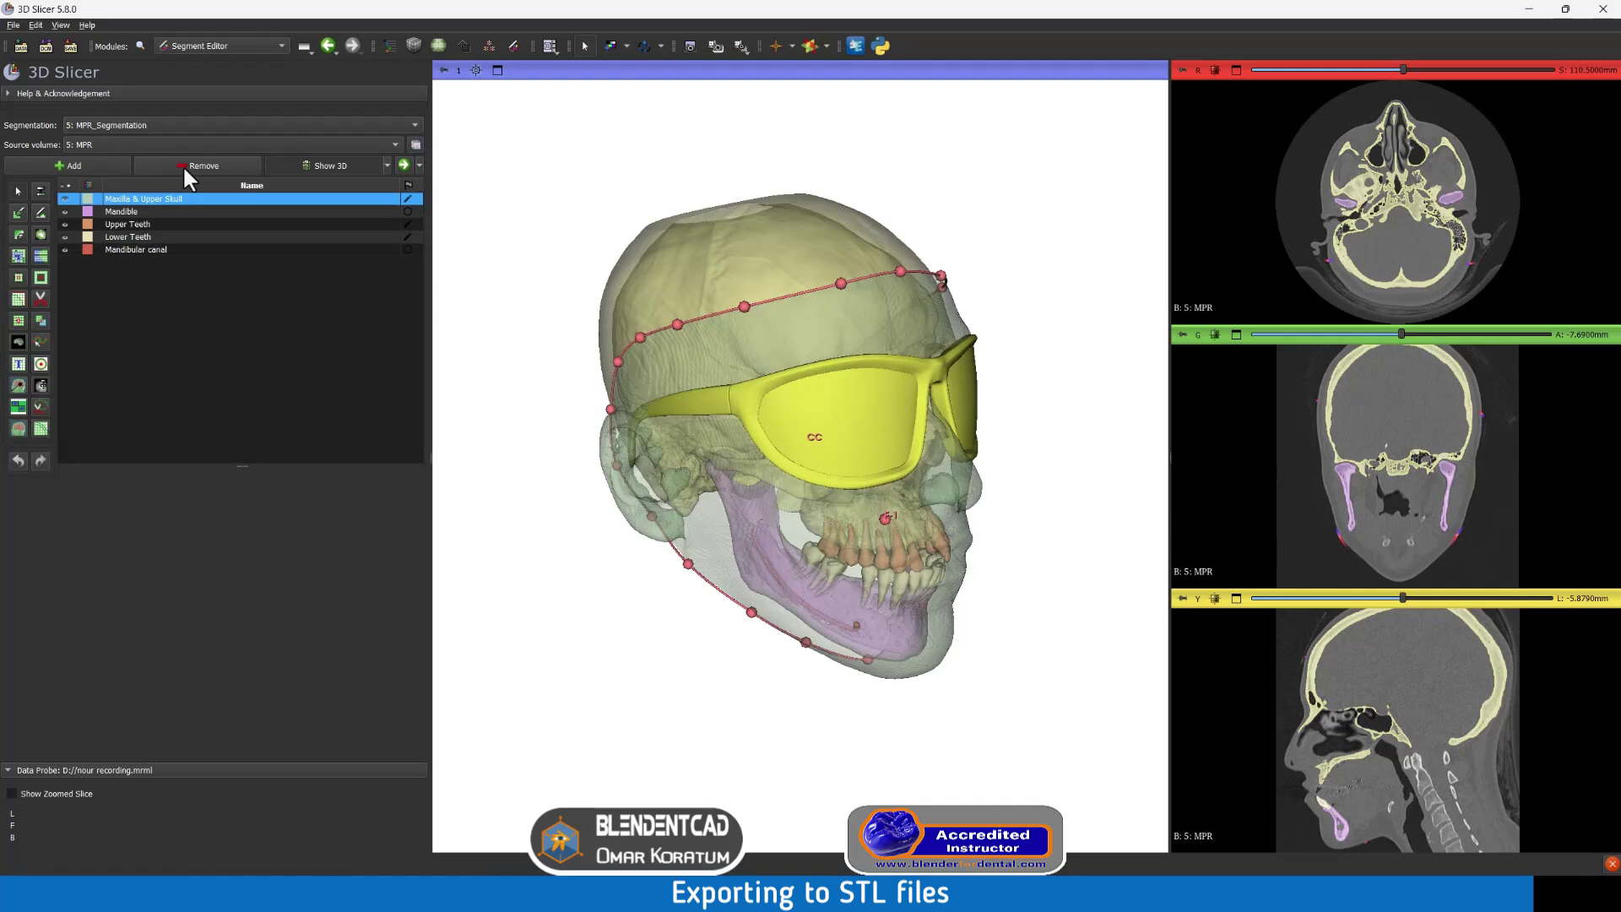
Step: Export the visible skull, mandible, teeth and mandibular canal segments as STL files to D:/
{"action": "left_click", "coordinate": [419, 166]}
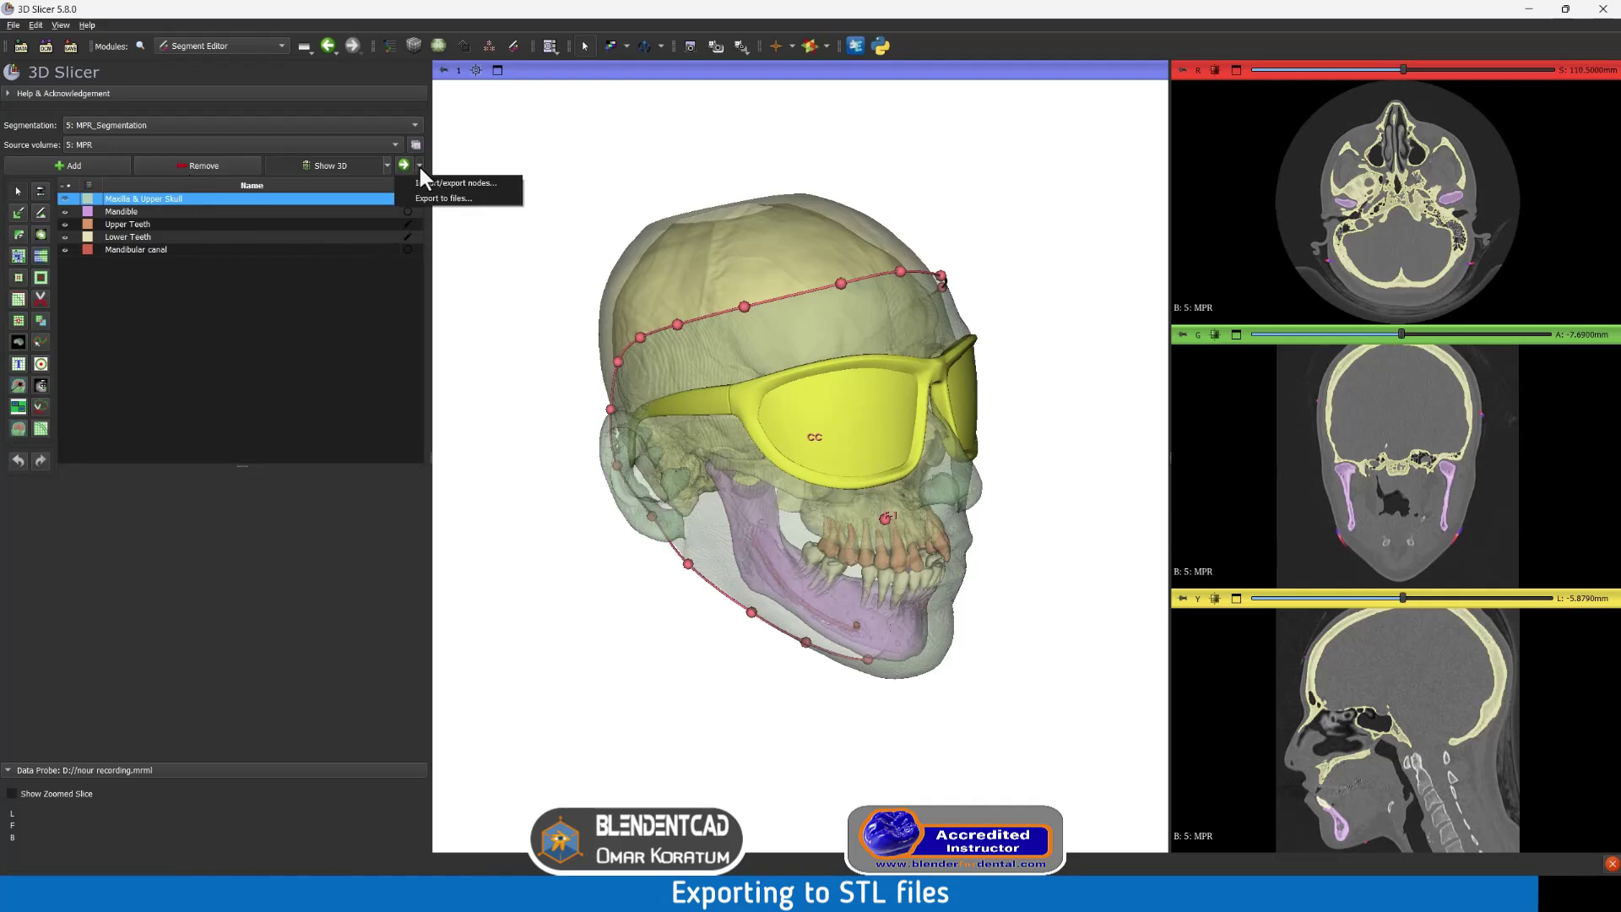
{"action": "left_click", "coordinate": [448, 200]}
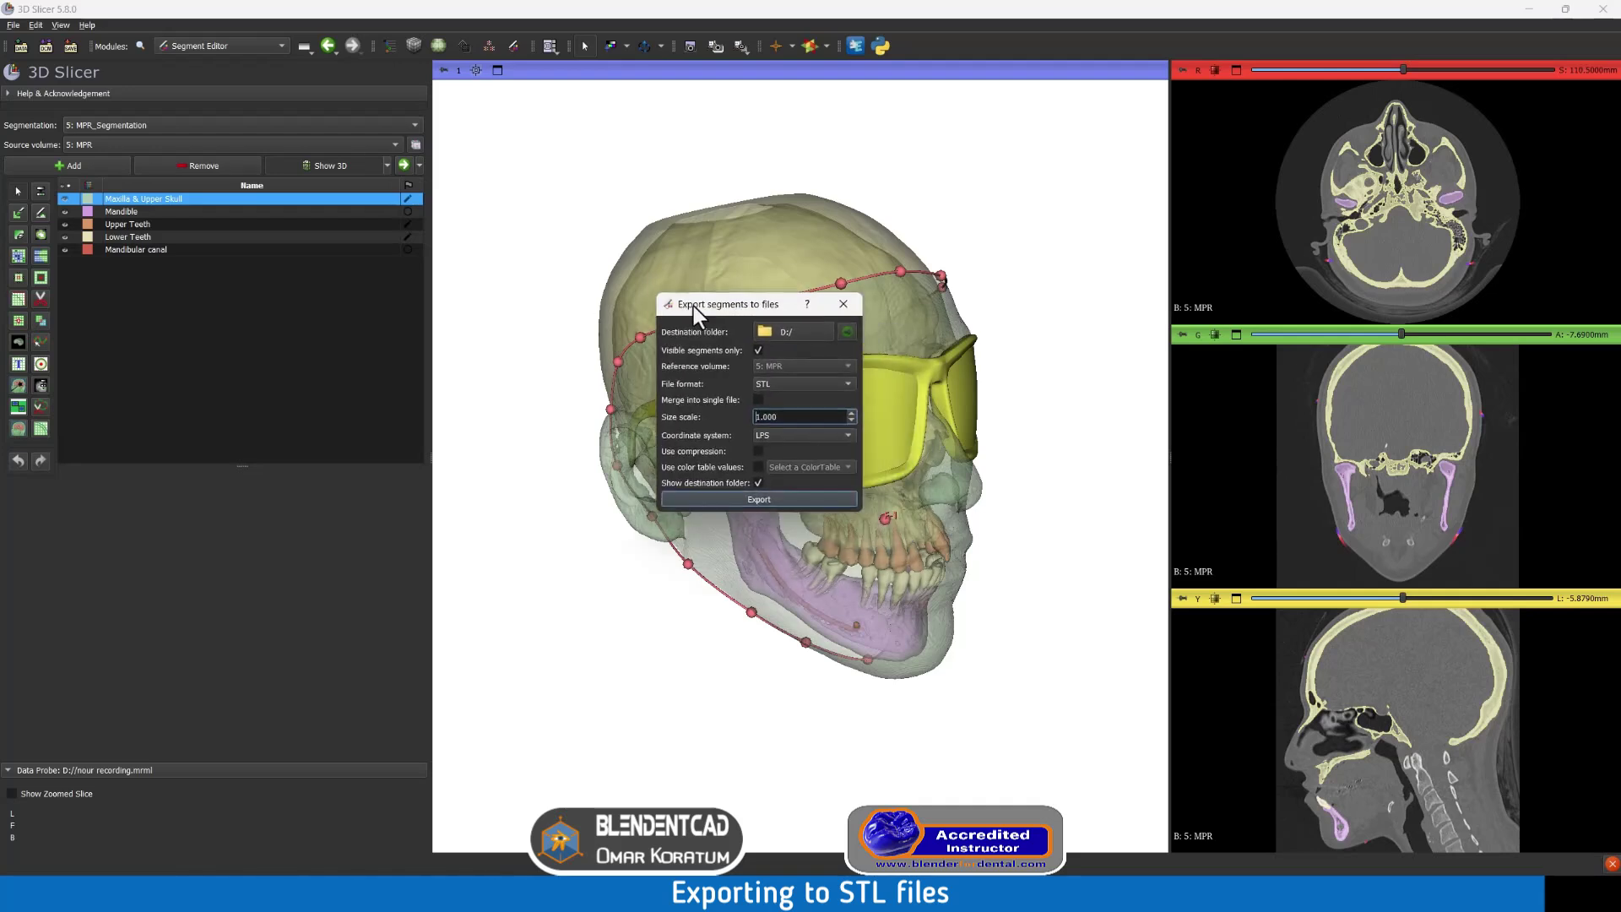
{"action": "left_click_drag", "start_coordinate": [756, 334], "coordinate": [703, 300]}
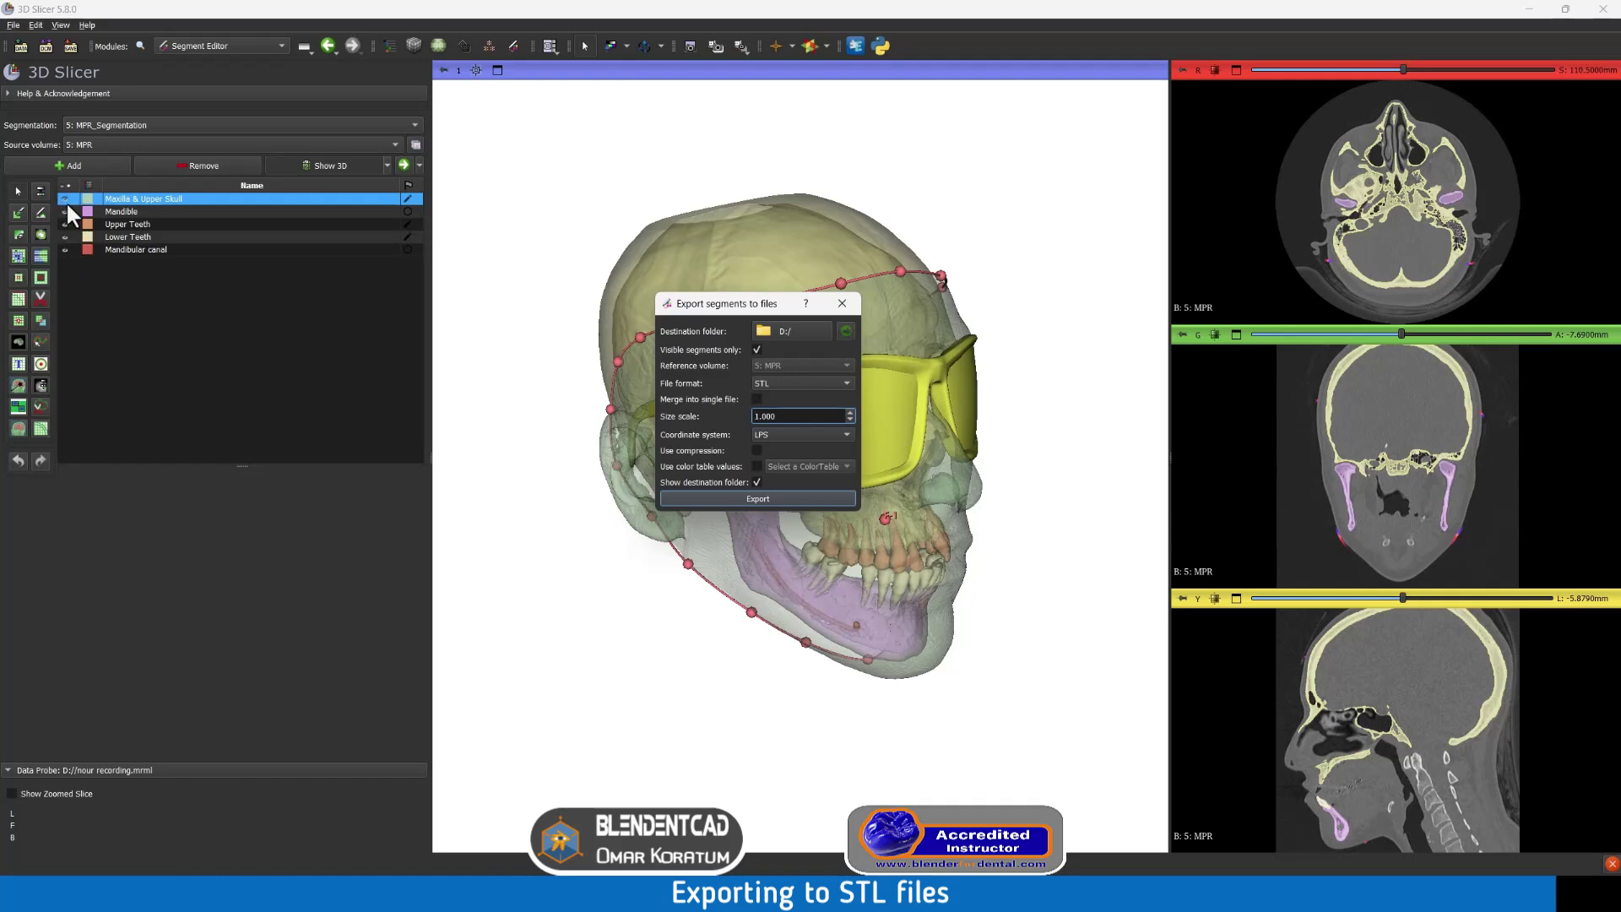
{"action": "left_click", "coordinate": [773, 382]}
{"action": "left_click", "coordinate": [772, 392]}
{"action": "left_click", "coordinate": [758, 498]}
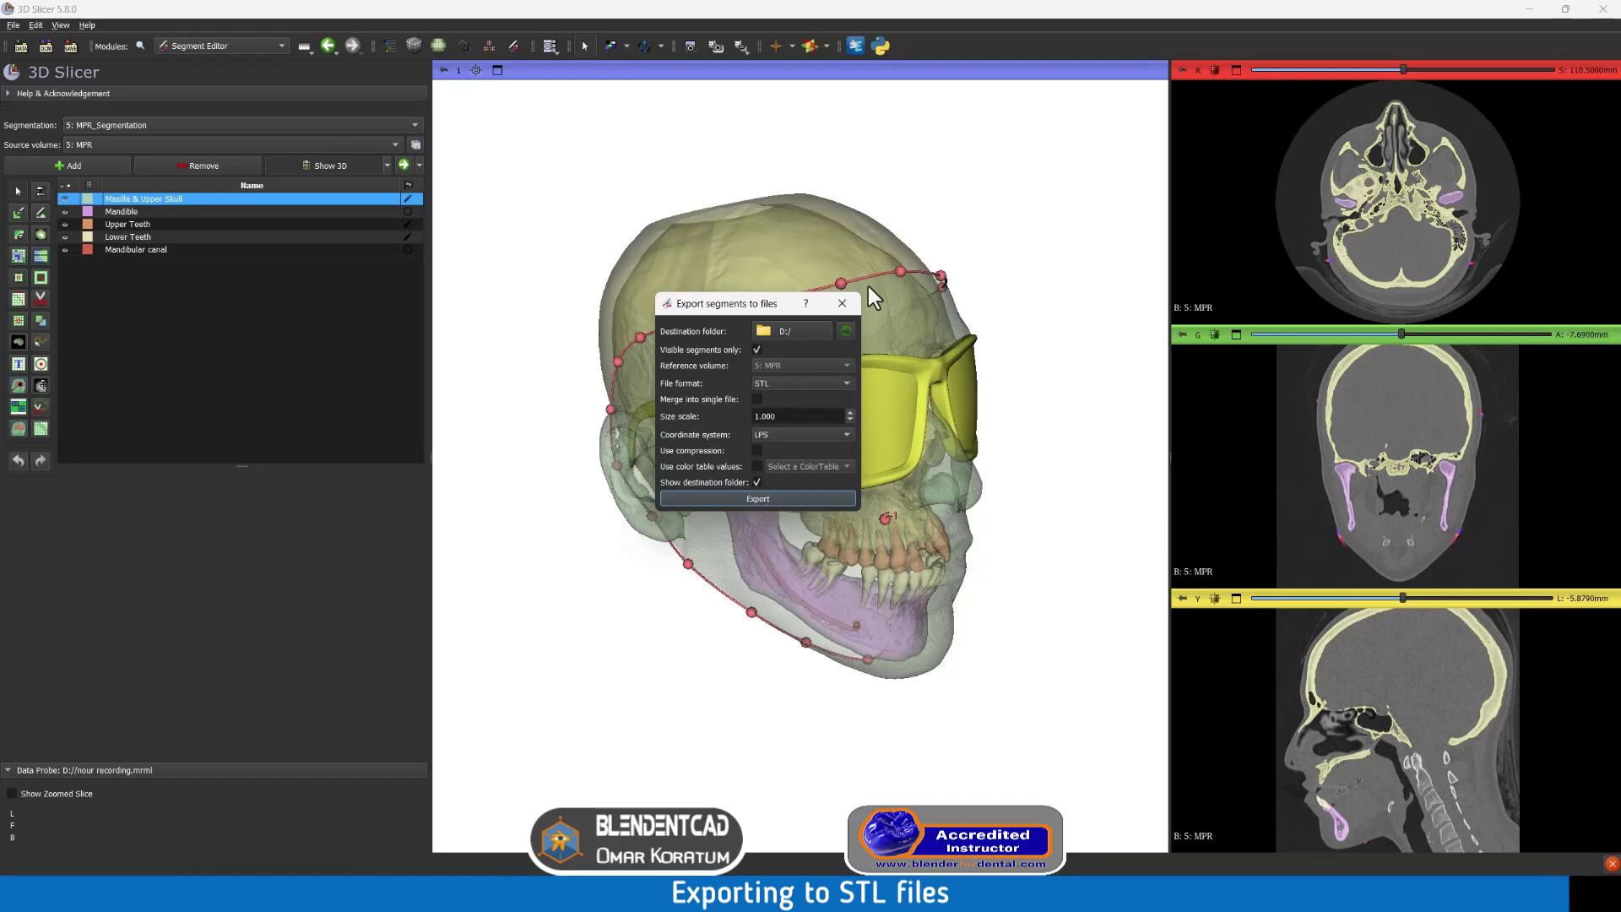
Step: Export the inside model from the Data module to D:/ as inside.stl in Stereolithography Mesh format
{"action": "left_click", "coordinate": [237, 47]}
{"action": "left_click", "coordinate": [231, 58]}
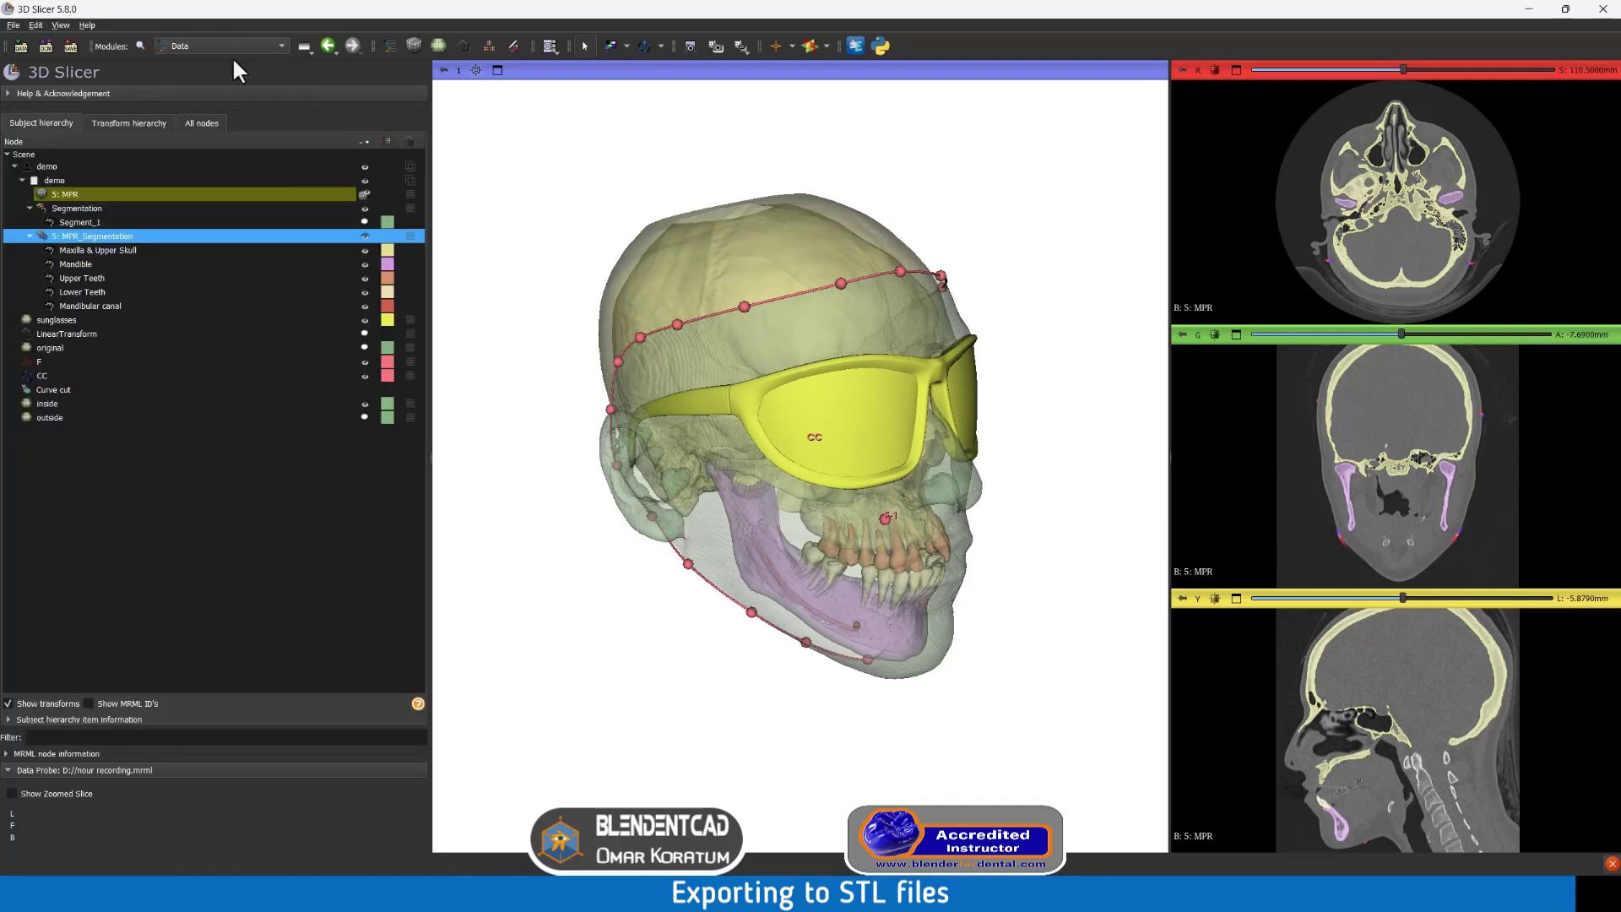
{"action": "left_click", "coordinate": [64, 404]}
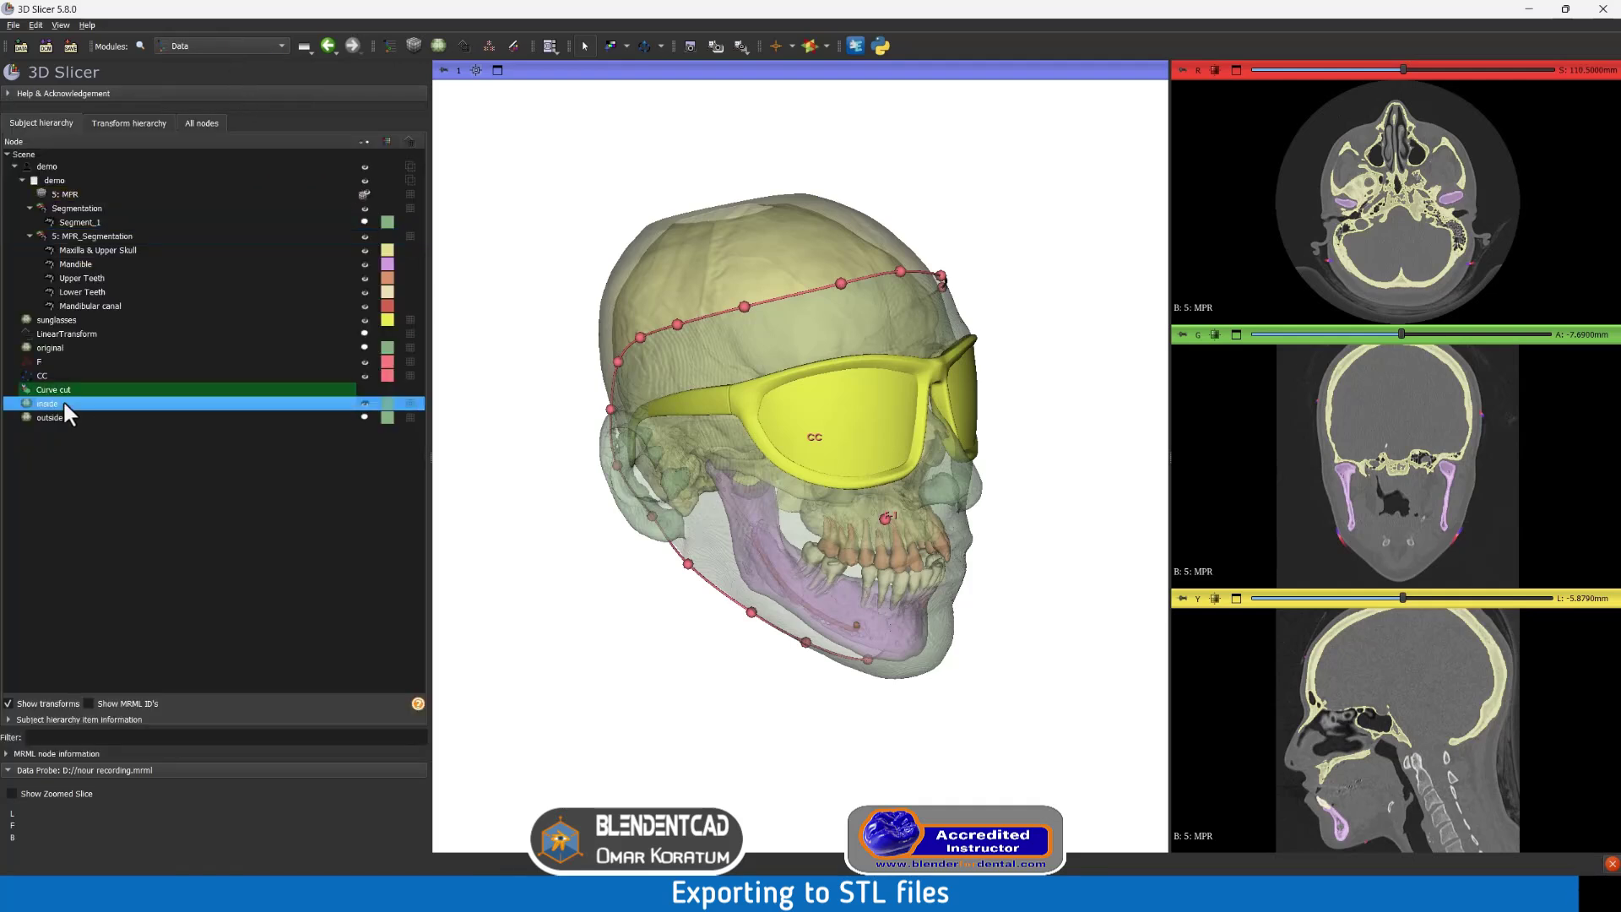
{"action": "right_click", "coordinate": [52, 402]}
{"action": "left_click", "coordinate": [135, 483]}
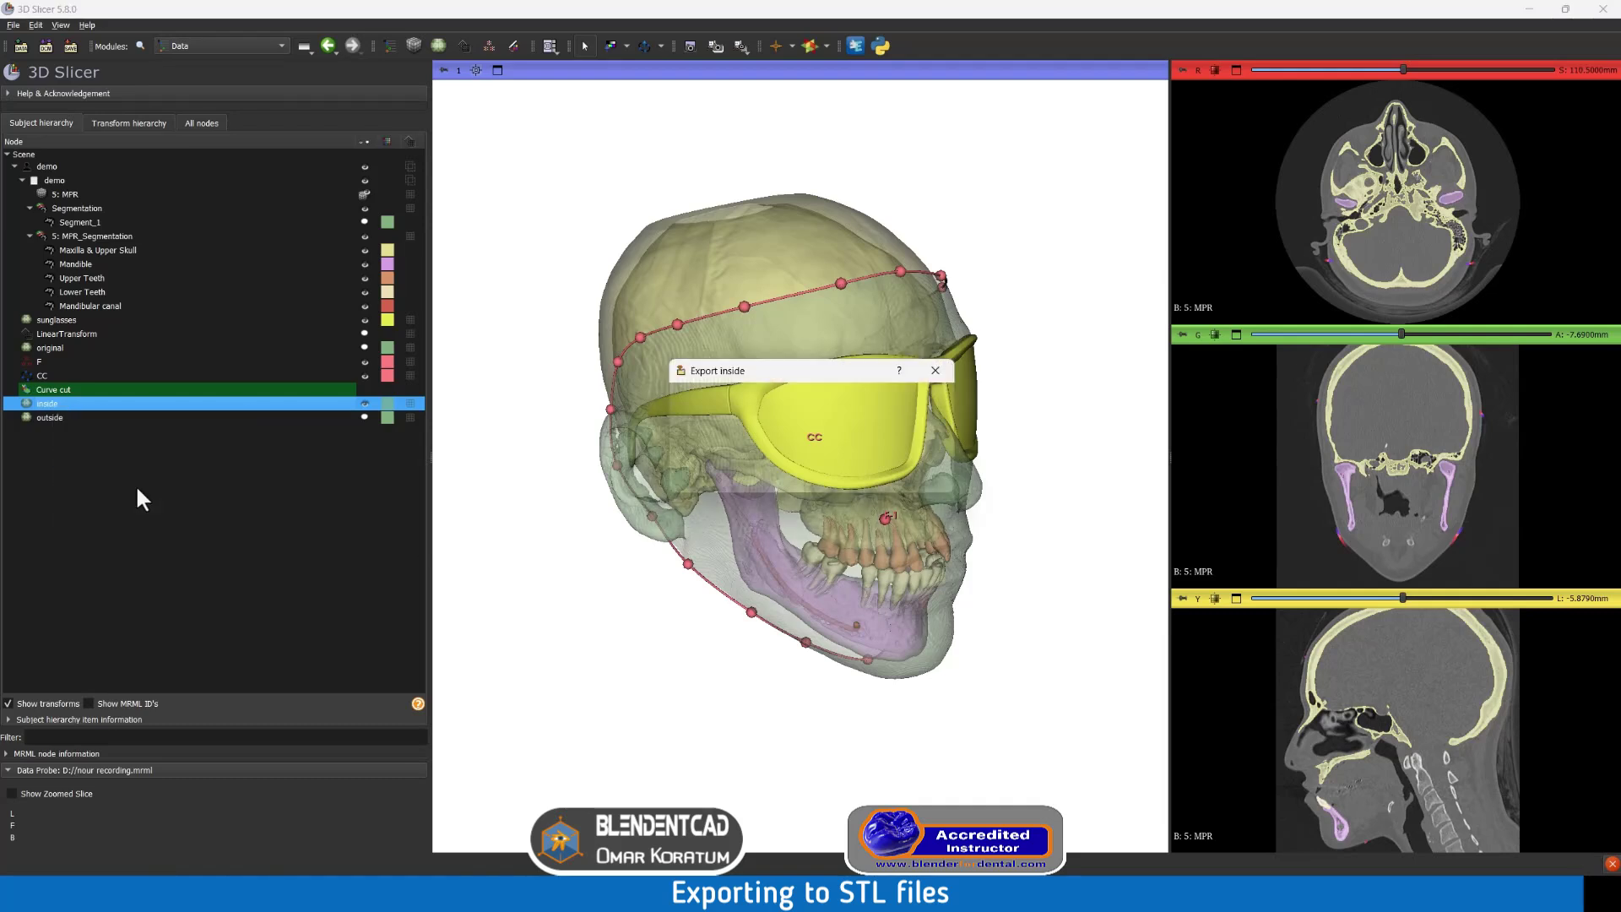
{"action": "left_click", "coordinate": [822, 442]}
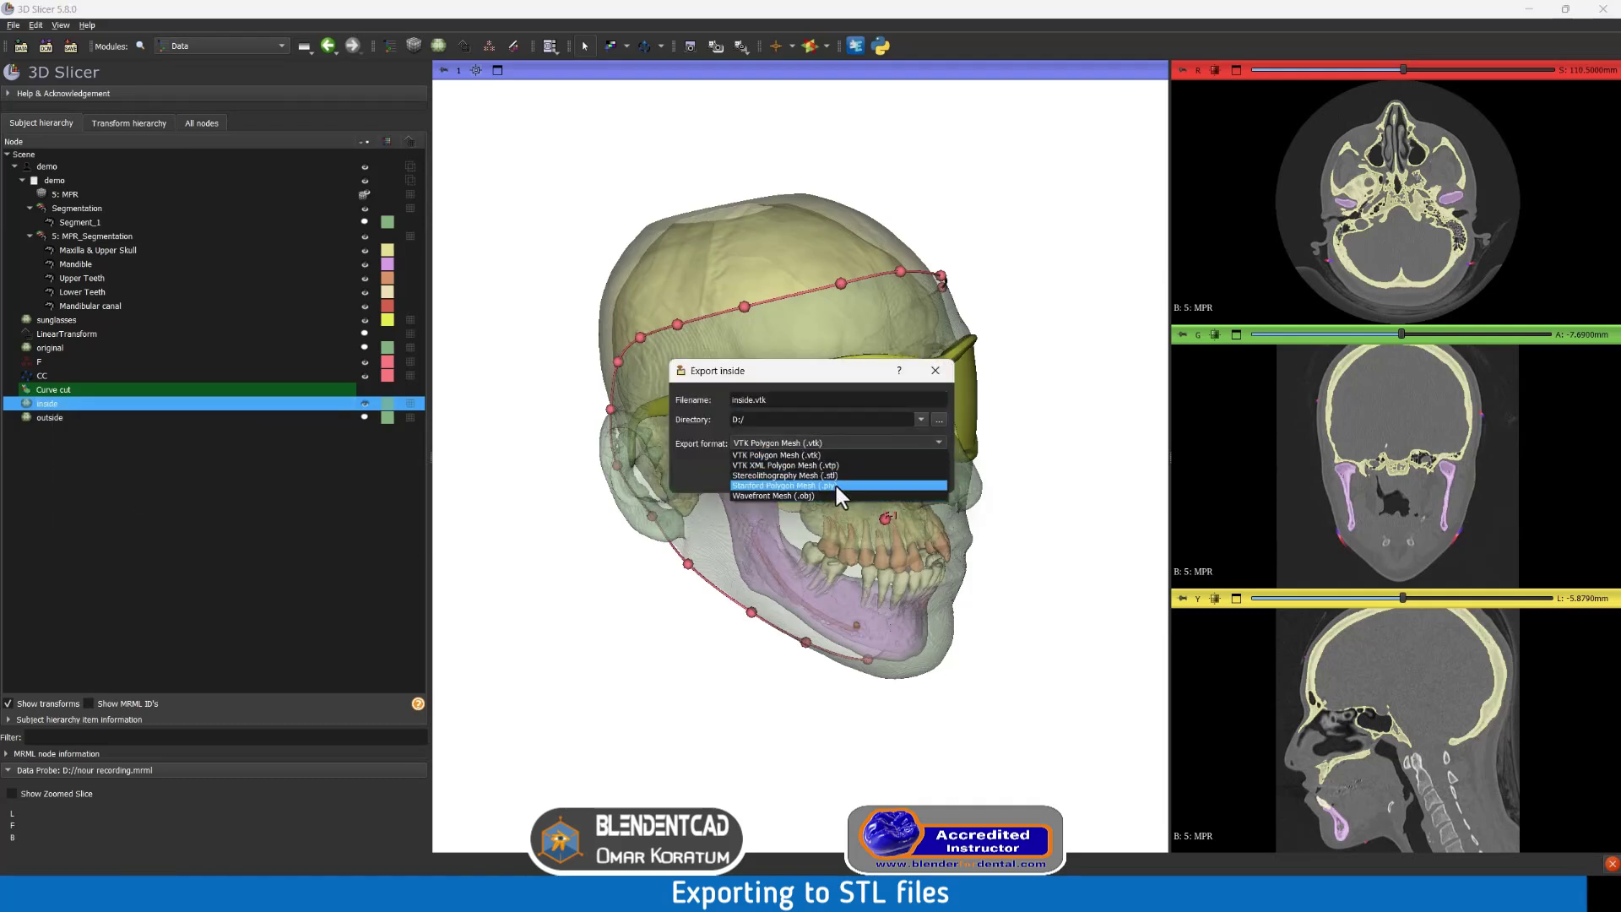
{"action": "left_click", "coordinate": [838, 475]}
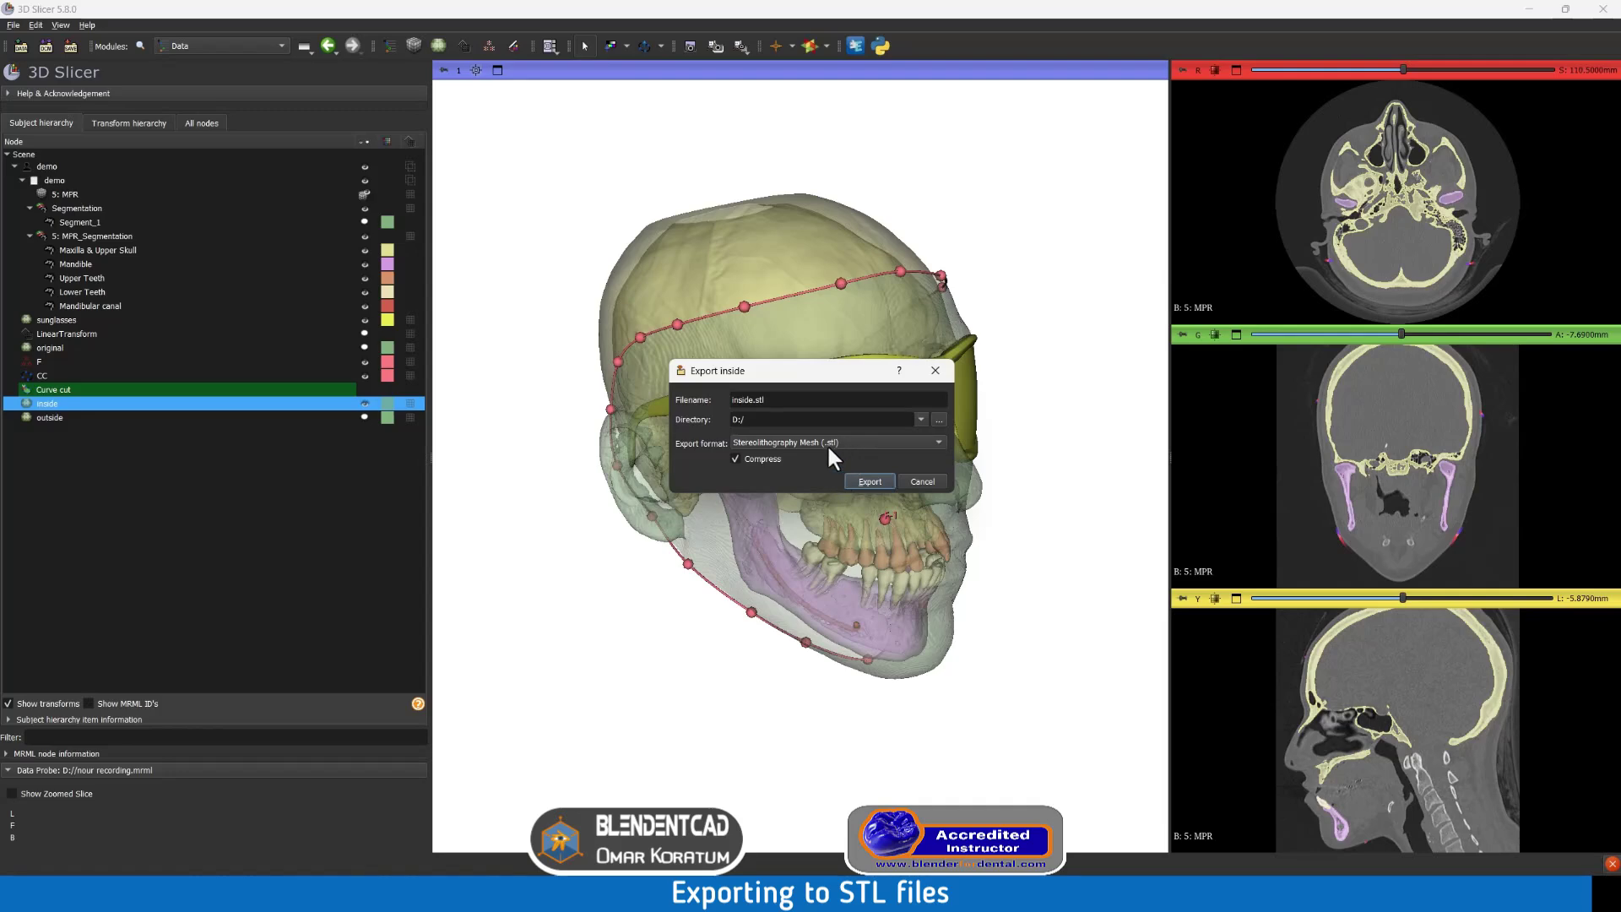
{"action": "left_click", "coordinate": [870, 482]}
{"action": "mouse_move", "coordinate": [1067, 473]}
{"action": "left_mouse_down"}
{"action": "mouse_move", "coordinate": [873, 453]}
{"action": "mouse_move", "coordinate": [1073, 464]}
{"action": "left_mouse_up"}
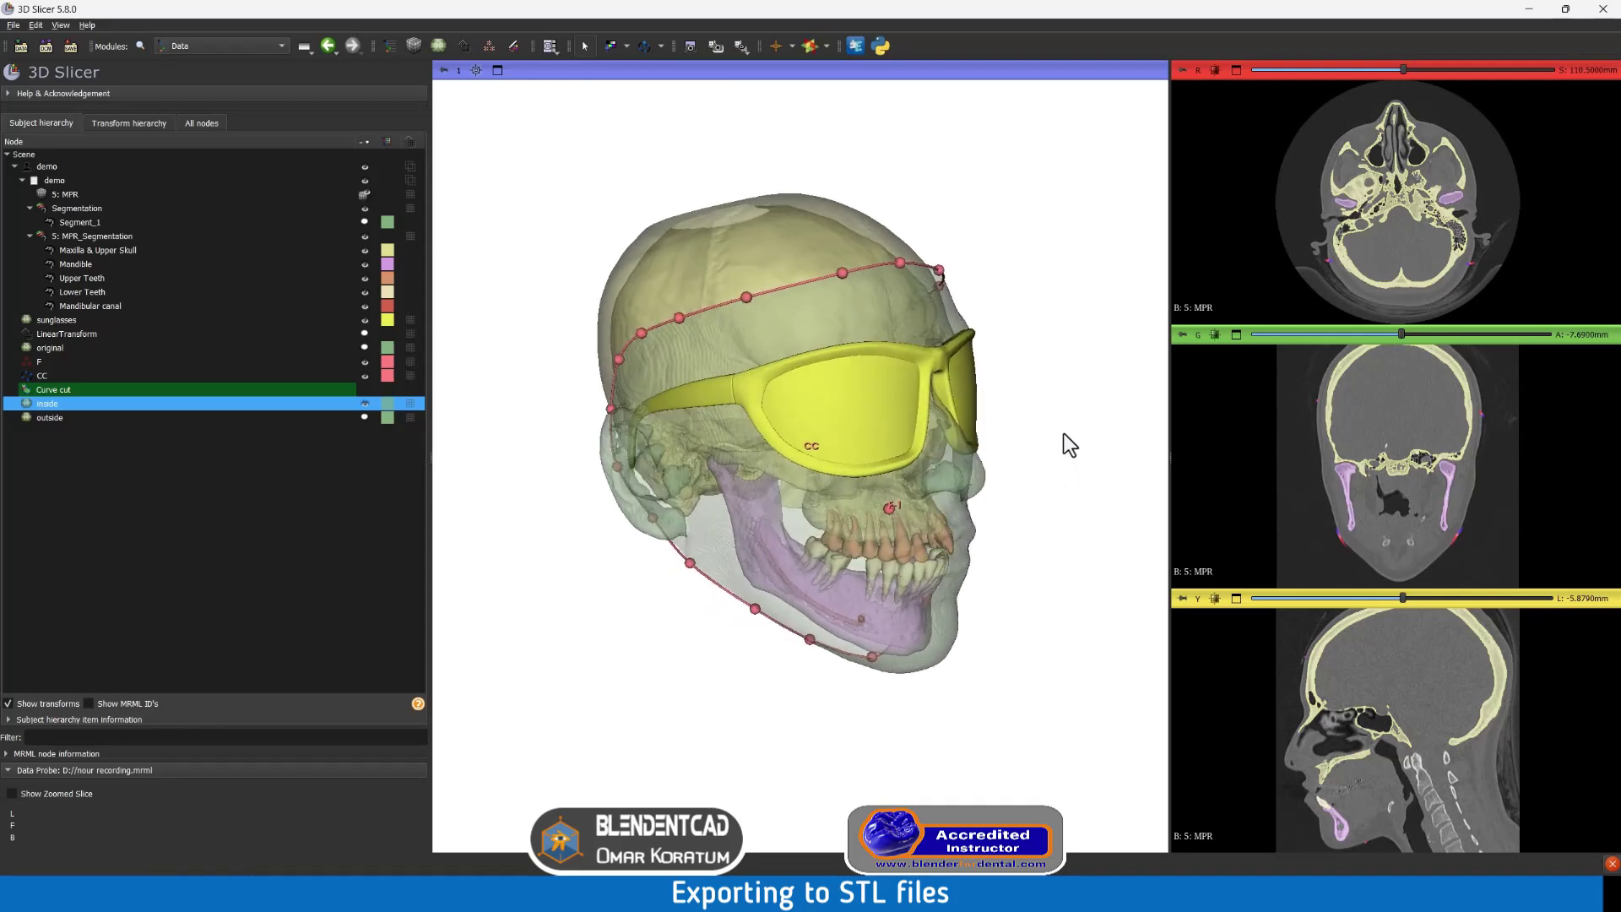